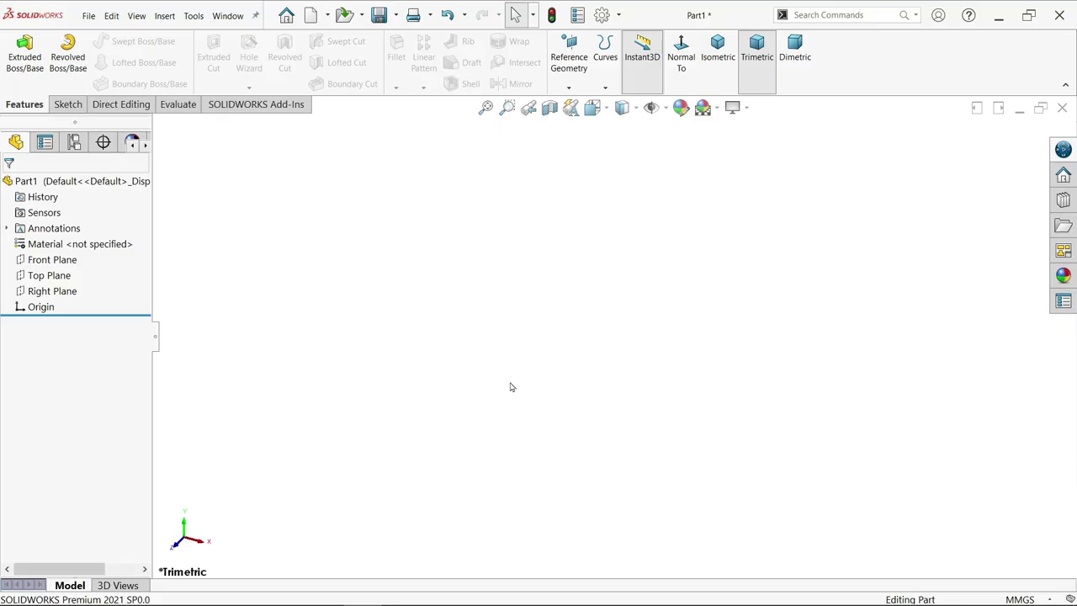
# Step: Add the Weldments tab to the CommandManager and open its weldment tools
pyautogui.rightClick(129, 106)
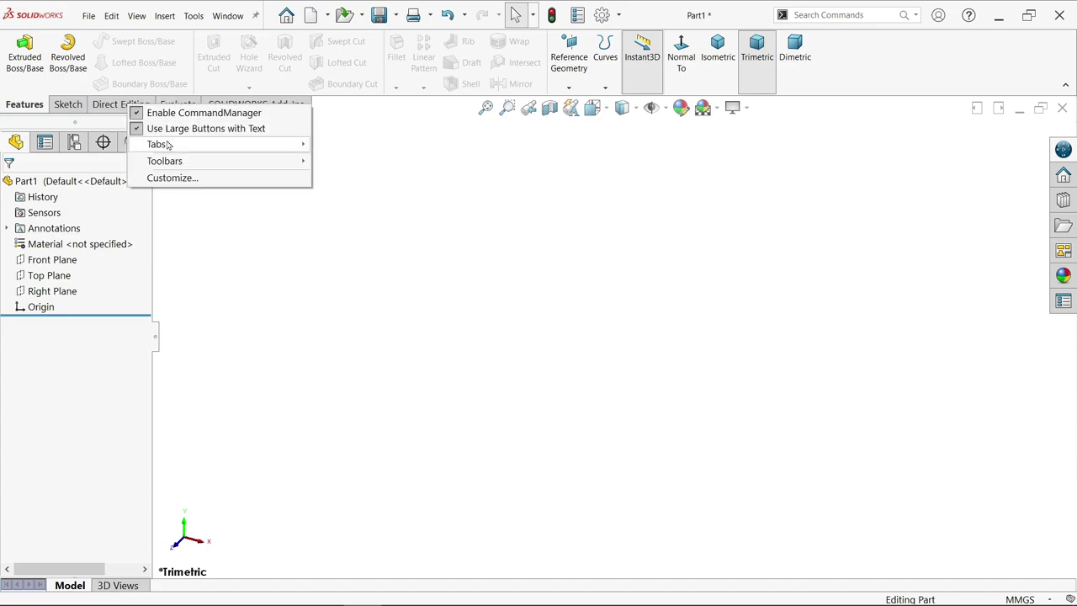
pyautogui.moveTo(168, 146)
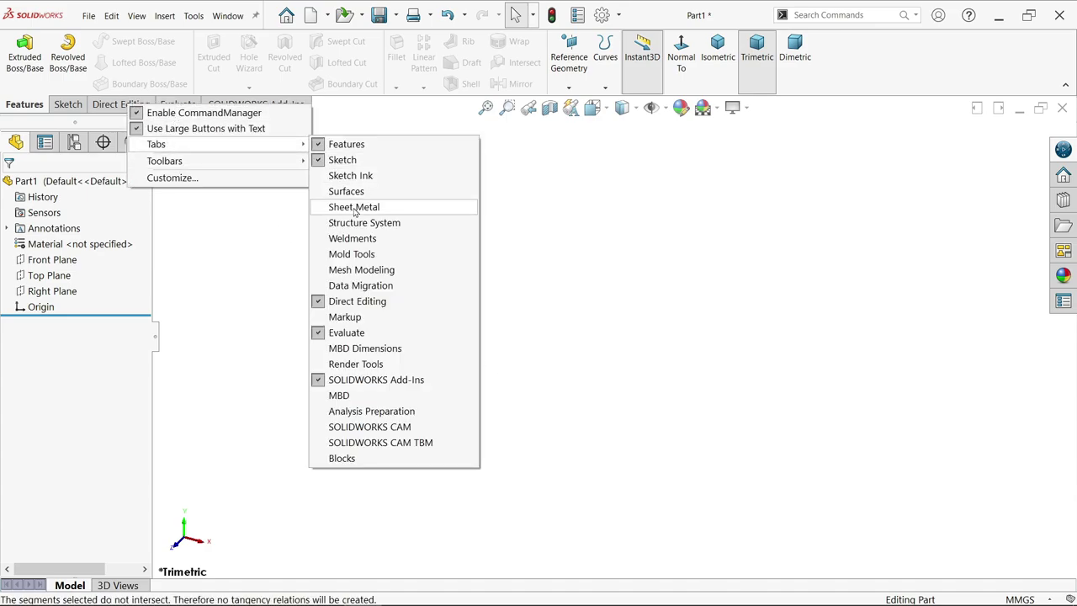
pyautogui.click(351, 239)
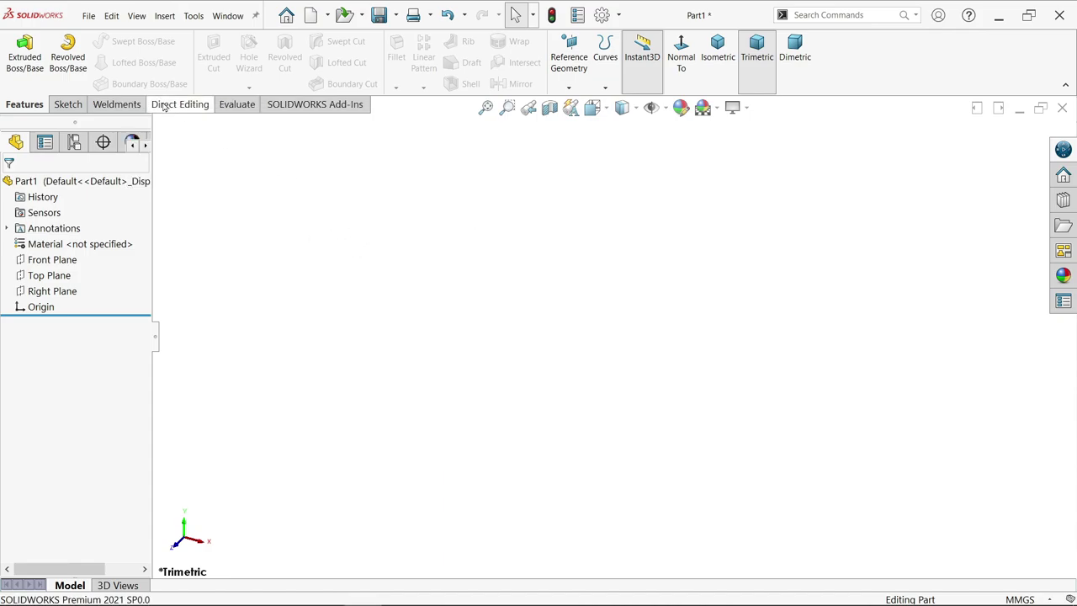
pyautogui.click(122, 108)
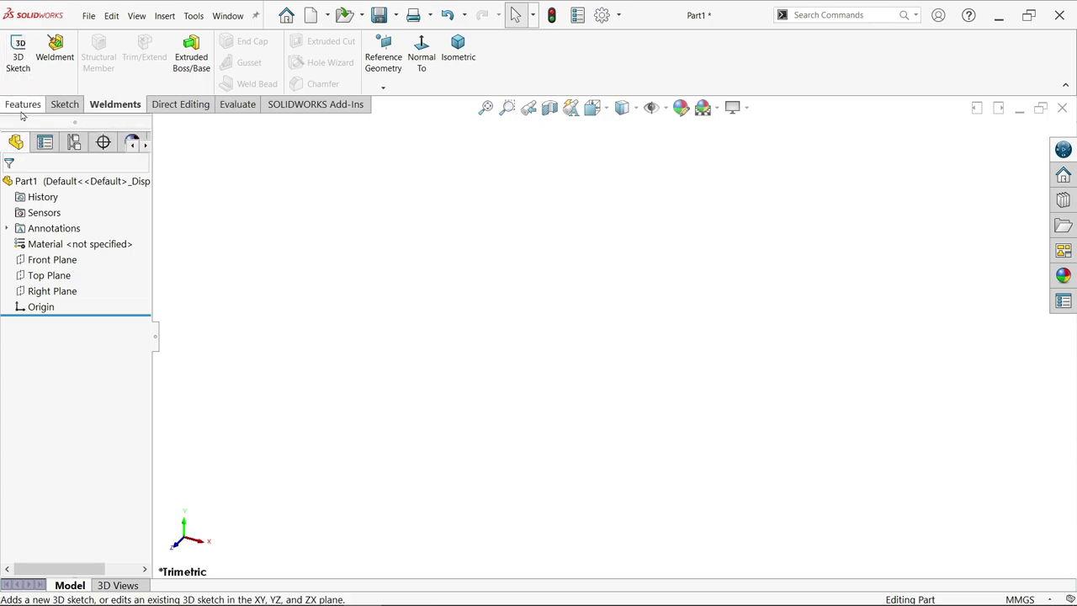
# Step: Start a sketch on the Top Plane and draw a center rectangle at the origin
pyautogui.click(24, 104)
pyautogui.click(65, 104)
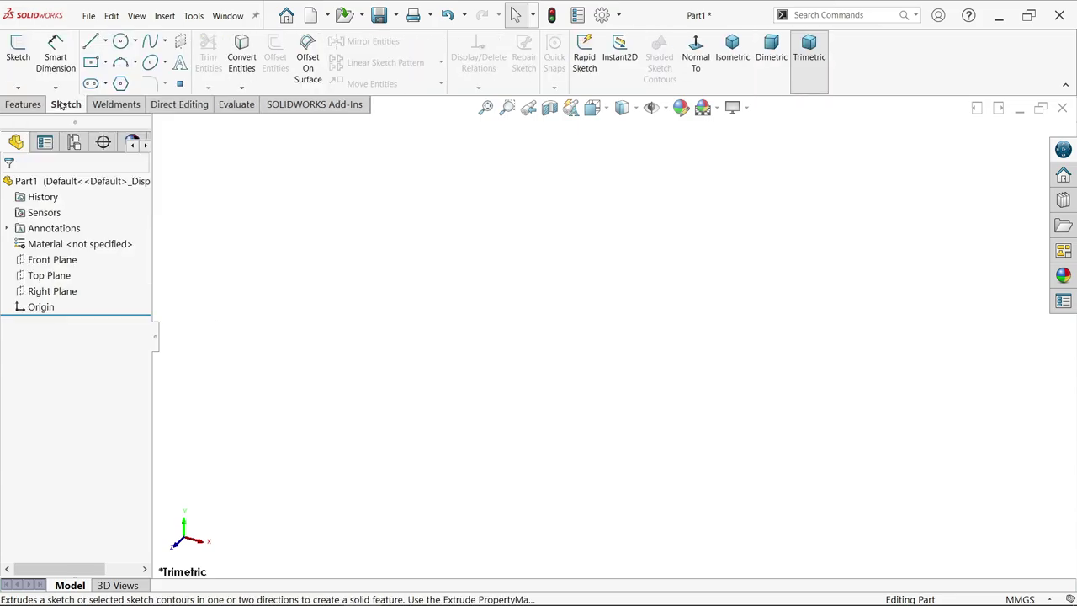
pyautogui.click(22, 71)
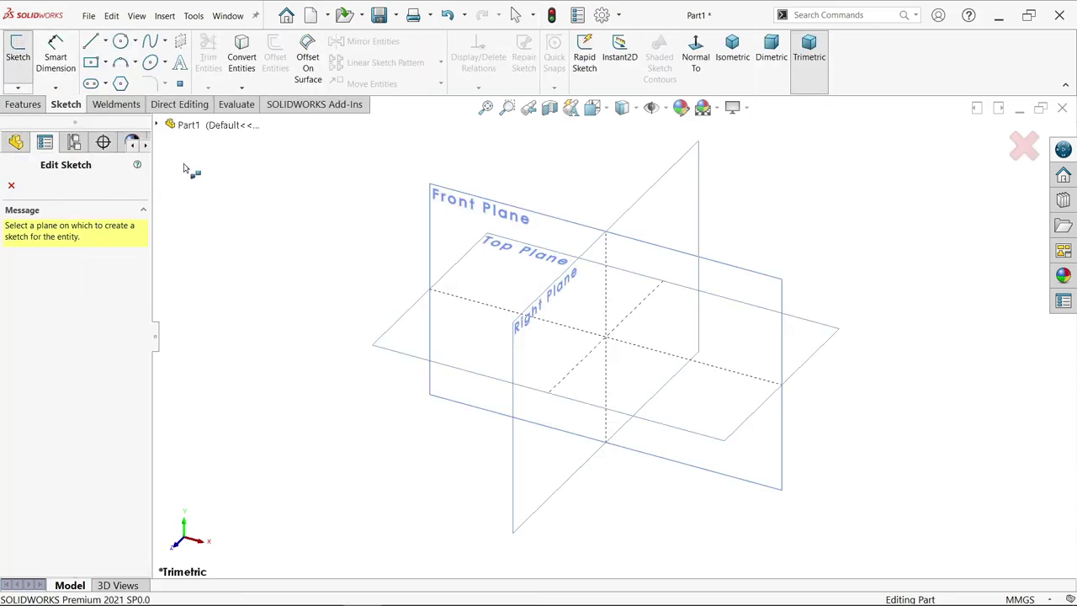
pyautogui.click(388, 336)
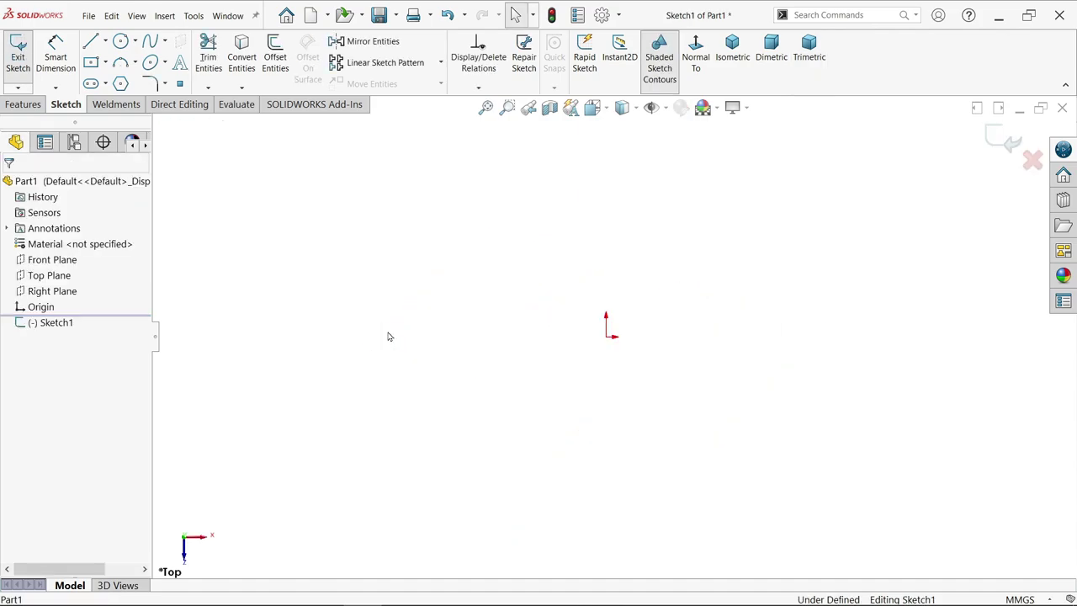
pyautogui.click(106, 64)
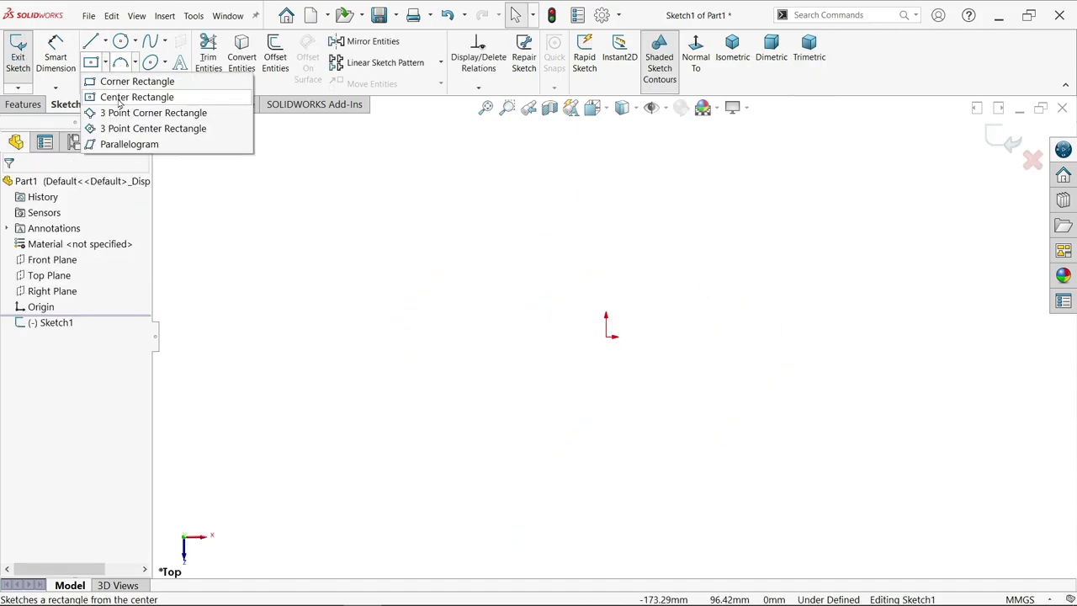
pyautogui.click(119, 96)
pyautogui.click(606, 336)
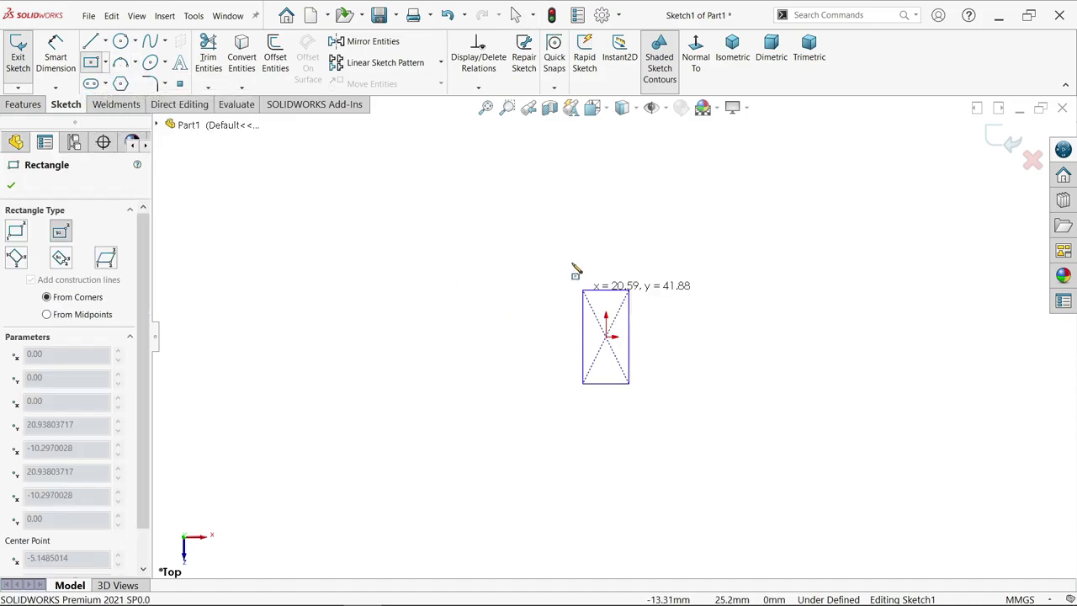
pyautogui.click(518, 167)
# Step: Draw a horizontal middle line and an upper cross line across the rectangle
pyautogui.click(91, 41)
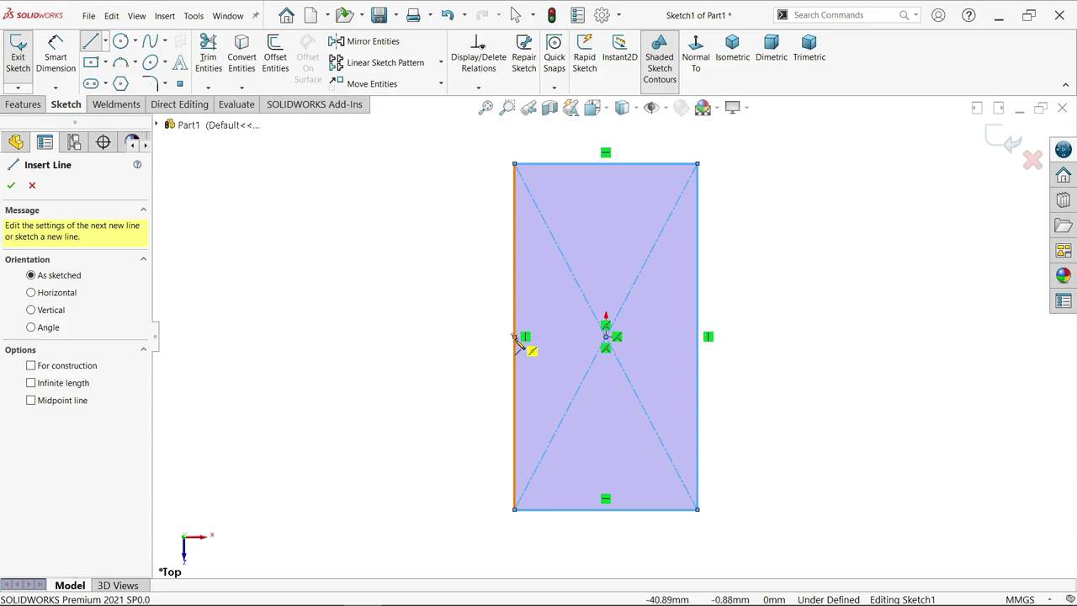
pyautogui.moveTo(517, 336)
pyautogui.mouseDown()
pyautogui.moveTo(793, 348)
pyautogui.moveTo(712, 341)
pyautogui.mouseUp()
pyautogui.press('Escape')
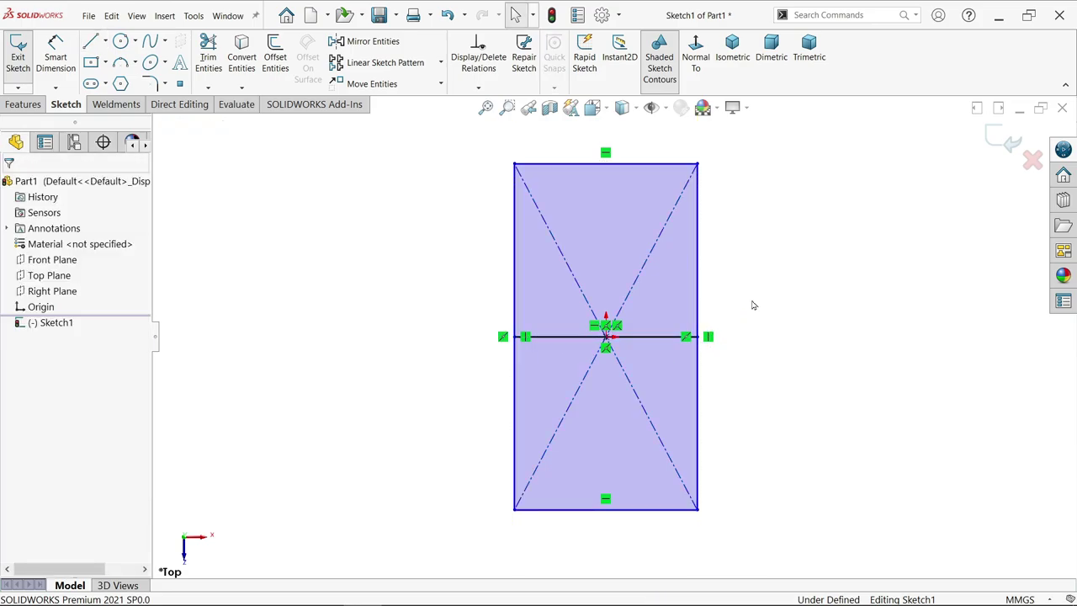
pyautogui.moveTo(879, 271); pyautogui.dragTo(860, 272, button='right')
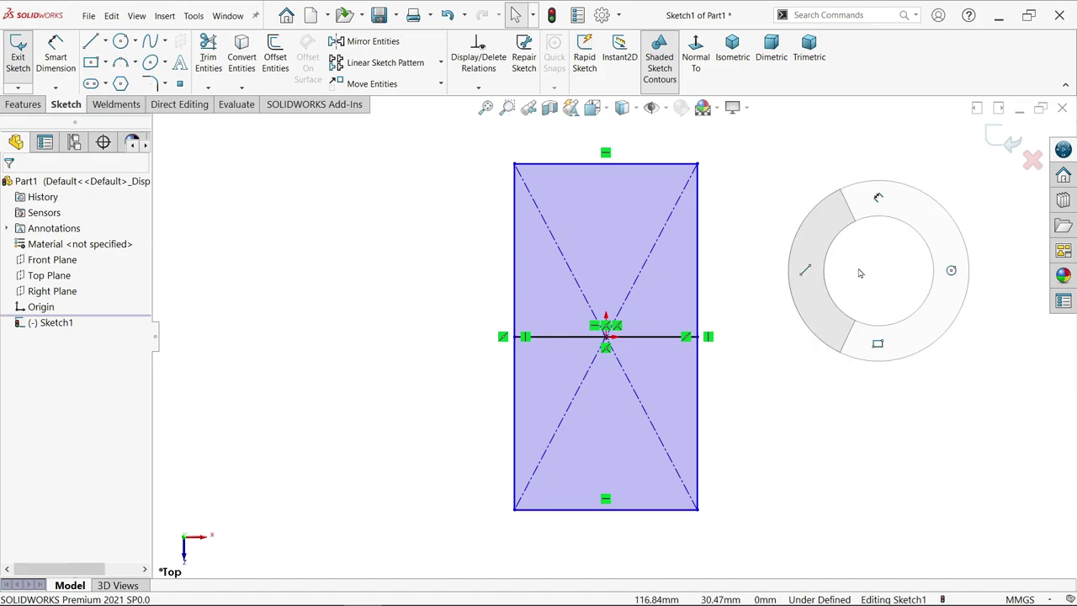
pyautogui.moveTo(829, 265); pyautogui.dragTo(823, 260, button='right')
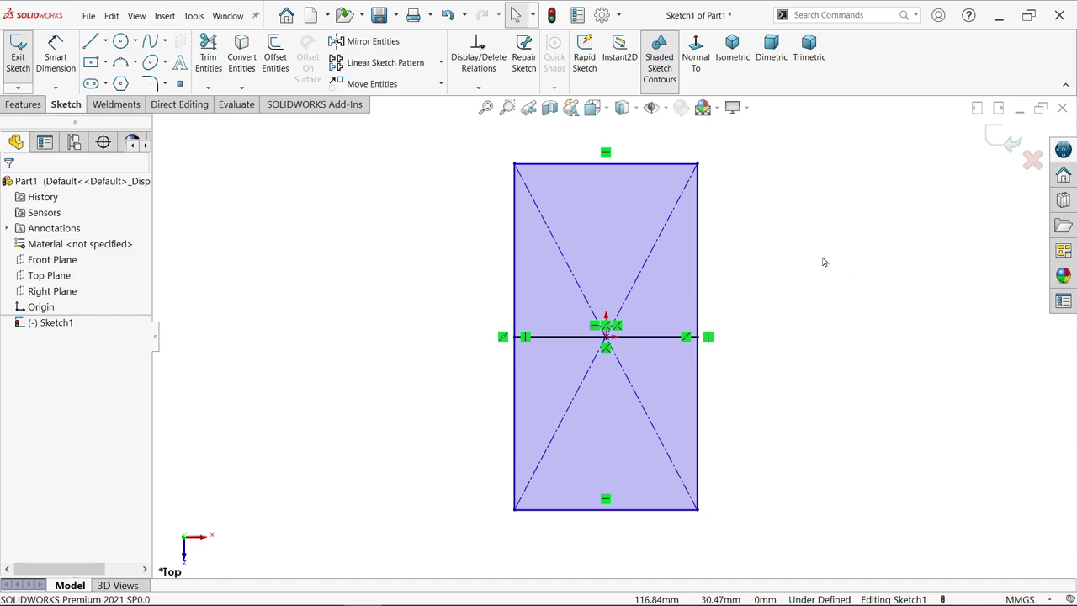
pyautogui.click(517, 251)
pyautogui.click(698, 251)
pyautogui.rightClick(733, 250)
pyautogui.click(752, 252)
pyautogui.scroll(-2, 685, 300)
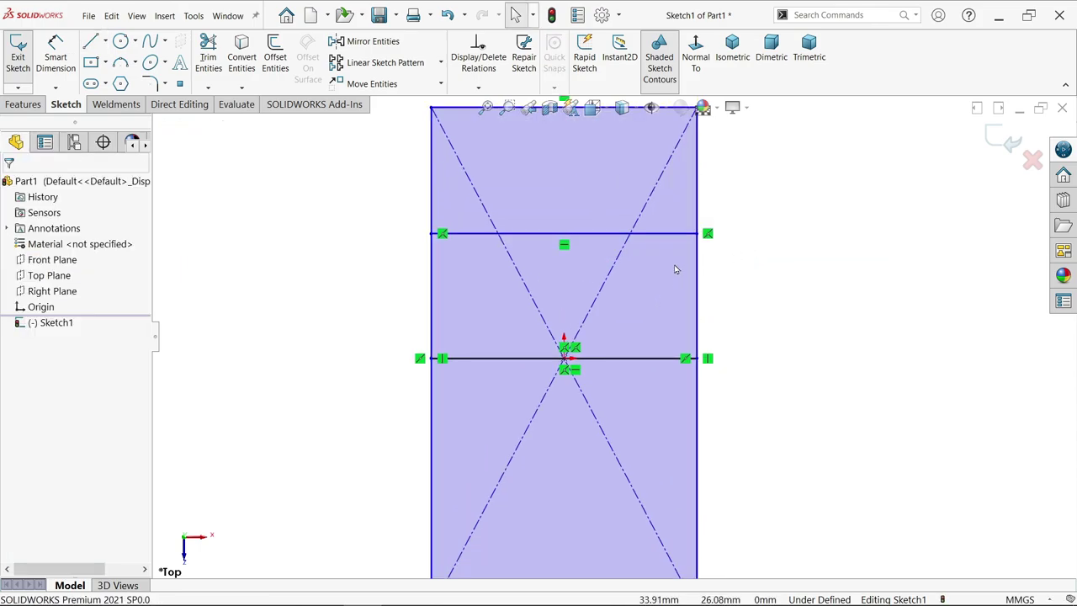
pyautogui.scroll(2, 616, 338)
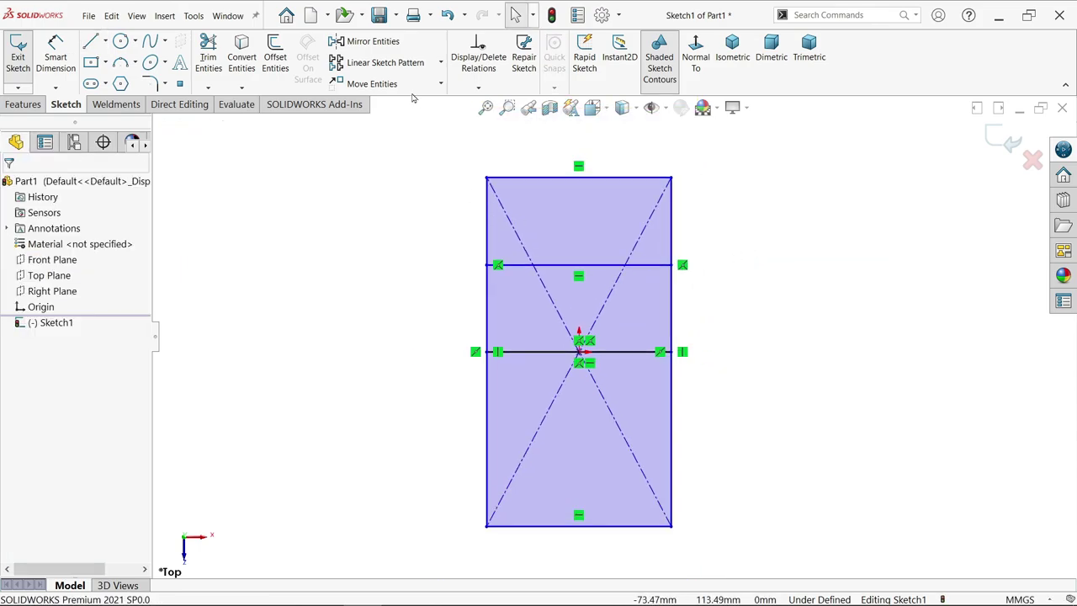
# Step: Mirror the upper cross line about the middle line to create the lower cross line
pyautogui.click(387, 42)
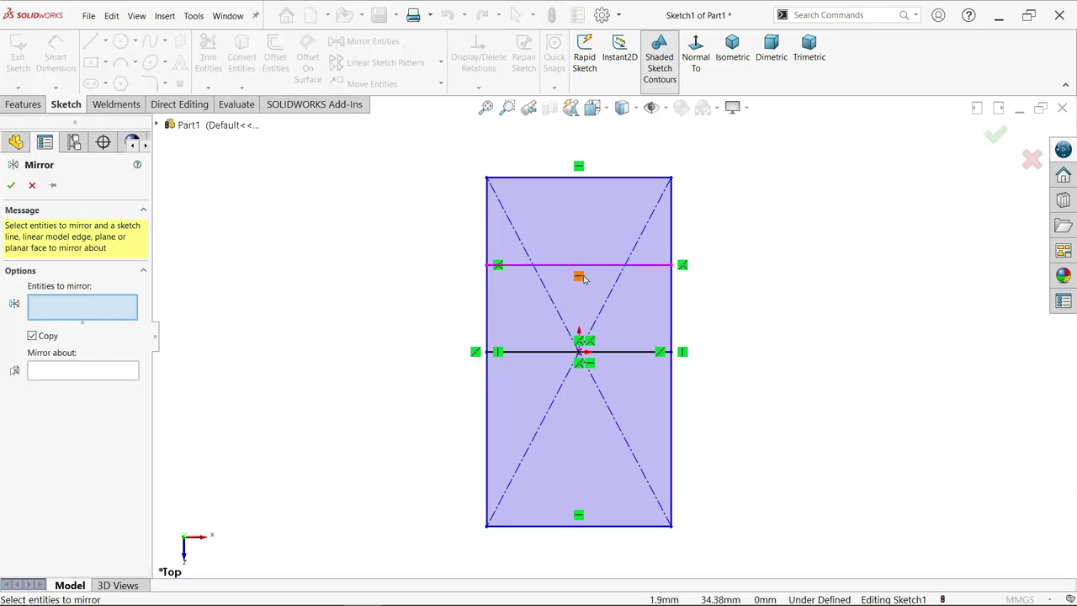
pyautogui.click(595, 268)
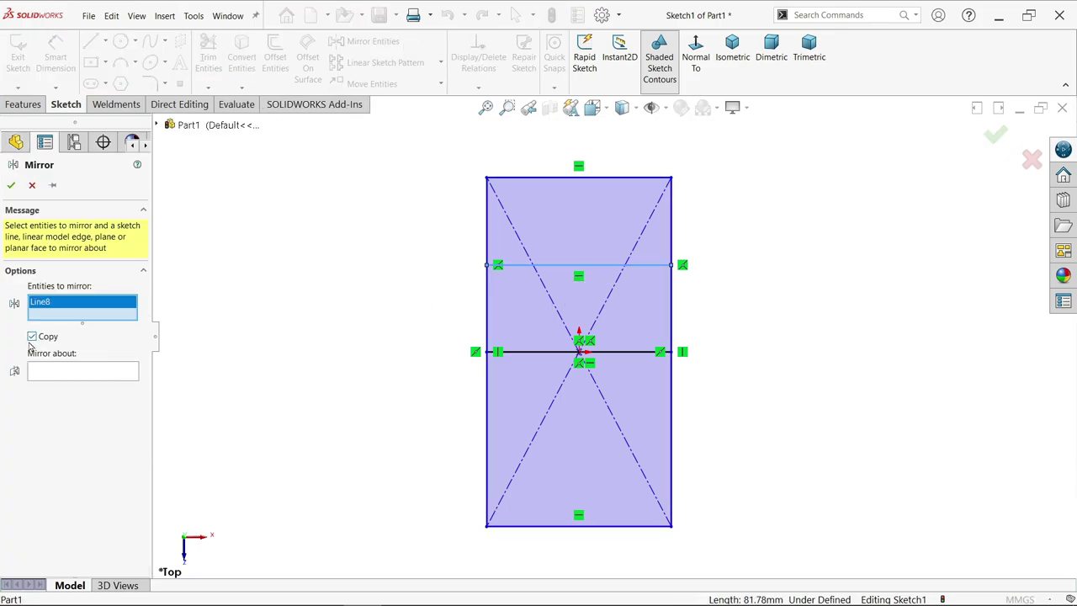
pyautogui.click(57, 377)
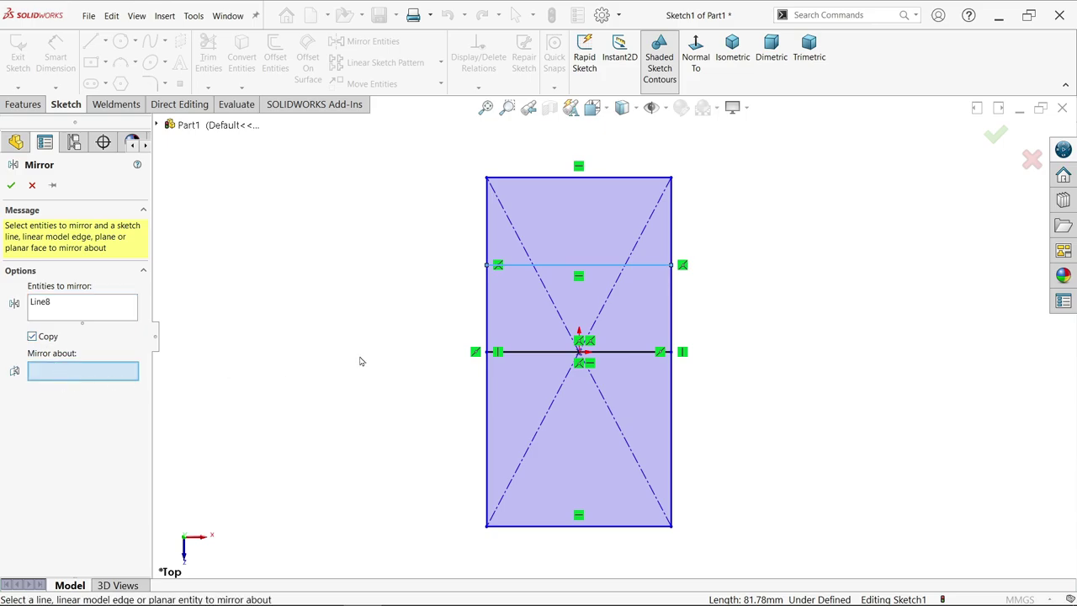
pyautogui.click(541, 353)
pyautogui.scroll(-2, 584, 396)
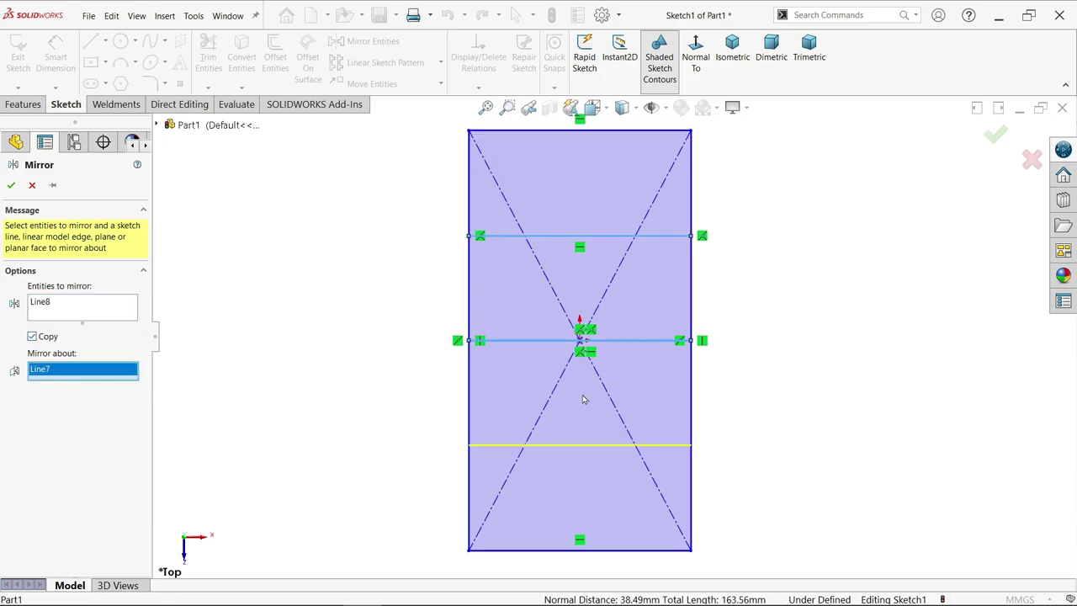
pyautogui.click(12, 187)
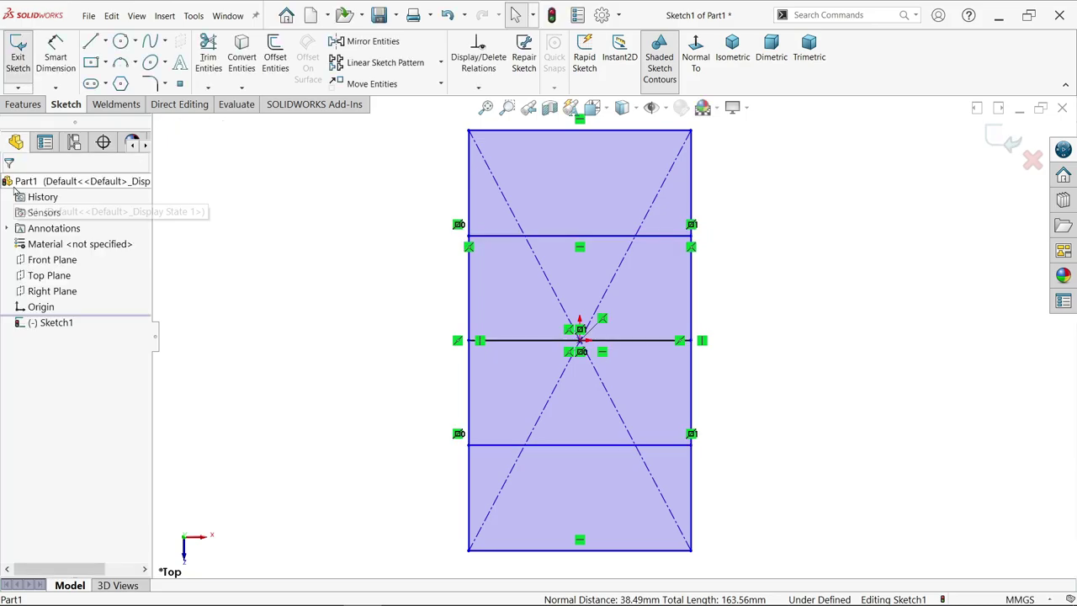
# Step: Dimension the rectangle to 1900 mm long and 1000 mm wide
pyautogui.click(55, 58)
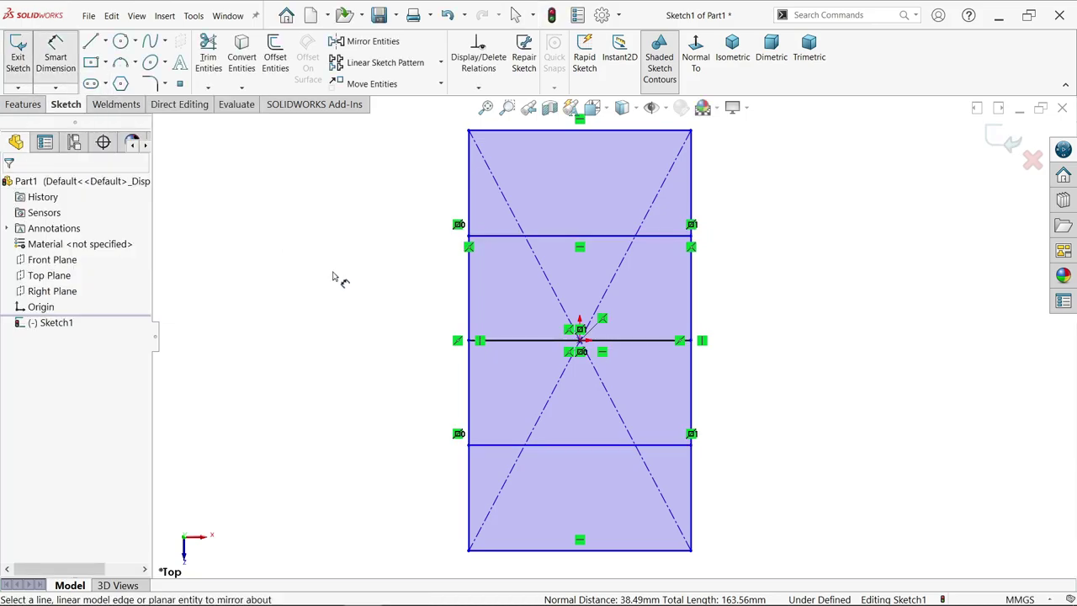
pyautogui.click(466, 317)
pyautogui.click(387, 244)
pyautogui.write('1900')
pyautogui.press('Return')
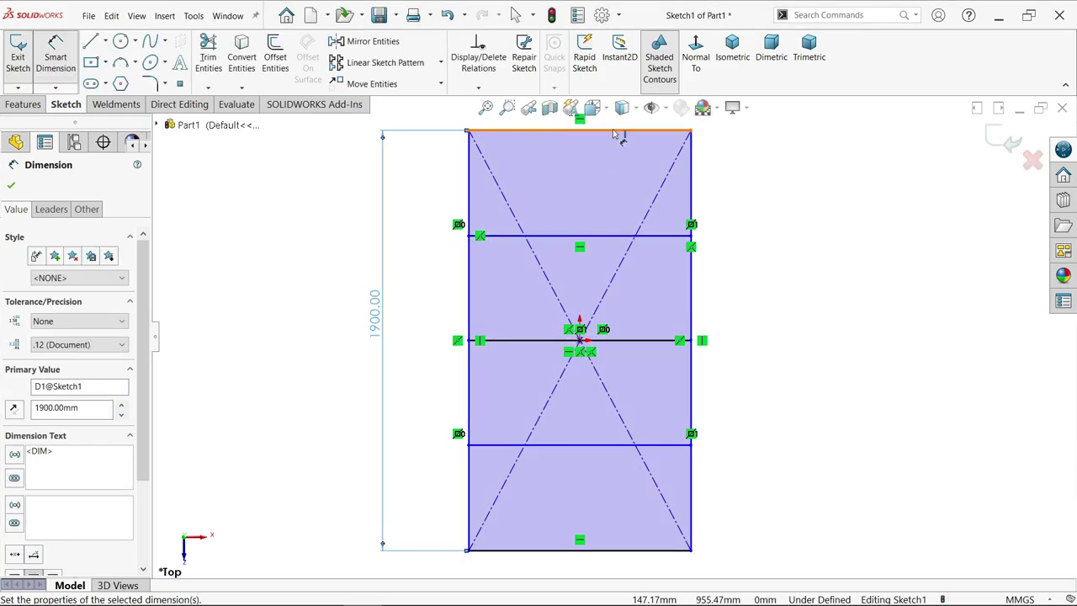
pyautogui.click(608, 131)
pyautogui.click(607, 154)
pyautogui.write('1000')
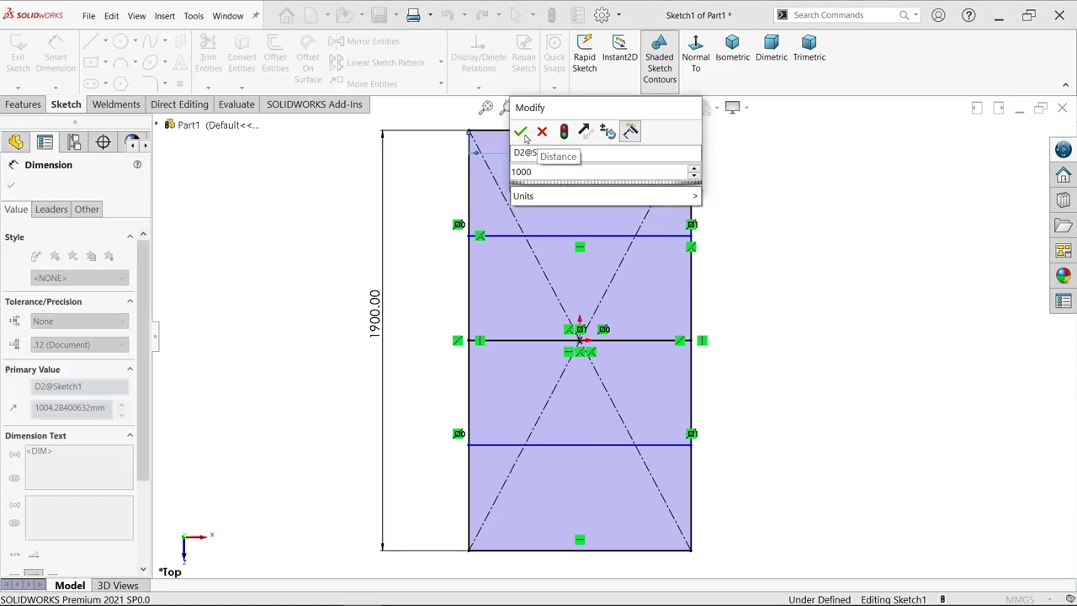
pyautogui.click(521, 132)
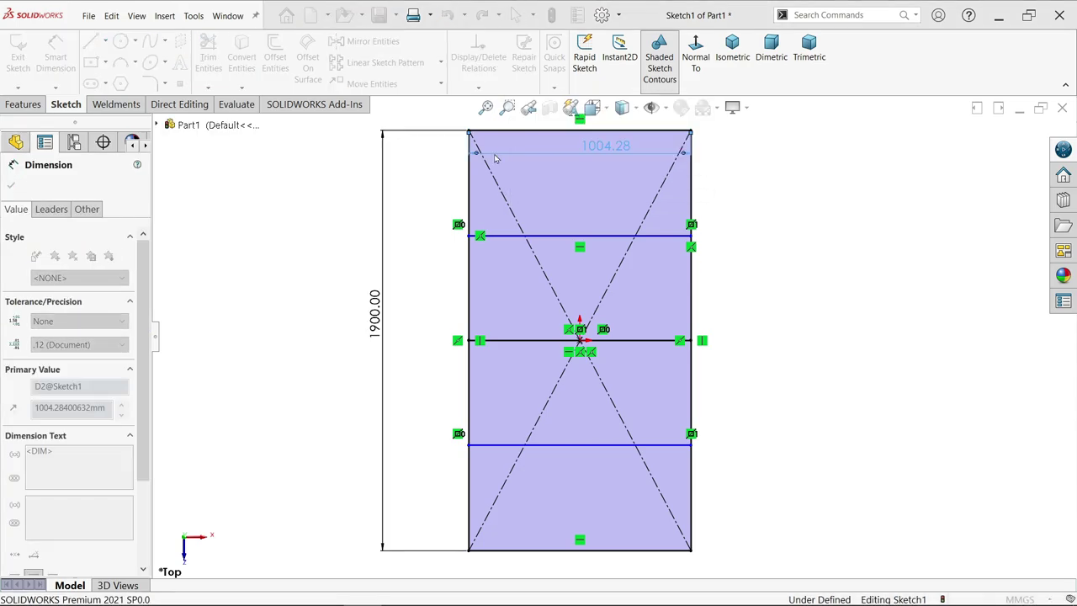
# Step: Set the spacing between the upper and middle cross lines to 1900/2/2 (475 mm)
pyautogui.click(682, 236)
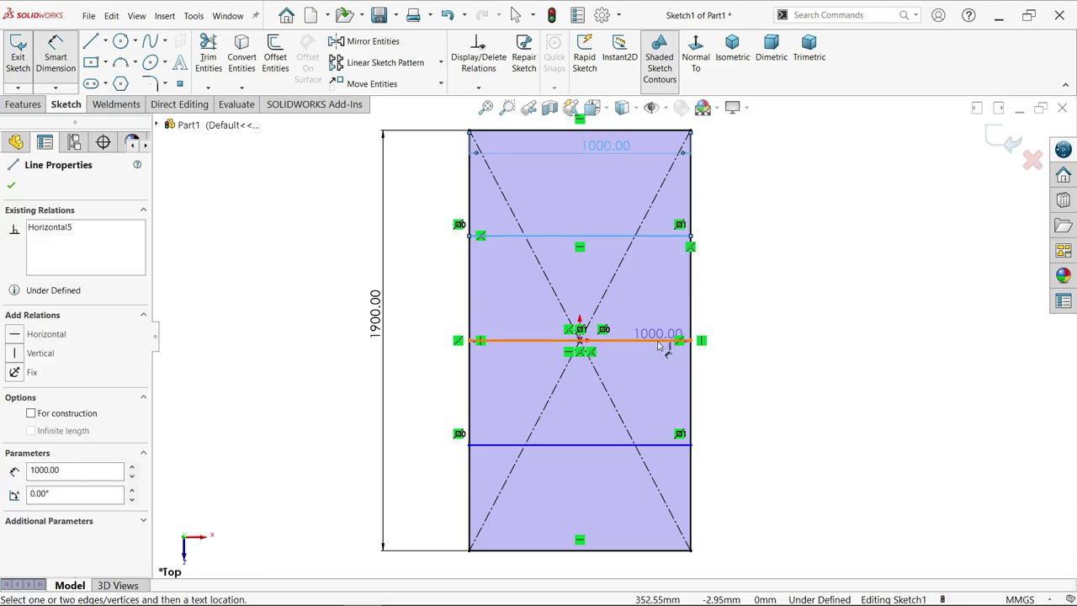
pyautogui.click(665, 340)
pyautogui.click(739, 304)
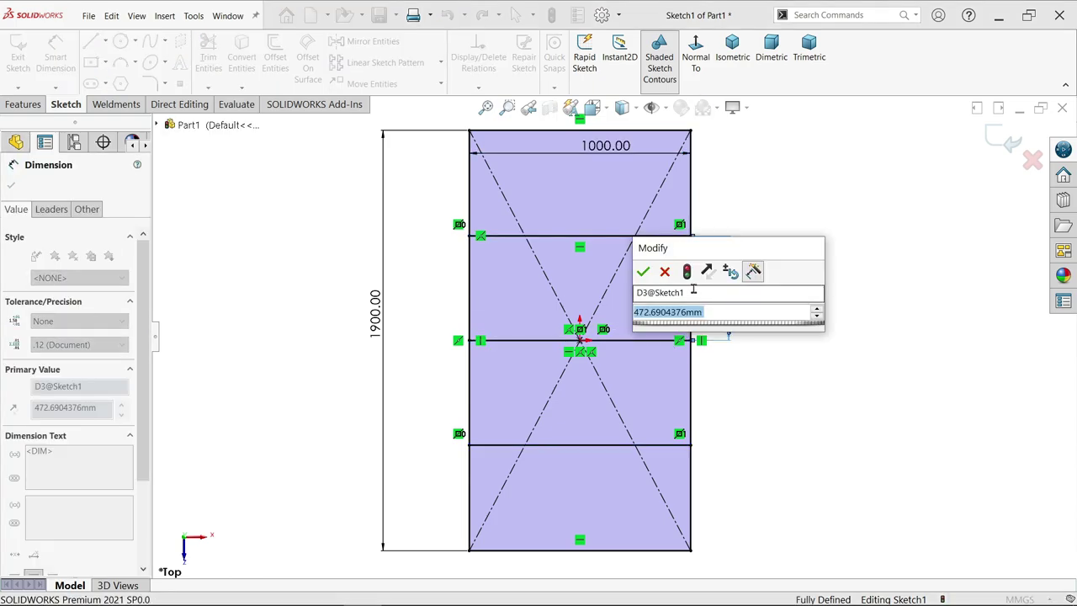
pyautogui.write('1900/2/2')
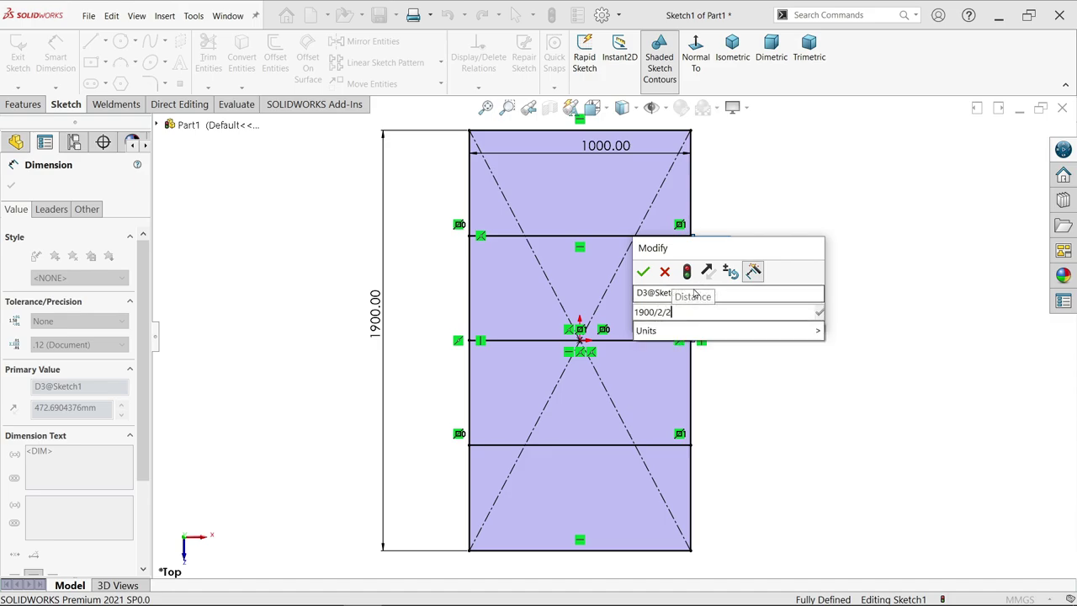
pyautogui.press('Return')
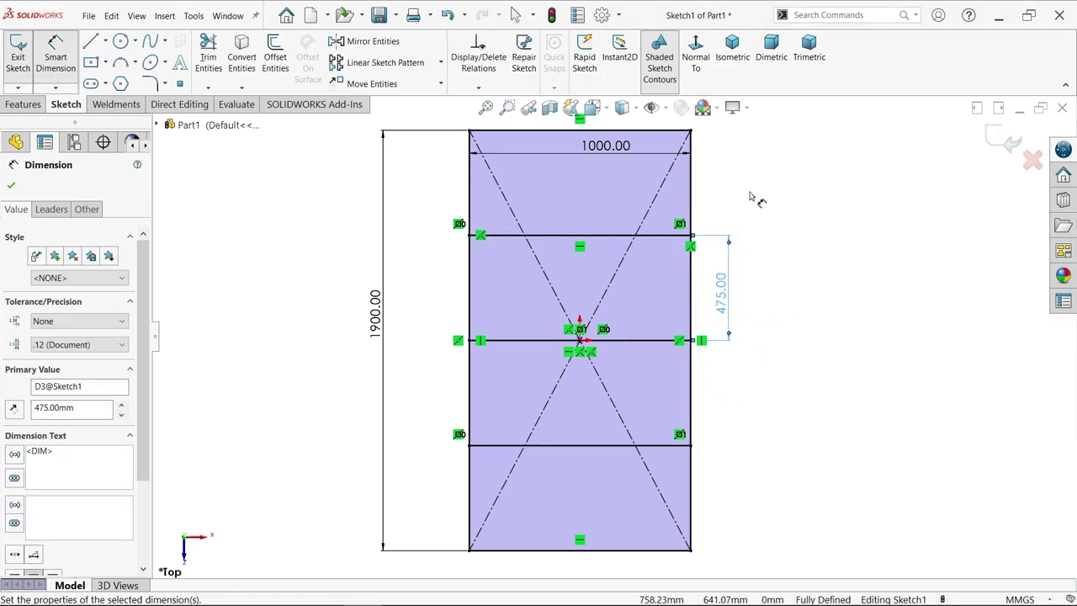
# Step: Exit Sketch1 and switch to an isometric view
pyautogui.click(1006, 142)
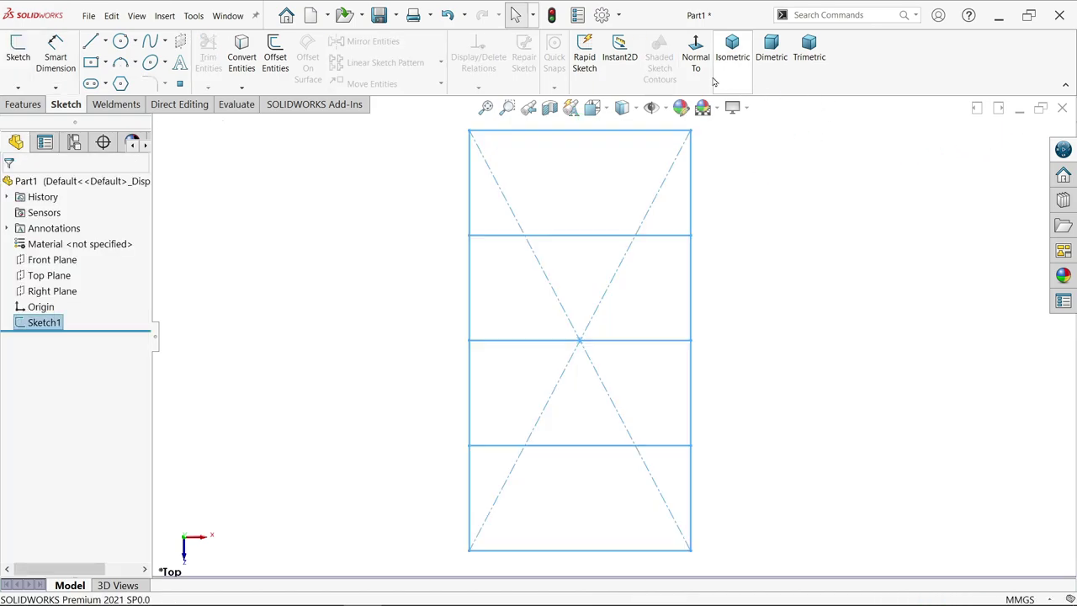
pyautogui.click(732, 50)
pyautogui.click(510, 192)
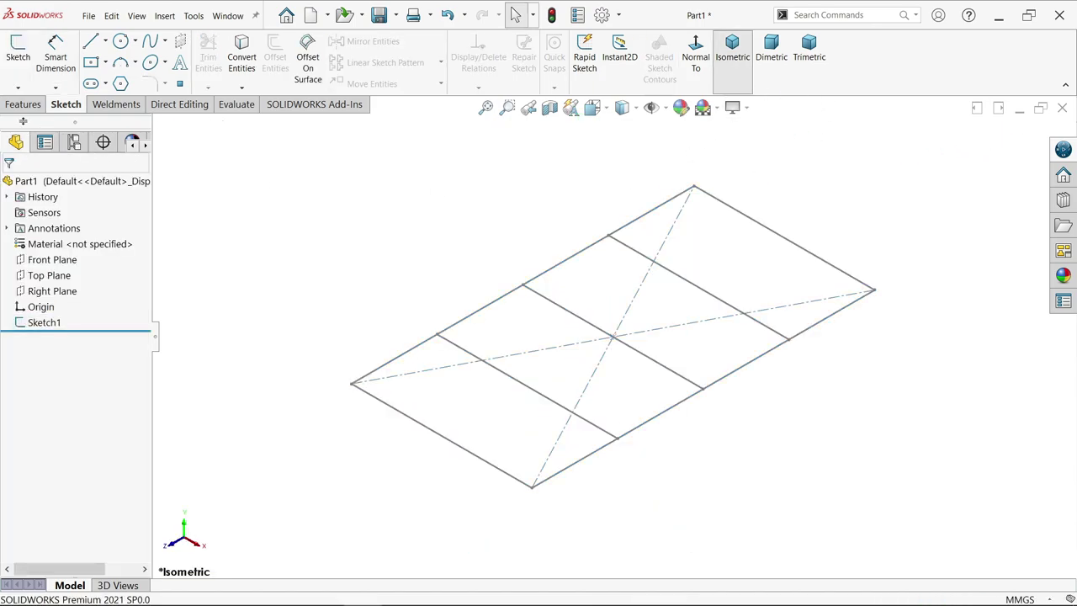
# Step: Create Plane1 parallel to the Front Plane through Sketch1's end line
pyautogui.click(25, 104)
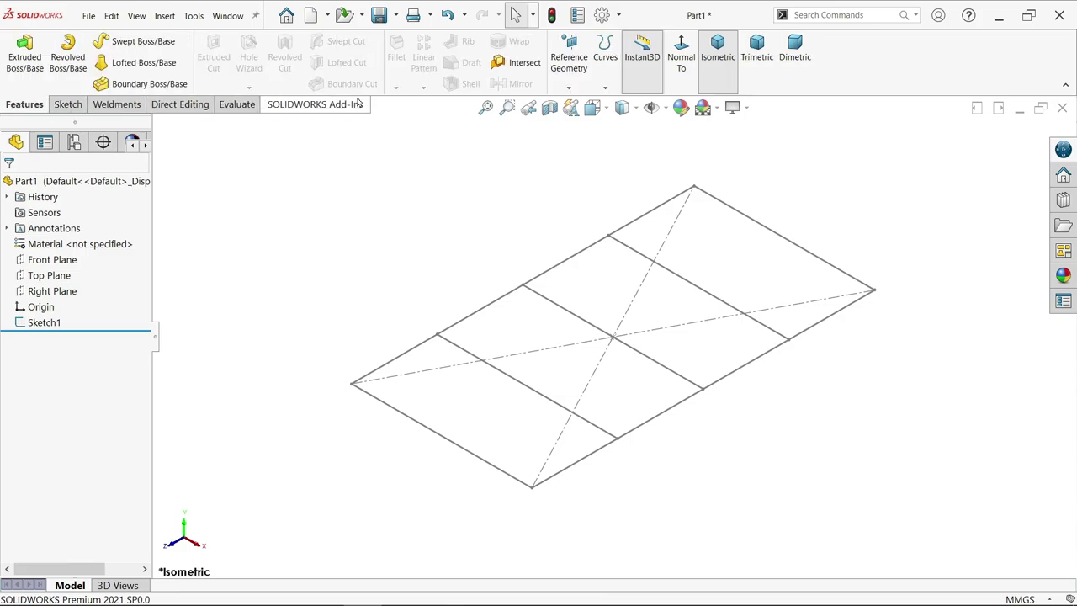
pyautogui.click(569, 84)
pyautogui.click(579, 103)
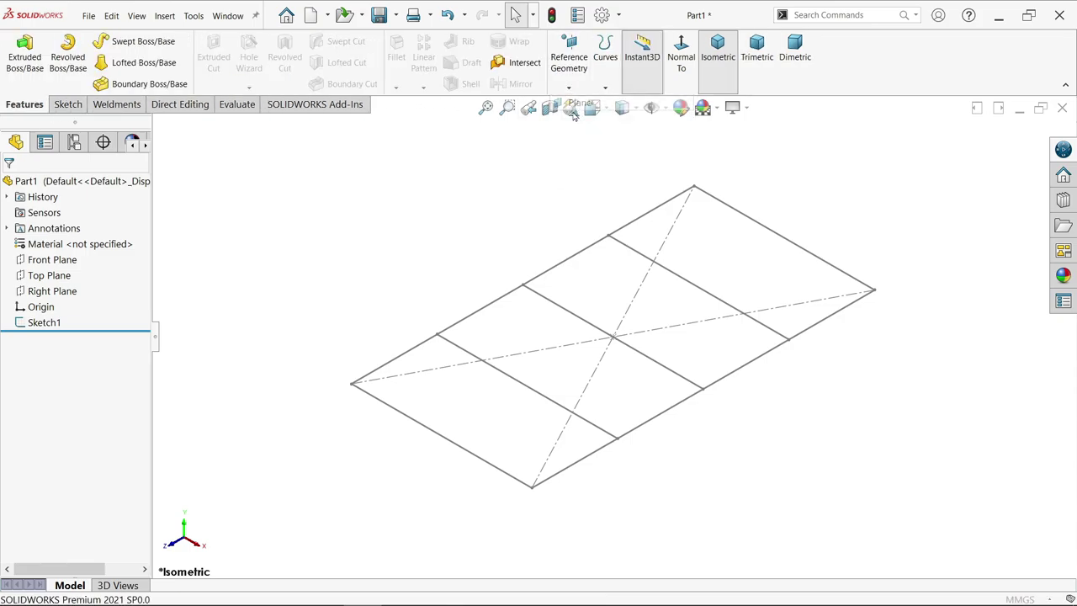
pyautogui.click(156, 126)
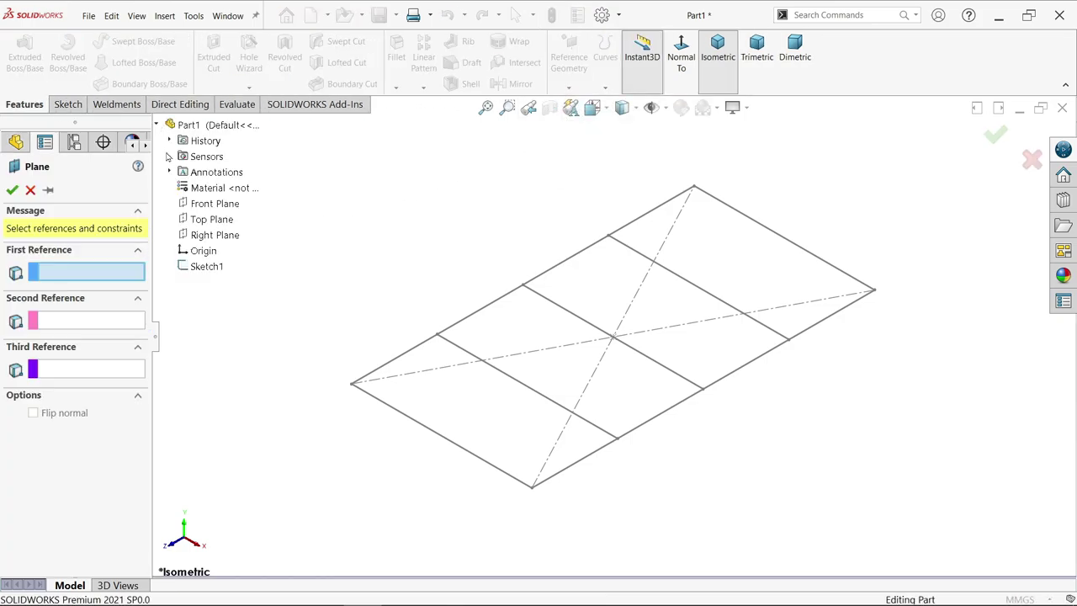
pyautogui.click(221, 205)
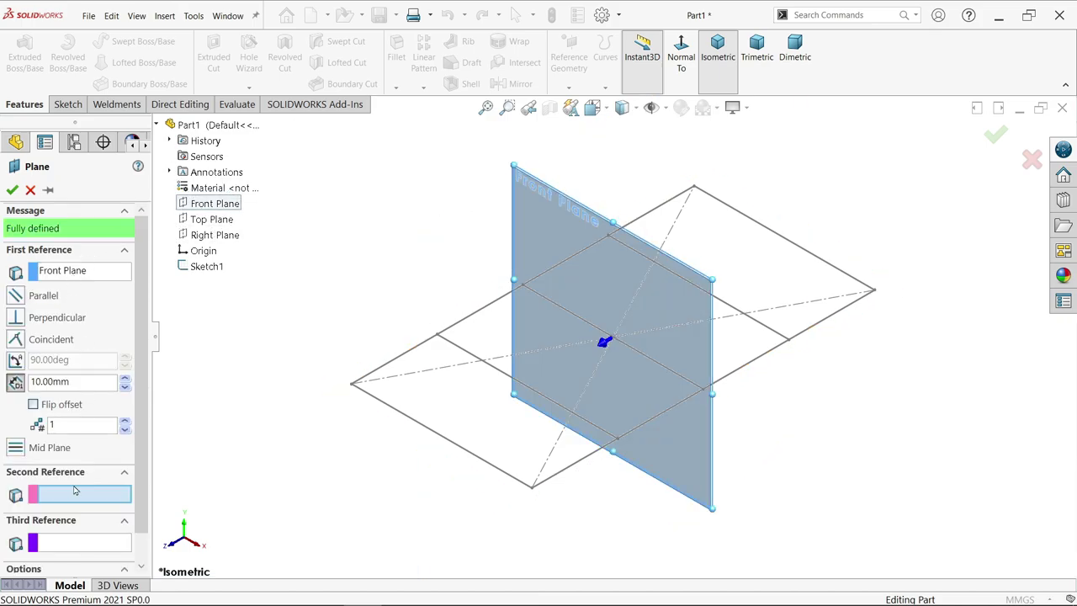
pyautogui.click(436, 439)
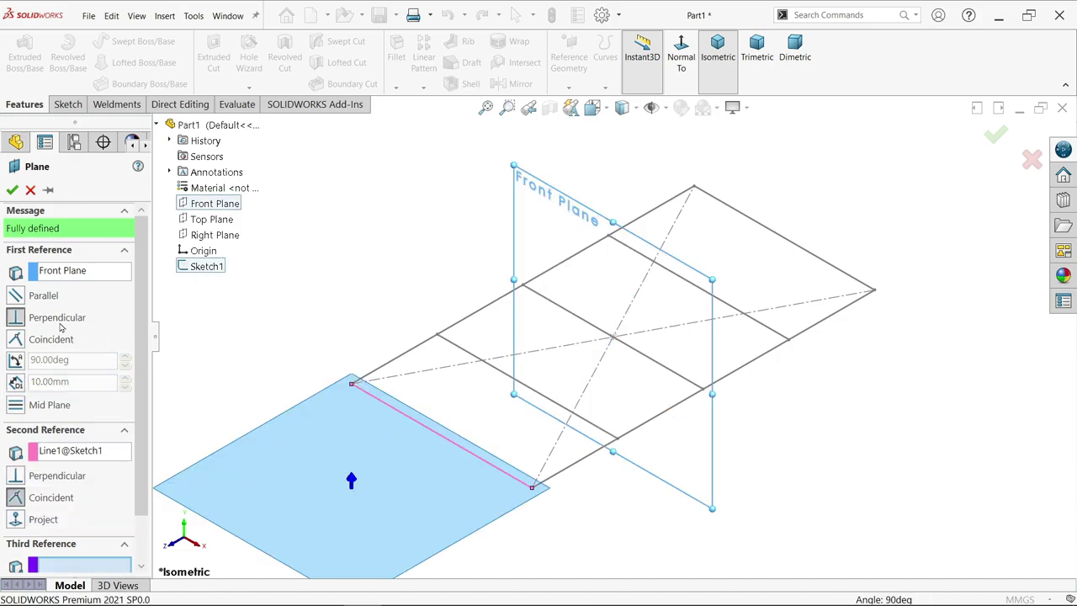
pyautogui.click(10, 303)
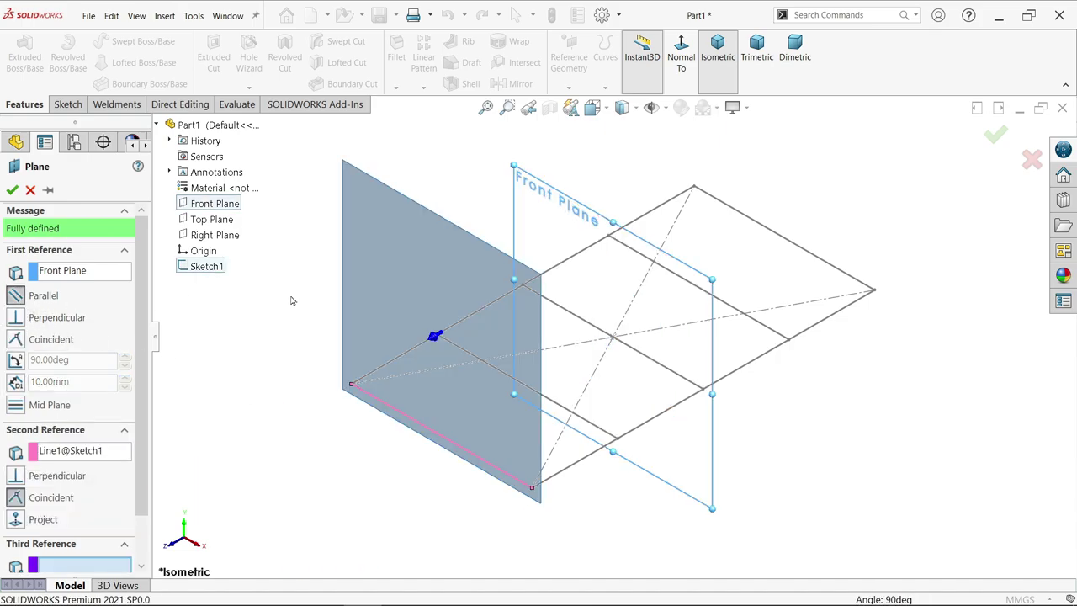
pyautogui.click(12, 190)
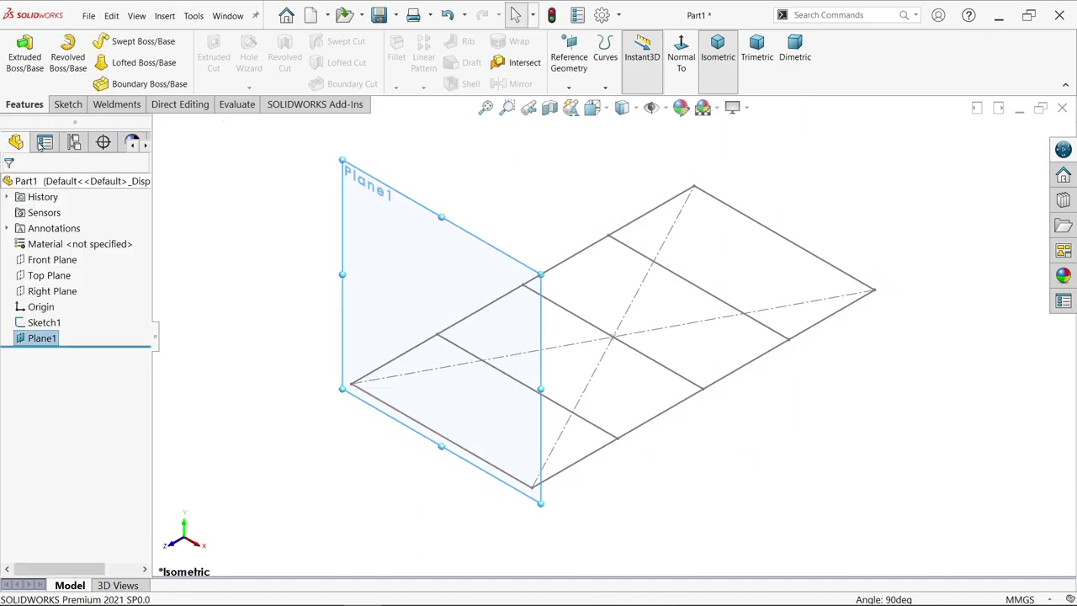
# Step: On Plane1, sketch two vertical uprights joined by a horizontal top bar
pyautogui.click(67, 105)
pyautogui.click(26, 56)
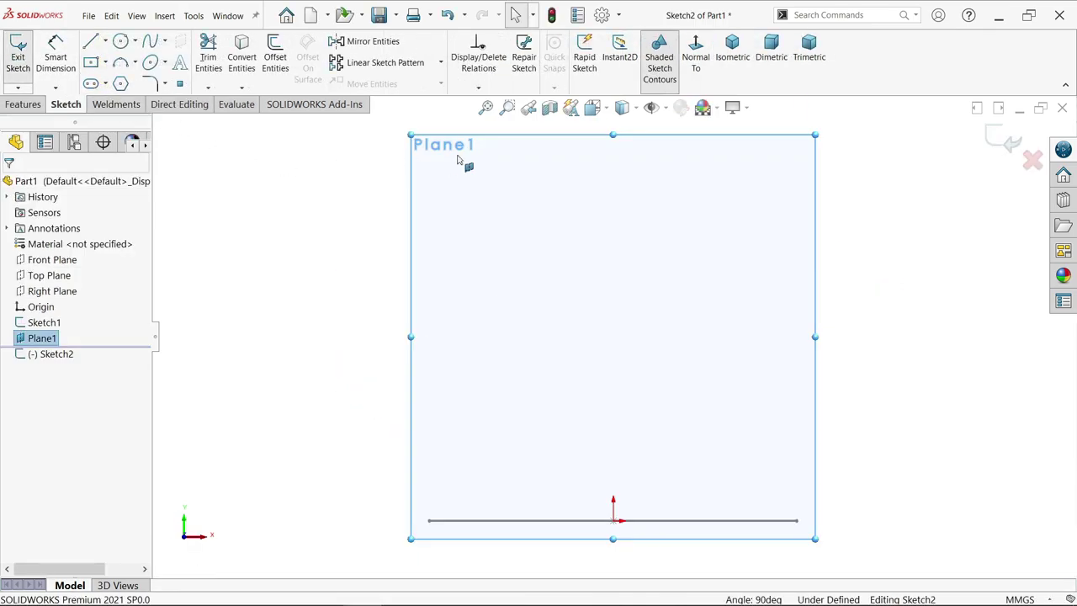
pyautogui.click(93, 41)
pyautogui.scroll(5, 612, 303)
pyautogui.scroll(-3, 634, 446)
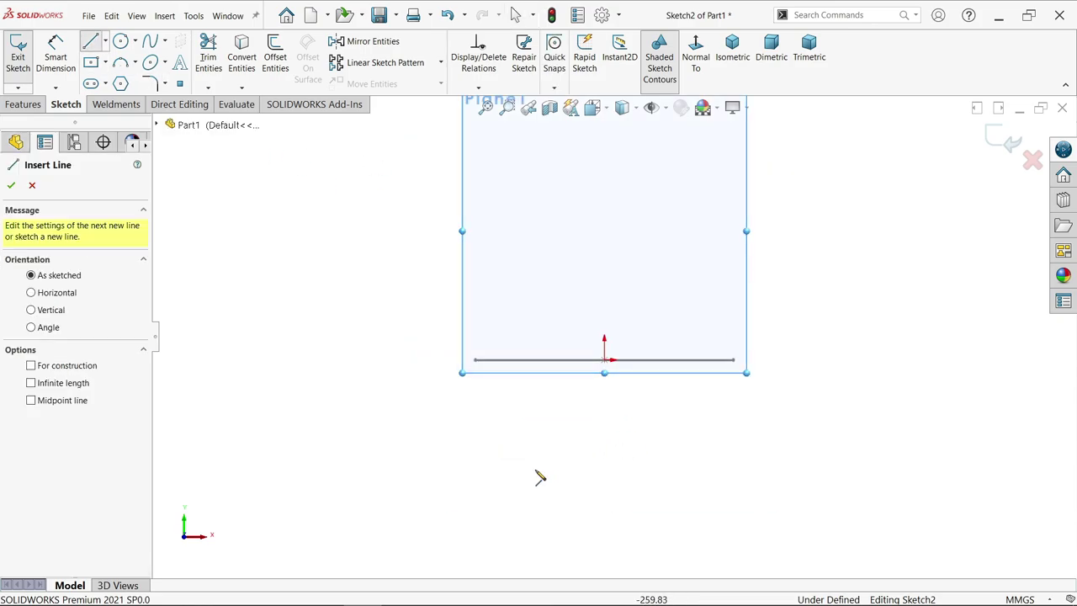
pyautogui.click(476, 498)
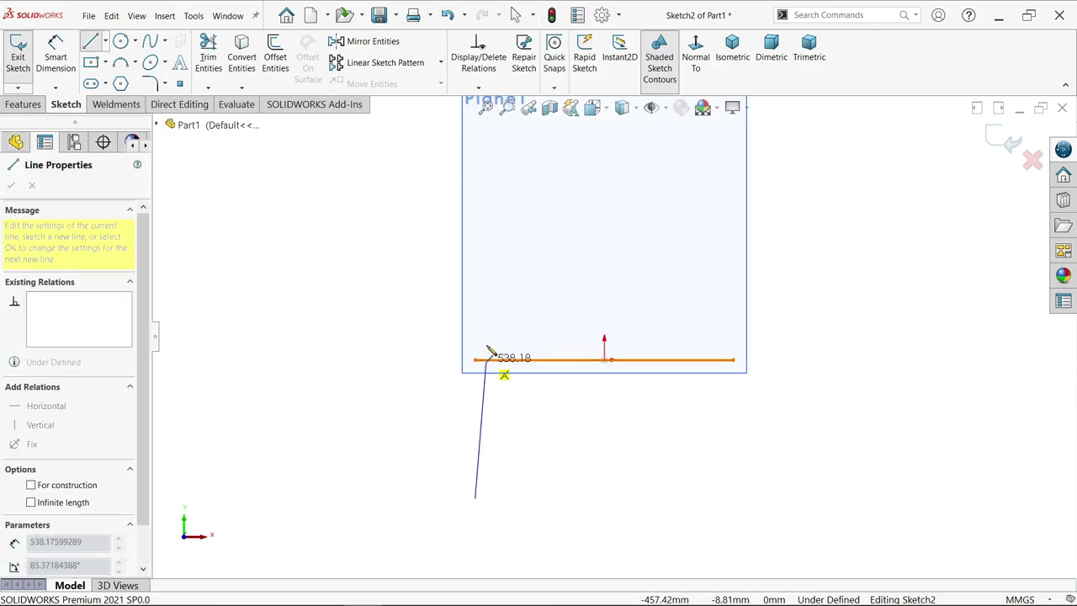
pyautogui.click(476, 305)
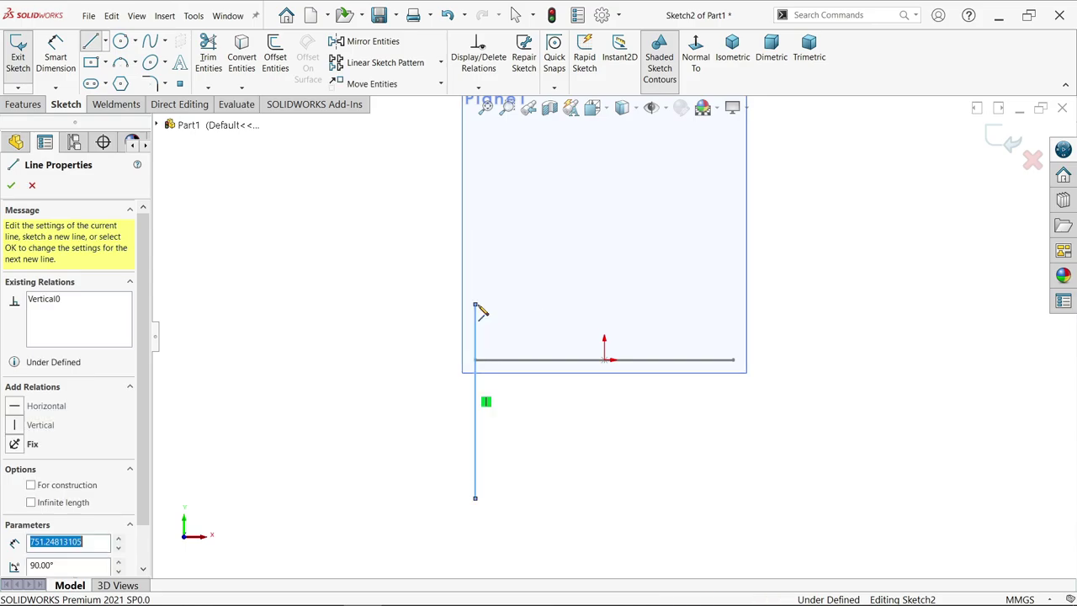
pyautogui.click(733, 305)
pyautogui.click(733, 497)
pyautogui.rightClick(733, 401)
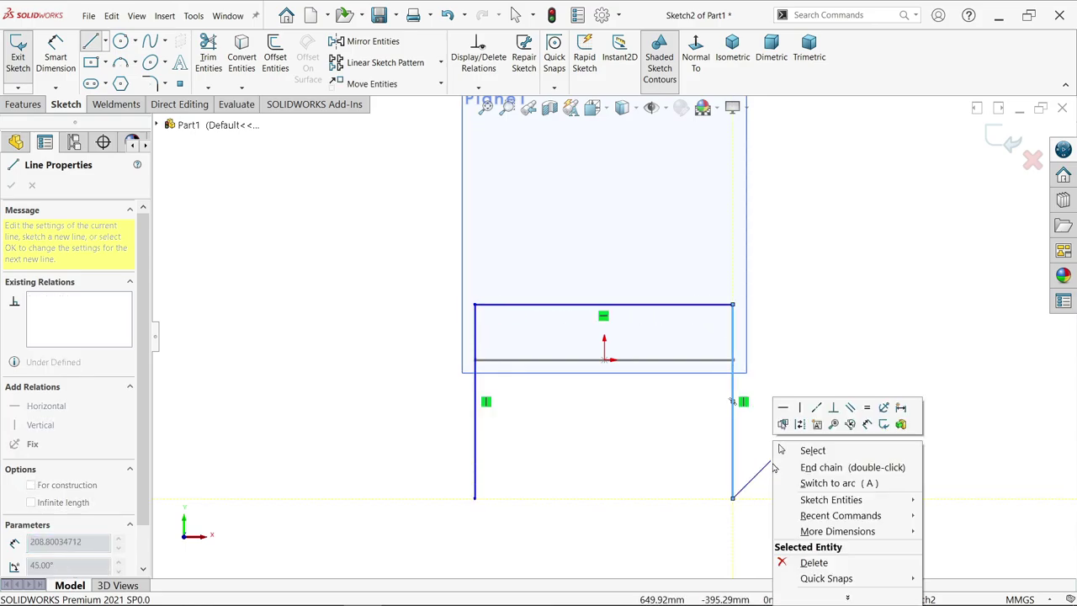
pyautogui.click(821, 467)
pyautogui.press('Escape')
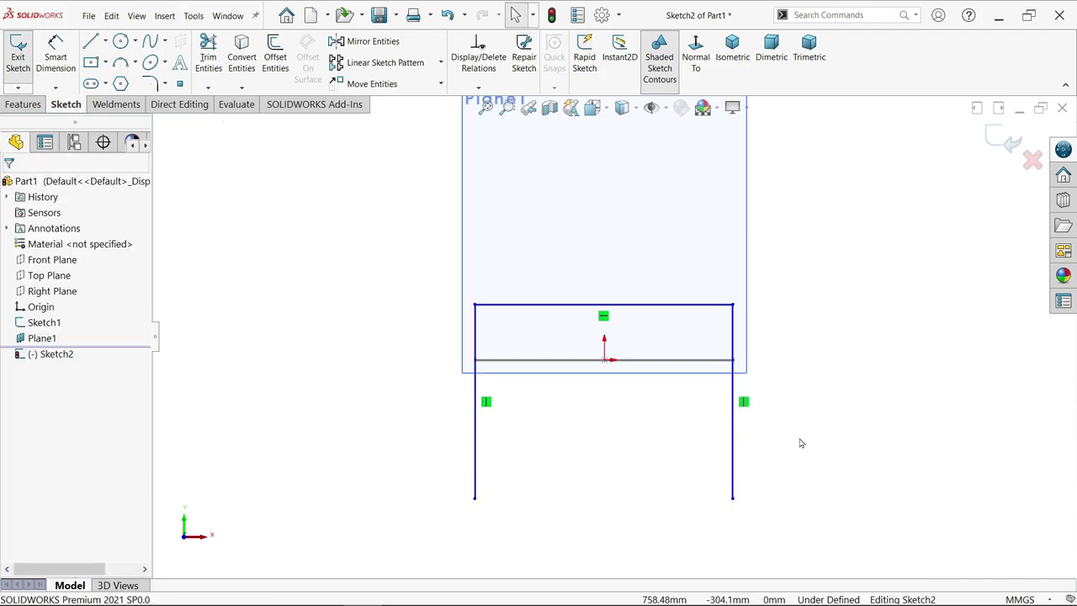
# Step: Make the two headboard uprights equal in length
pyautogui.moveTo(800, 439); pyautogui.dragTo(400, 491)
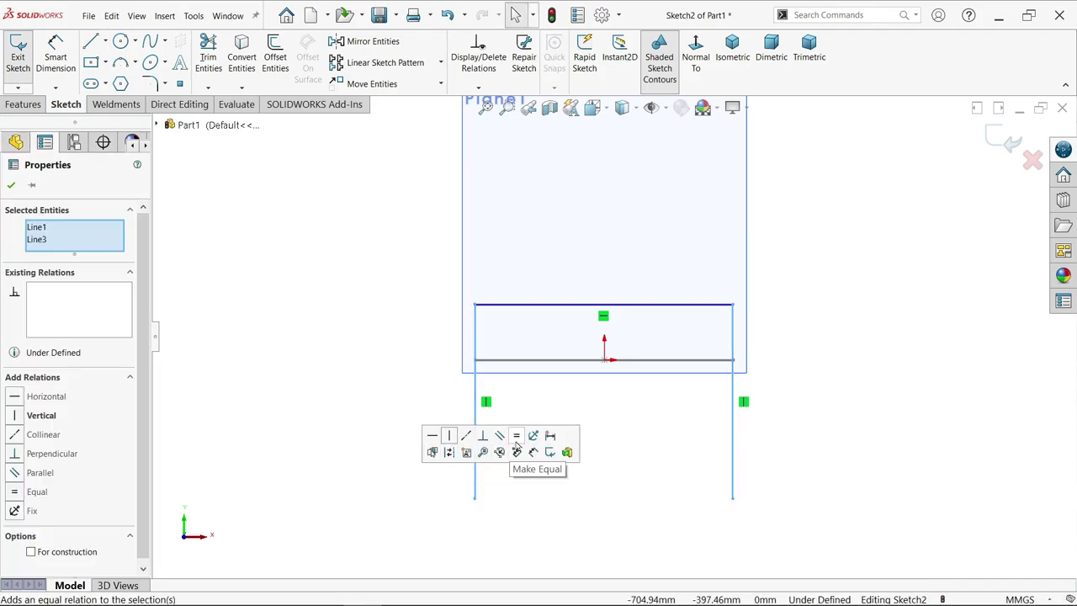
pyautogui.click(517, 437)
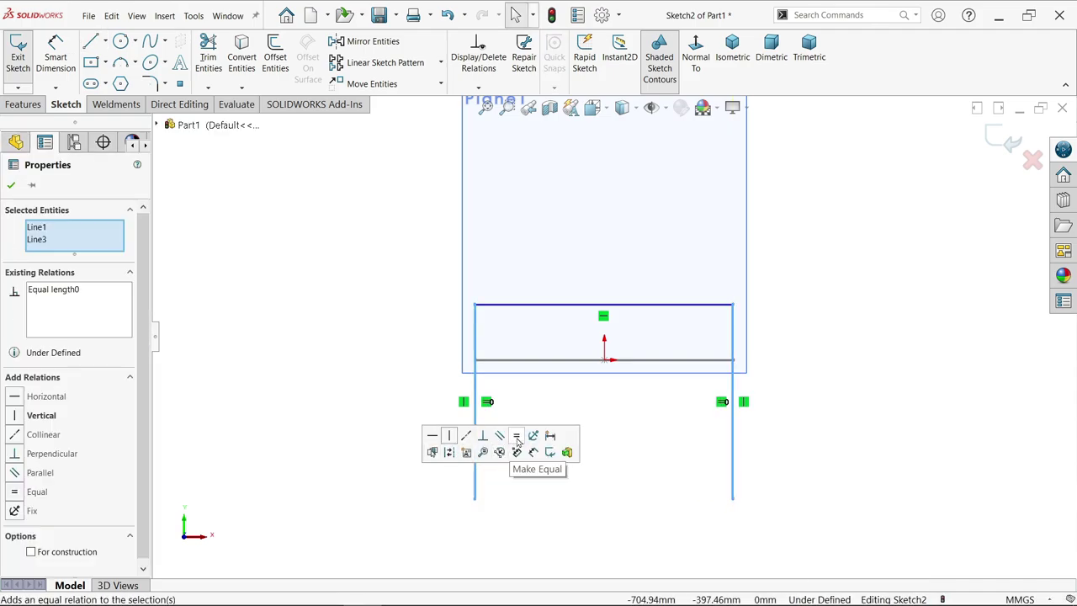
pyautogui.click(776, 319)
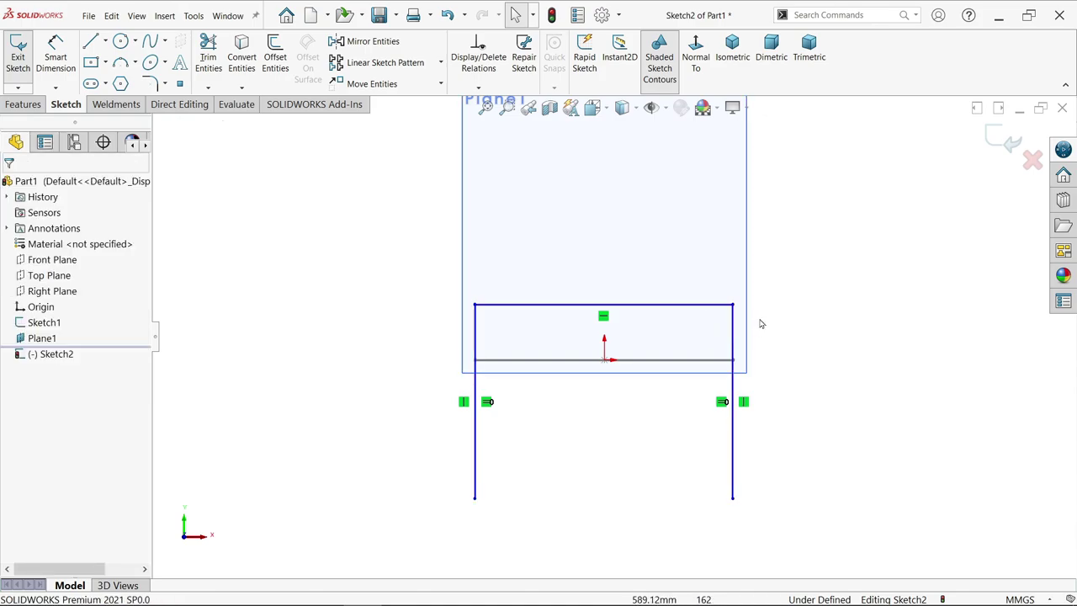
# Step: Make the headboard top bar equal to Sketch1's end line
pyautogui.click(697, 361)
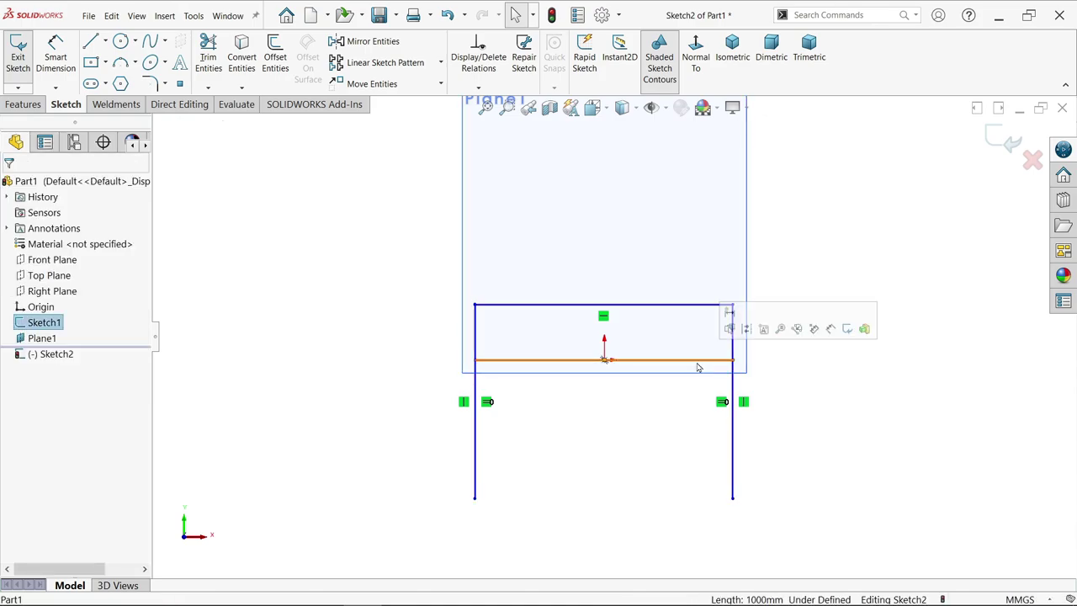
pyautogui.keyDown('ctrl'); pyautogui.click(688, 306); pyautogui.keyUp('ctrl')
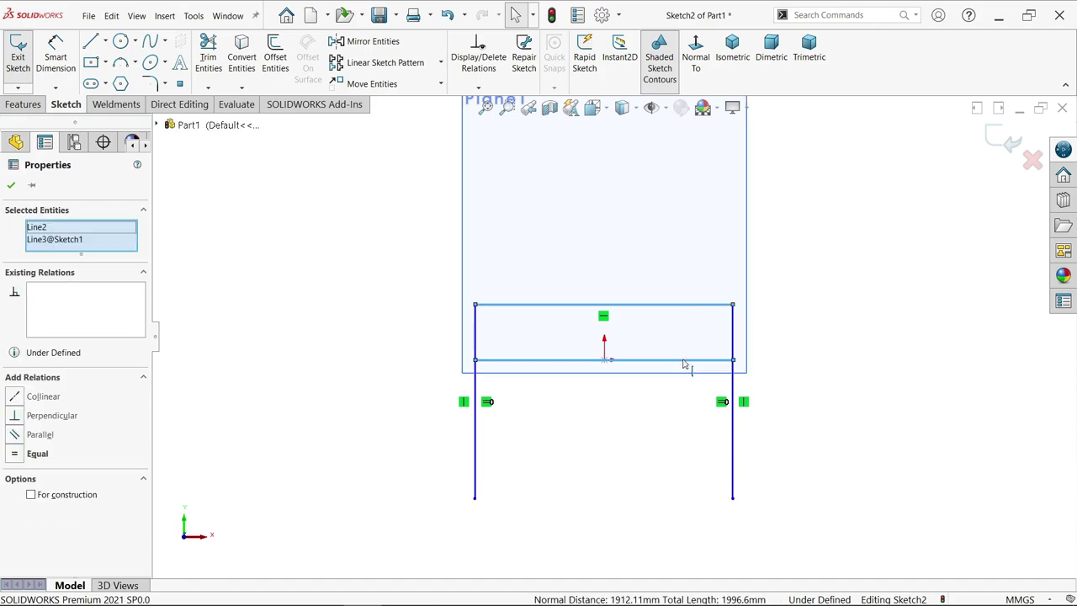
pyautogui.click(14, 459)
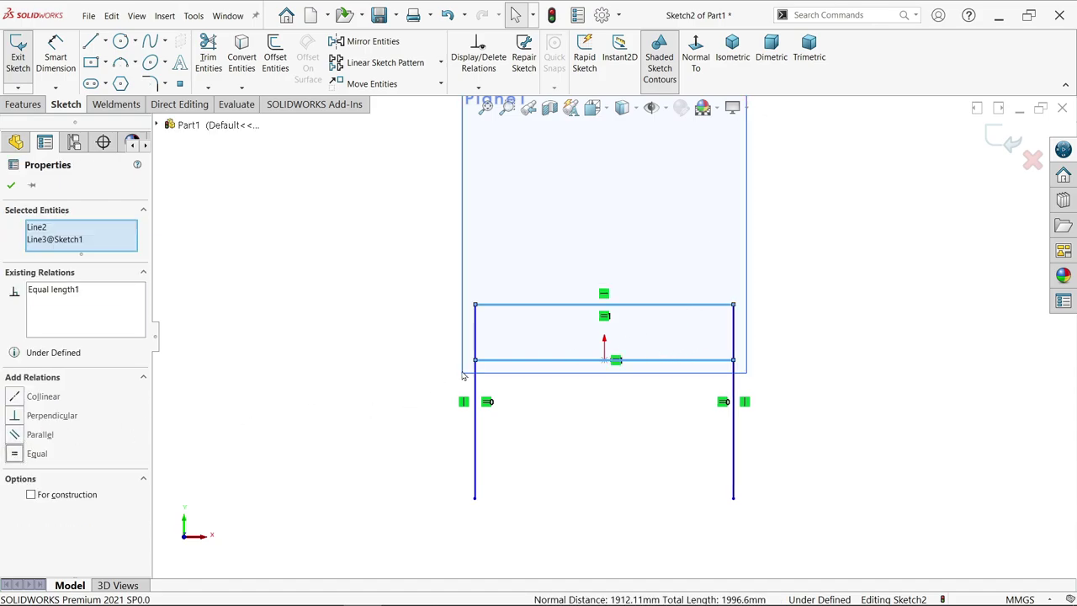
pyautogui.press('Escape')
pyautogui.moveTo(839, 284)
pyautogui.mouseDown(button='middle')
pyautogui.moveTo(825, 313)
pyautogui.moveTo(847, 289)
pyautogui.moveTo(842, 273)
pyautogui.mouseUp(button='middle')
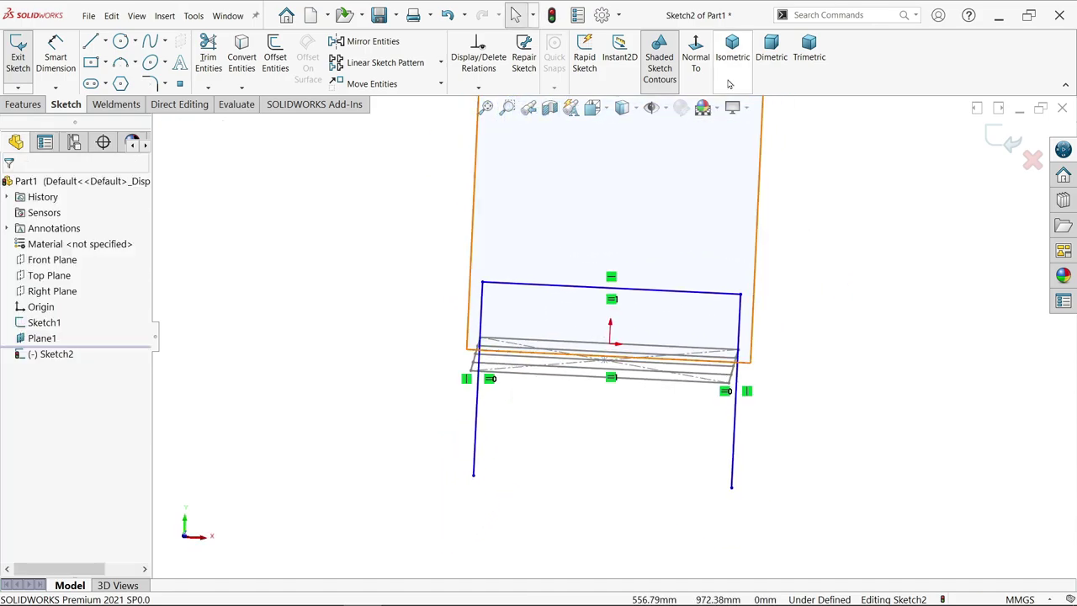
# Step: Fillet both top corners of the headboard outline with a 120 mm radius
pyautogui.click(696, 56)
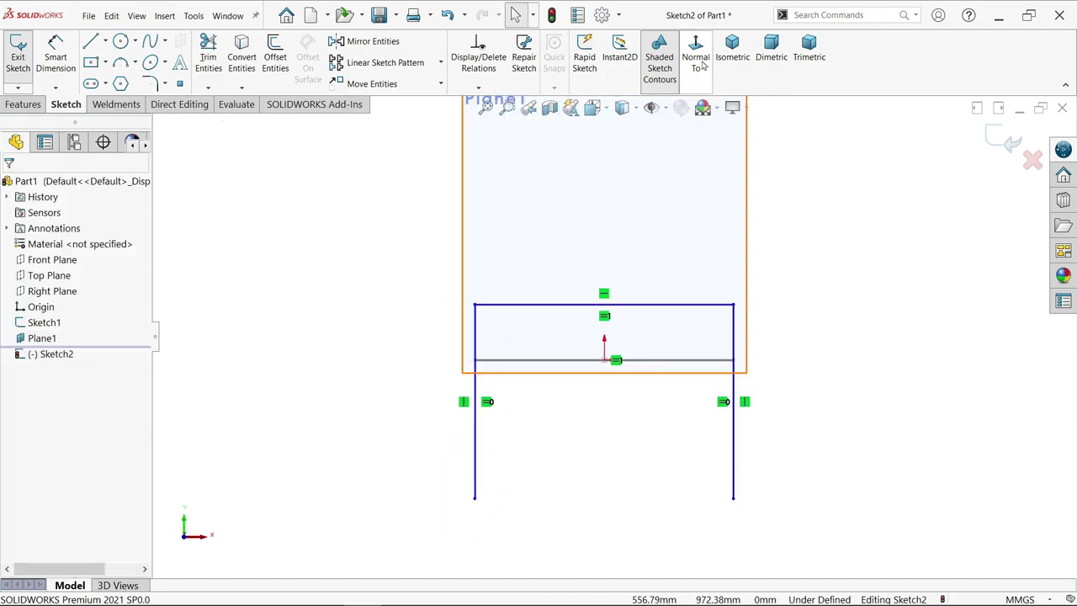
pyautogui.click(149, 83)
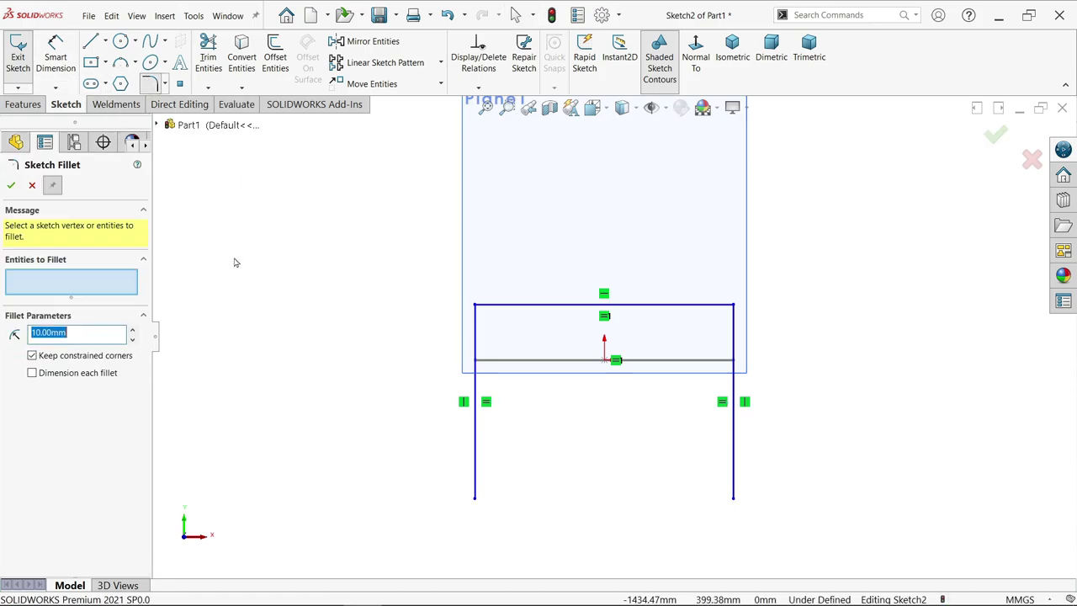
pyautogui.write('120')
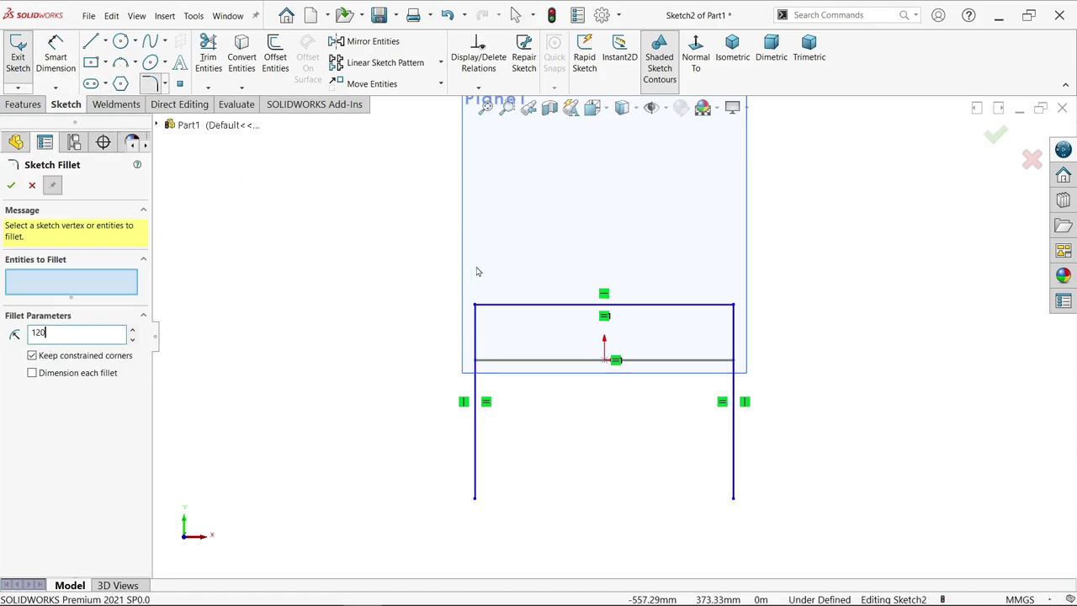
pyautogui.click(734, 306)
pyautogui.click(584, 327)
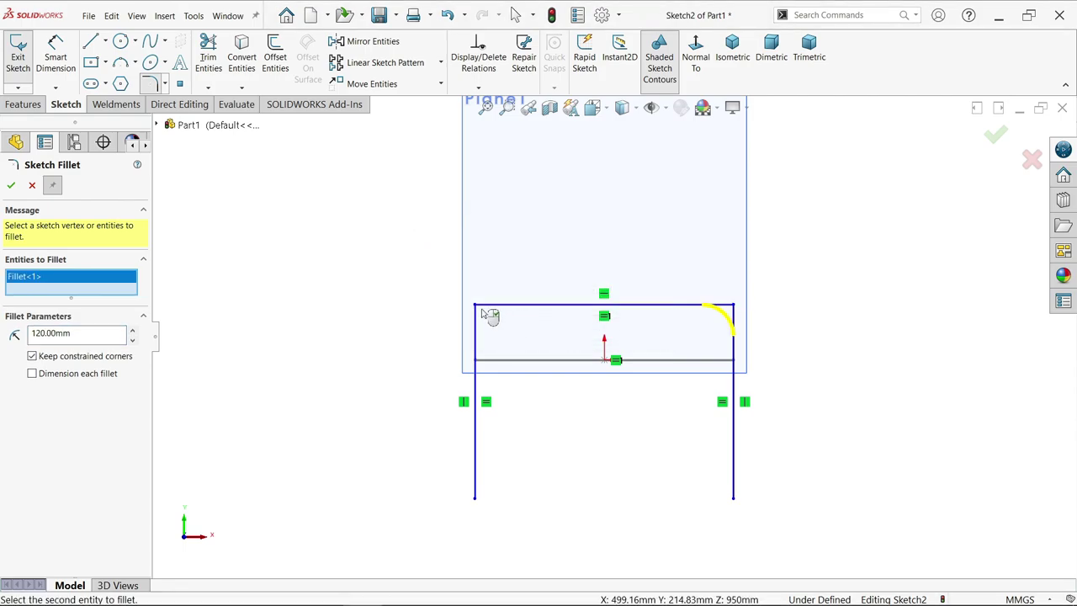
pyautogui.click(477, 306)
pyautogui.click(578, 324)
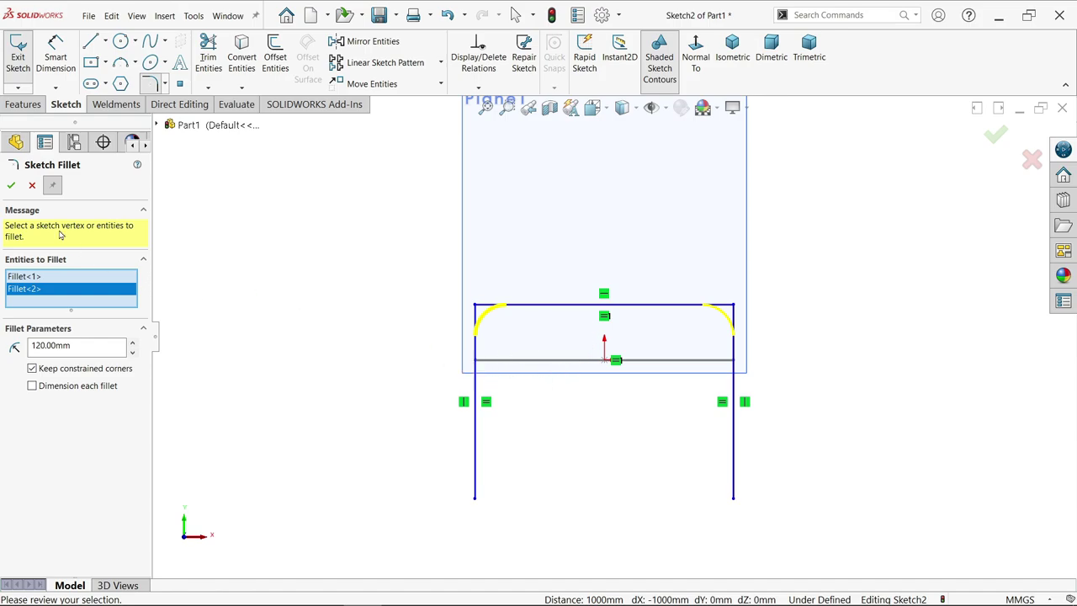
pyautogui.click(11, 186)
pyautogui.click(32, 186)
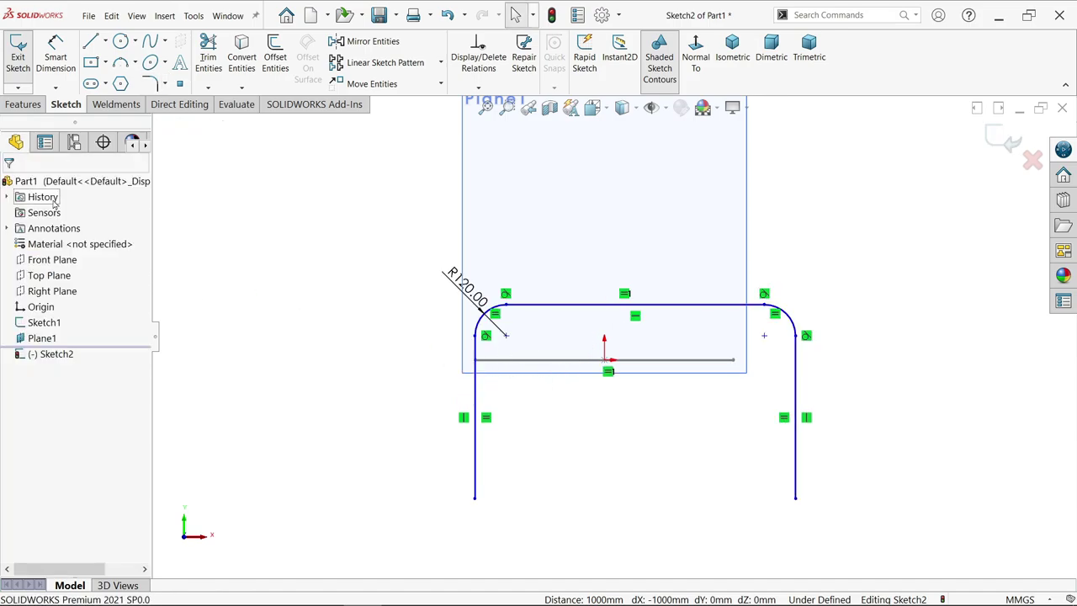
# Step: Dimension the top bar 250 mm from the bed frame's end line
pyautogui.click(56, 67)
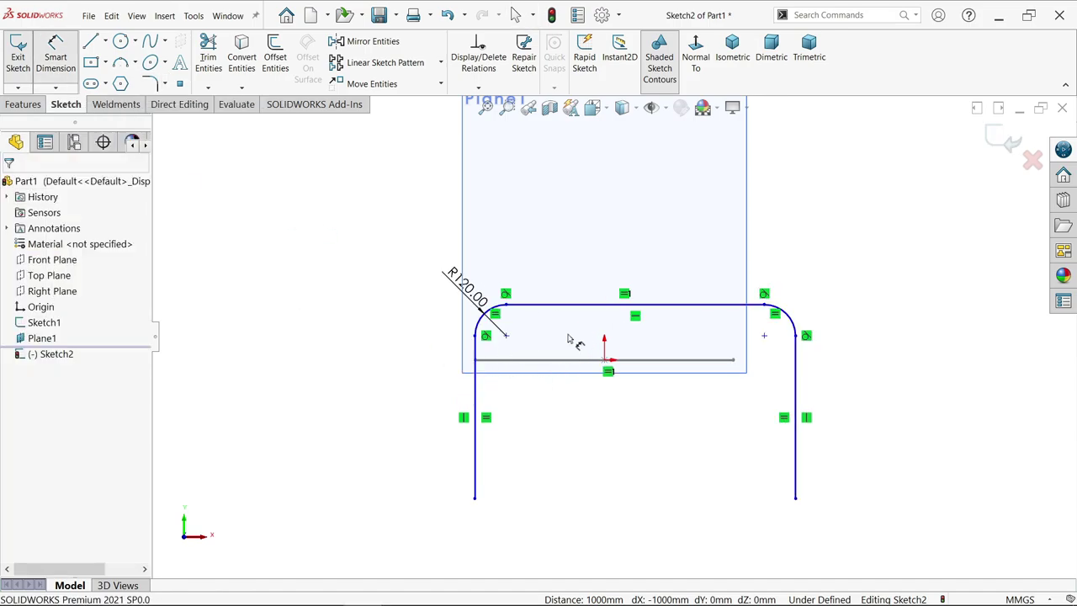
pyautogui.scroll(3, 574, 339)
pyautogui.click(593, 287)
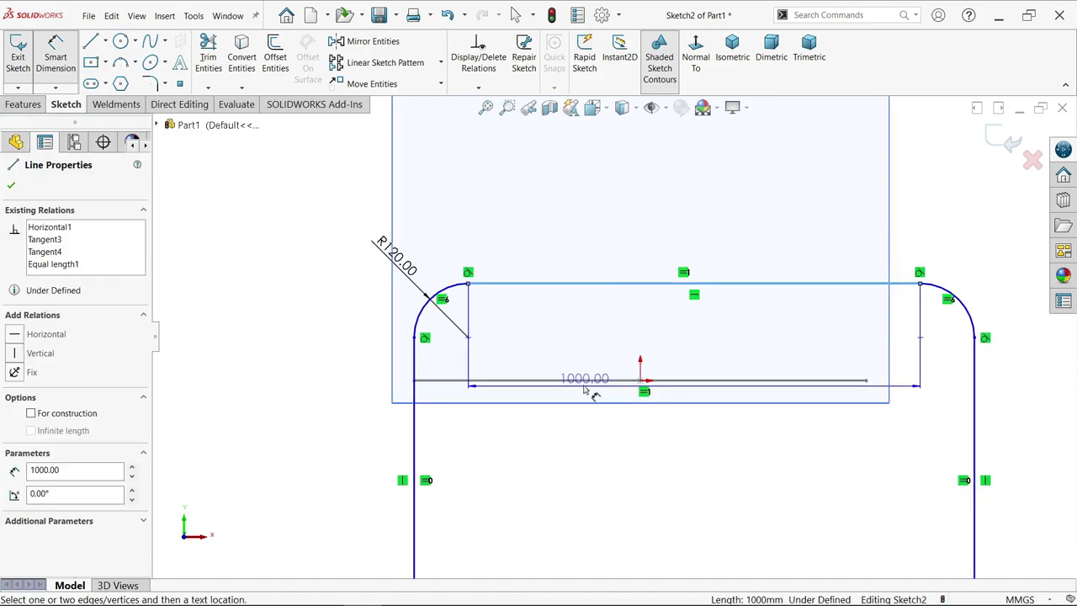
pyautogui.click(587, 380)
pyautogui.click(345, 347)
pyautogui.write('250')
pyautogui.press('Return')
pyautogui.scroll(-3, 505, 416)
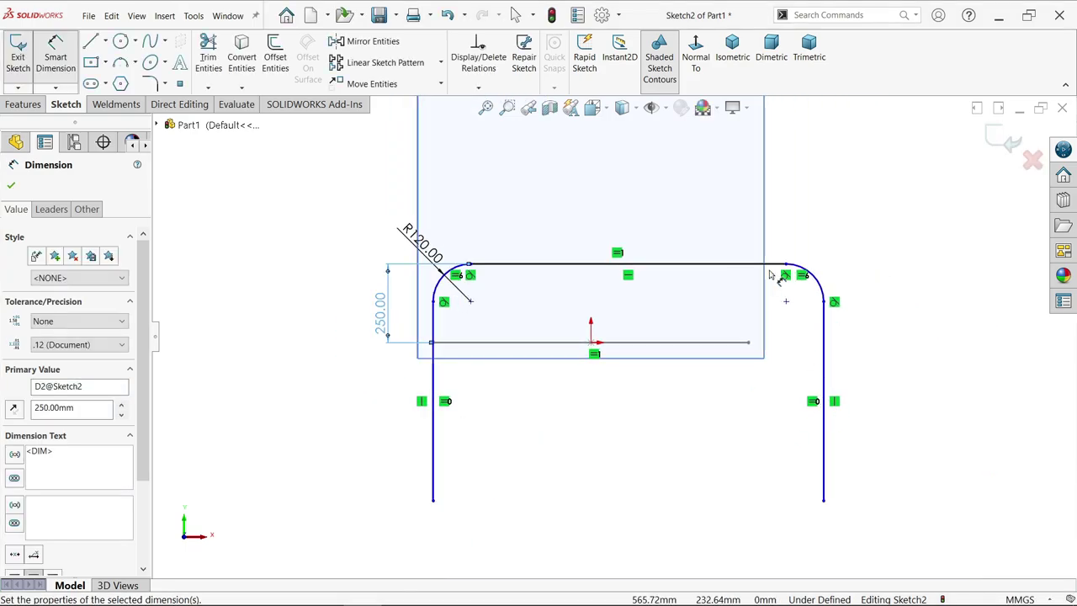
# Step: Set the overall leg height from top bar to leg bottom to 700 mm
pyautogui.click(768, 265)
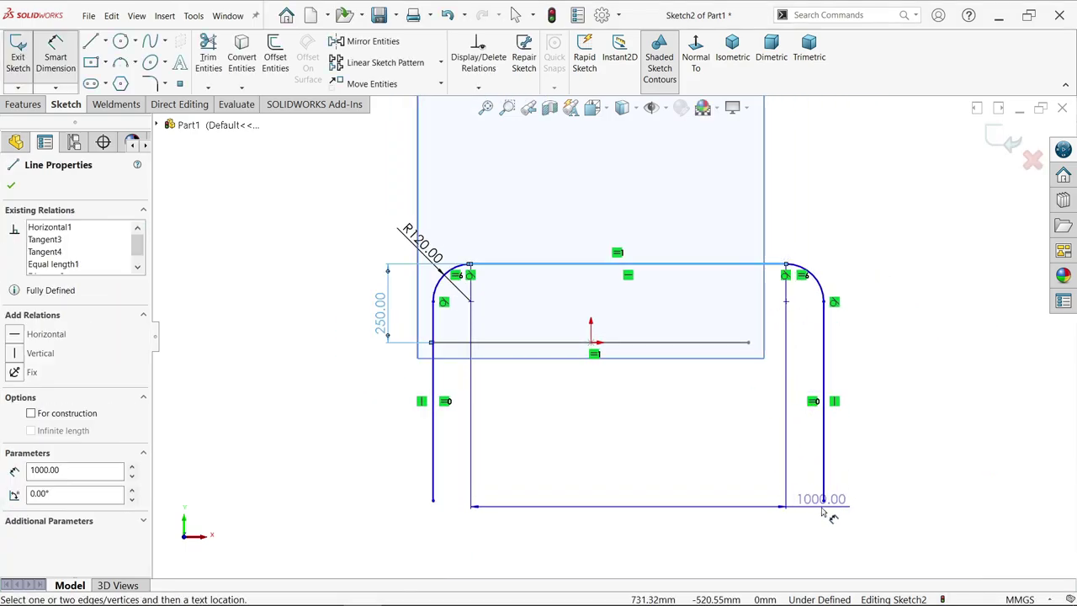
pyautogui.click(824, 500)
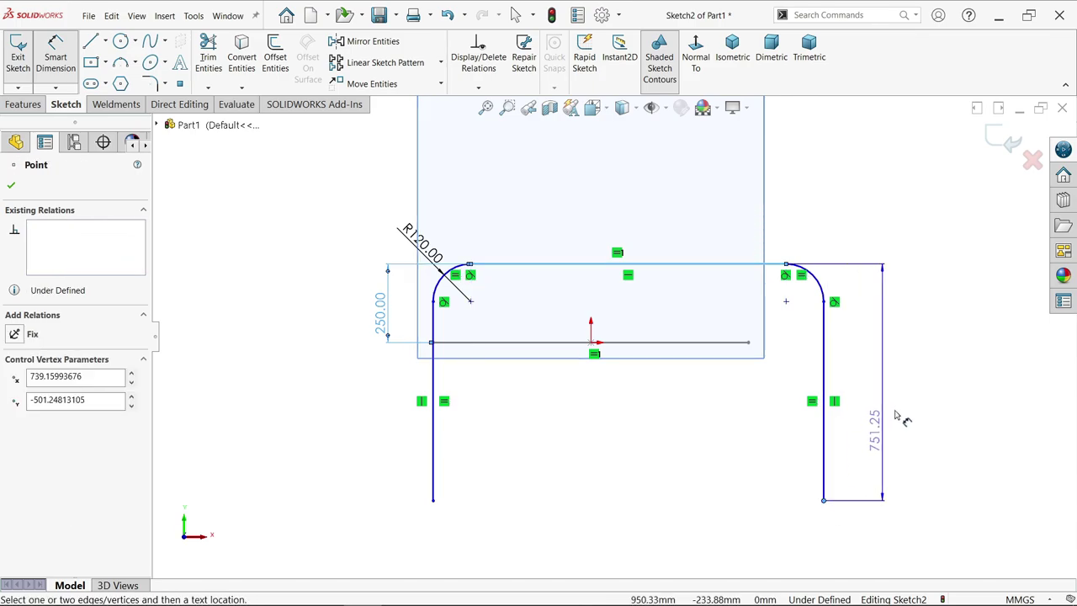
pyautogui.click(913, 407)
pyautogui.write('700')
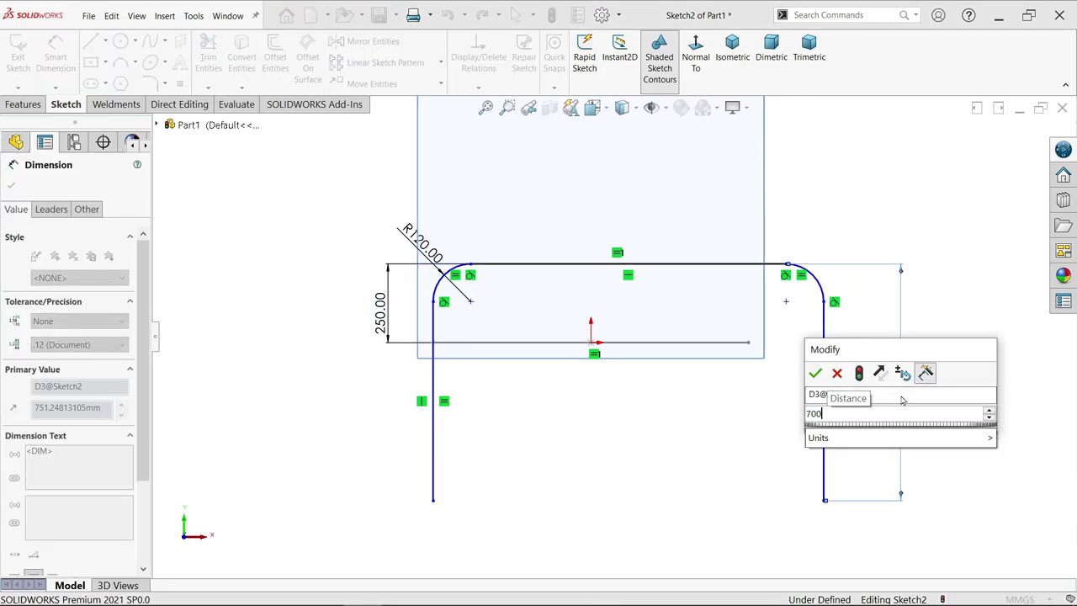
pyautogui.press('Return')
pyautogui.keyDown('ctrl'); pyautogui.moveTo(808, 427); pyautogui.dragTo(693, 474, button='middle'); pyautogui.keyUp('ctrl')
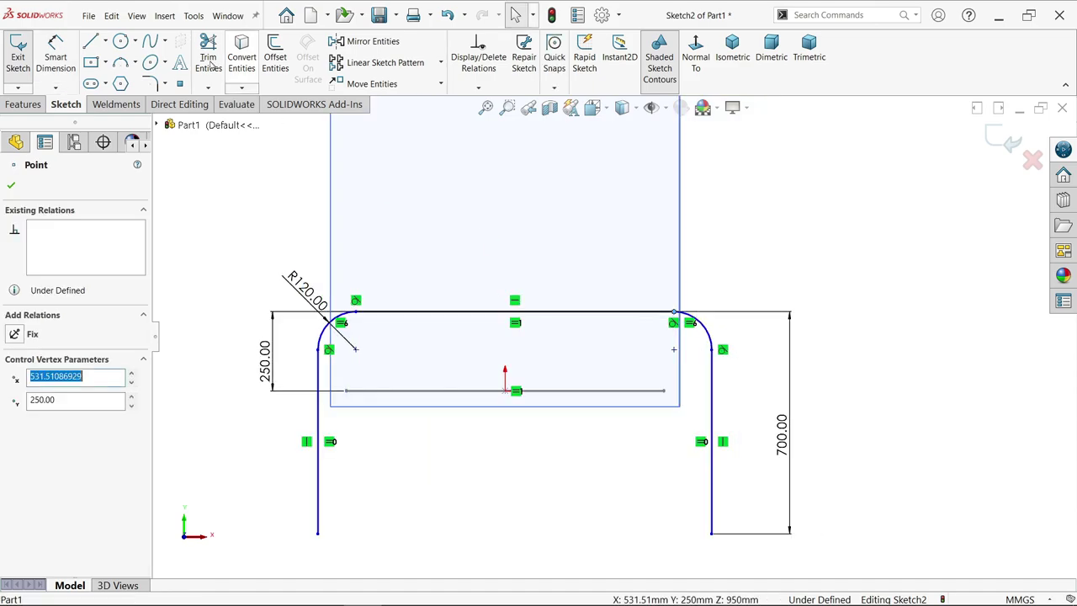
# Step: Draw a horizontal crossbar between the two headboard legs
pyautogui.click(91, 41)
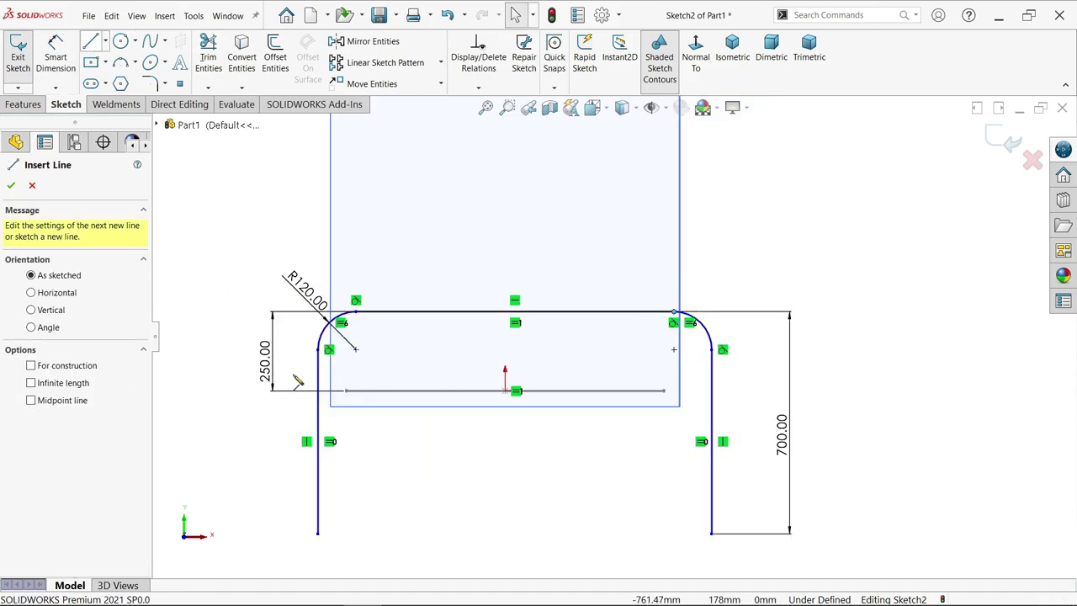
pyautogui.click(320, 481)
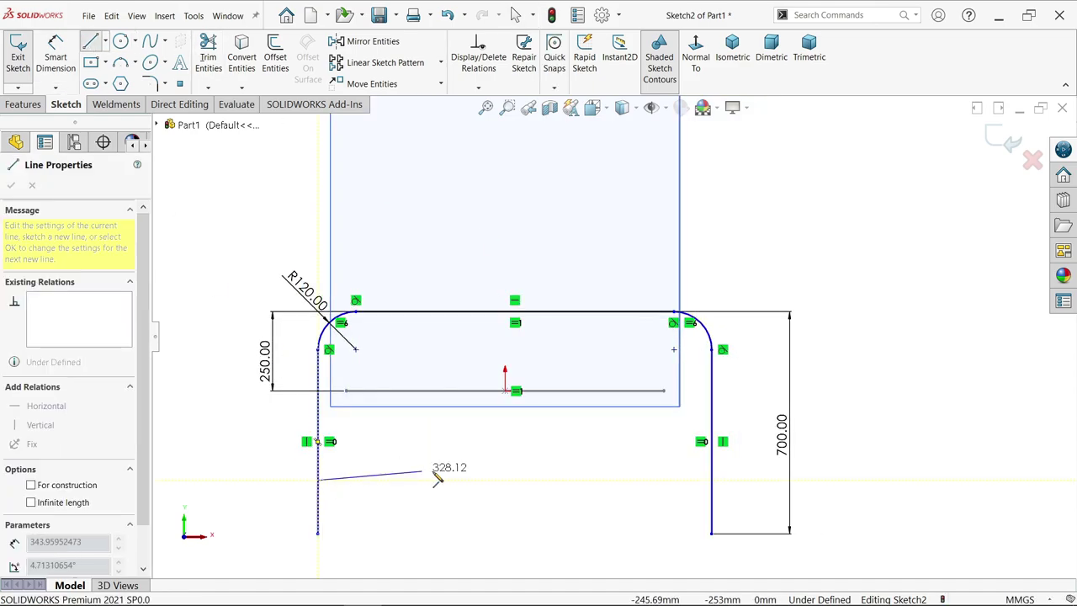
pyautogui.click(714, 482)
pyautogui.rightClick(724, 354)
pyautogui.click(775, 418)
pyautogui.press('Escape')
pyautogui.scroll(-2, 612, 334)
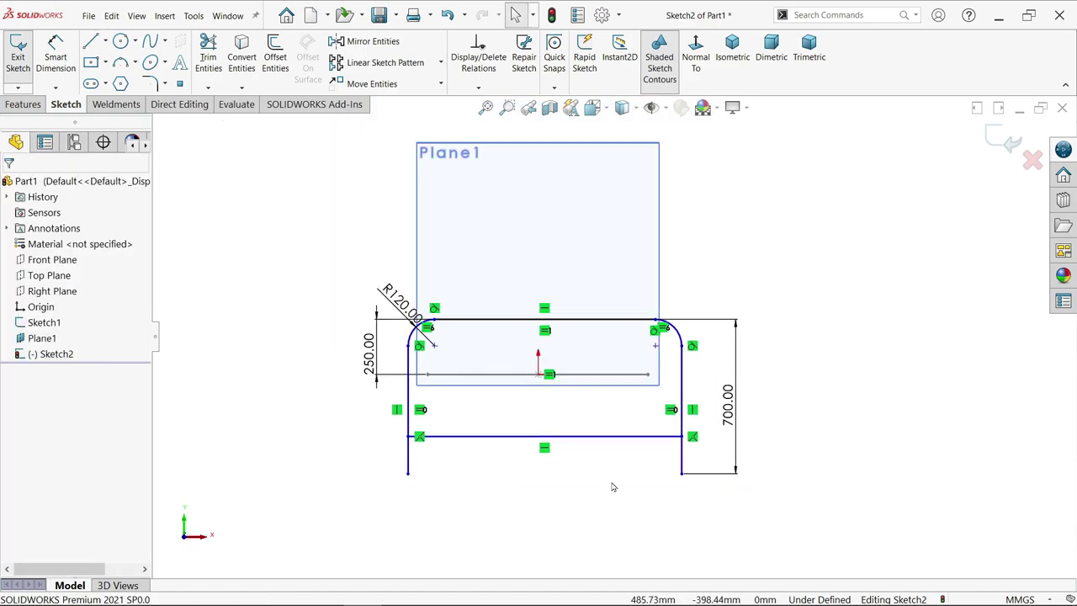
pyautogui.scroll(2, 589, 496)
# Step: Dimension the crossbar 150 mm above the bottom of the legs
pyautogui.click(56, 55)
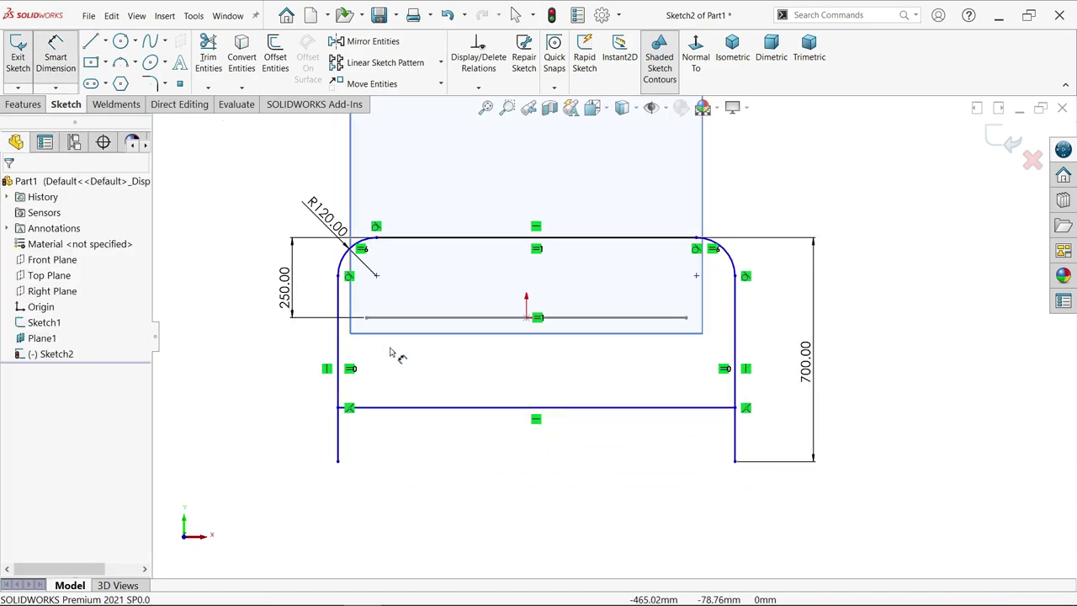
pyautogui.click(401, 410)
pyautogui.click(337, 460)
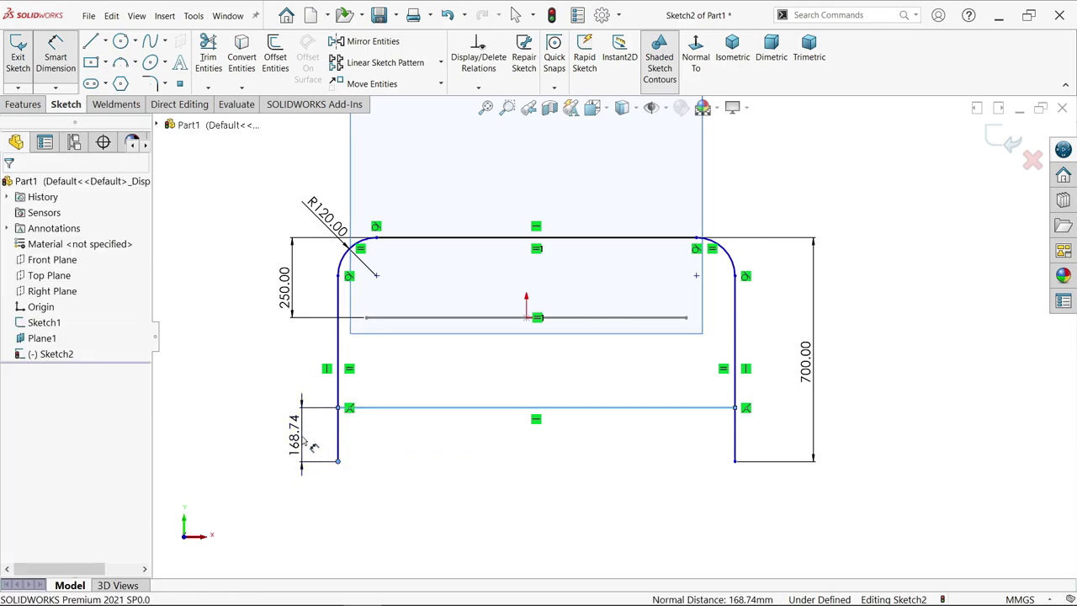
pyautogui.click(312, 446)
pyautogui.write('150')
pyautogui.press('Return')
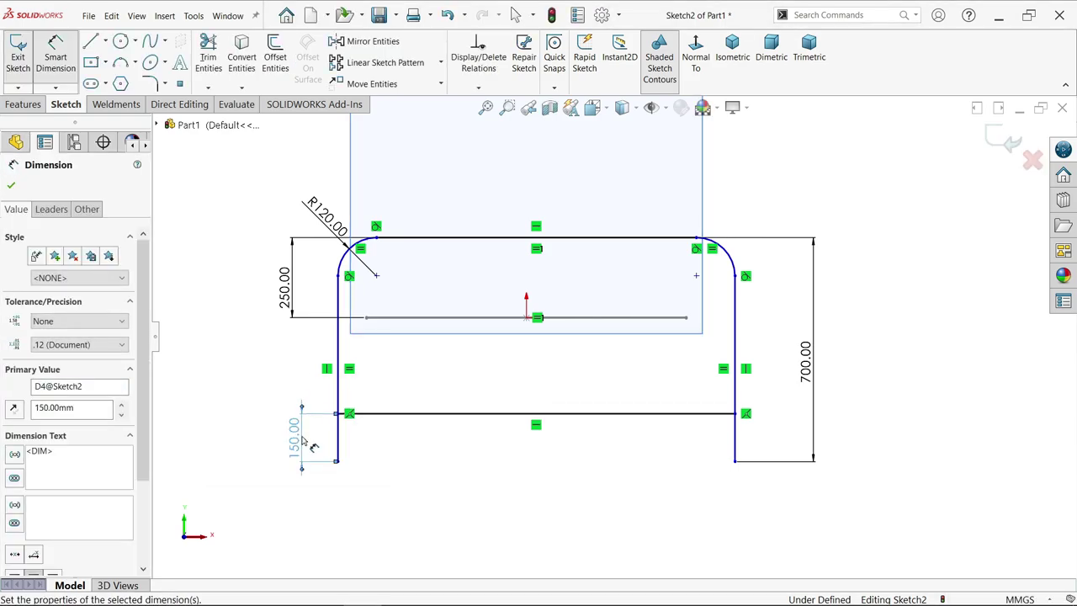
pyautogui.click(11, 184)
# Step: Set the spacing between the headboard legs to 1000 mm
pyautogui.press('d')
pyautogui.keyDown('ctrl'); pyautogui.moveTo(353, 360); pyautogui.dragTo(413, 368, button='middle'); pyautogui.keyUp('ctrl')
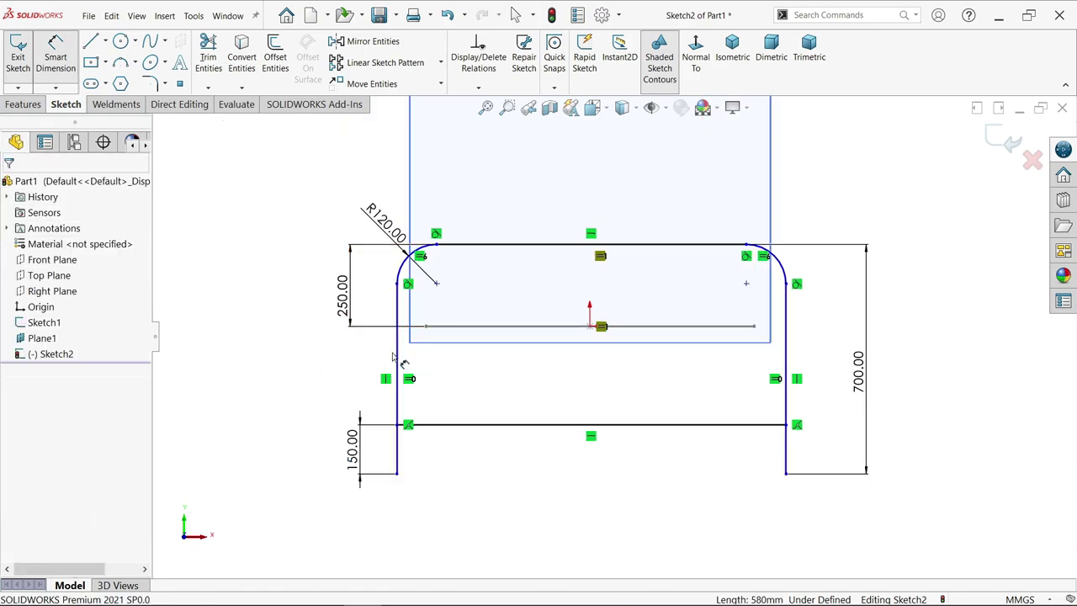
pyautogui.click(396, 359)
pyautogui.click(782, 375)
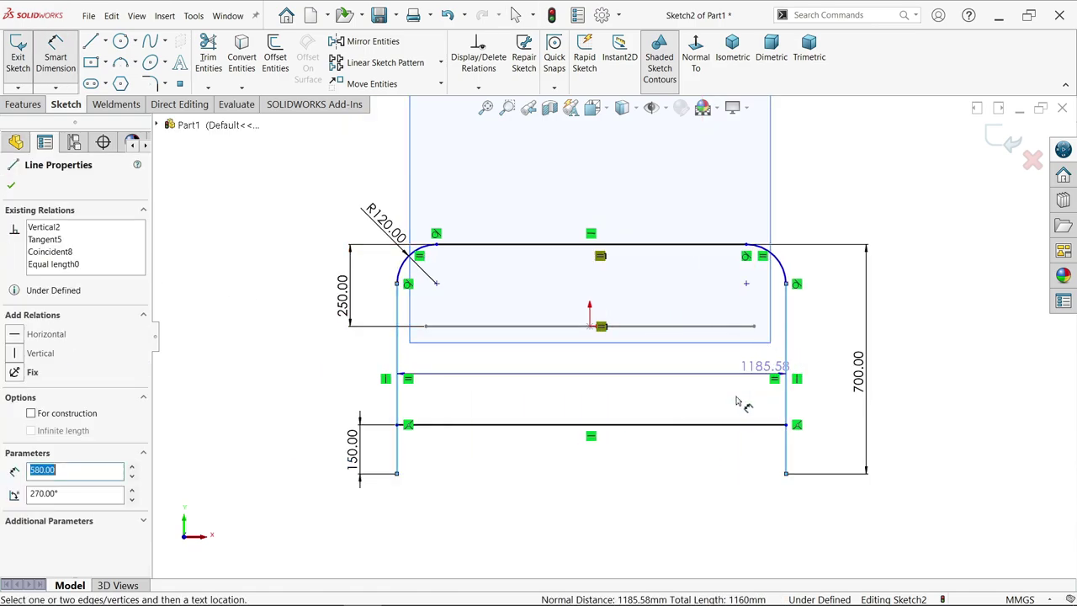
pyautogui.click(603, 497)
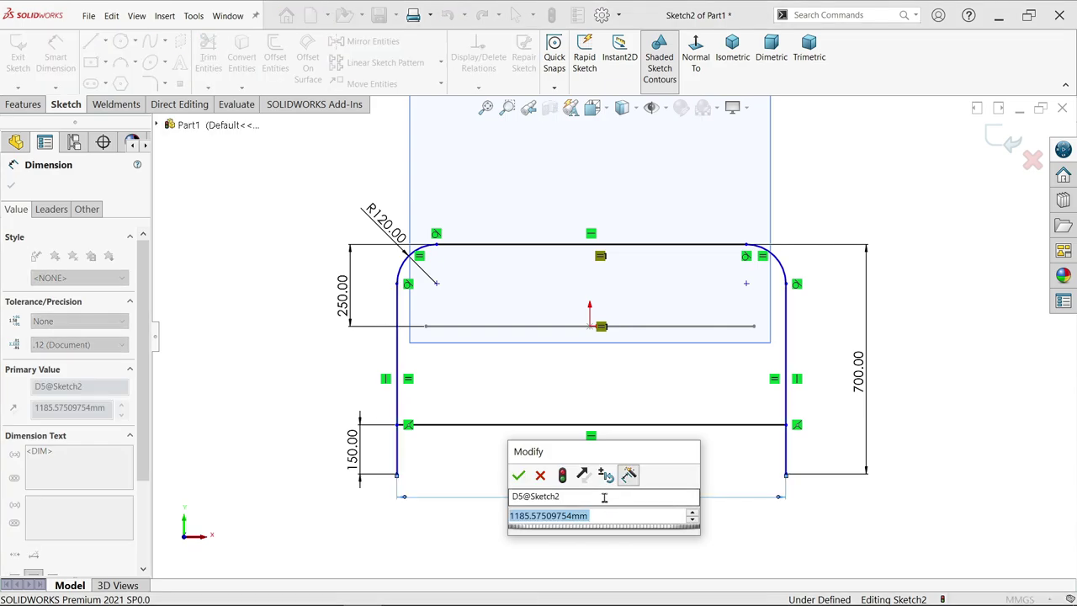
pyautogui.write('1000')
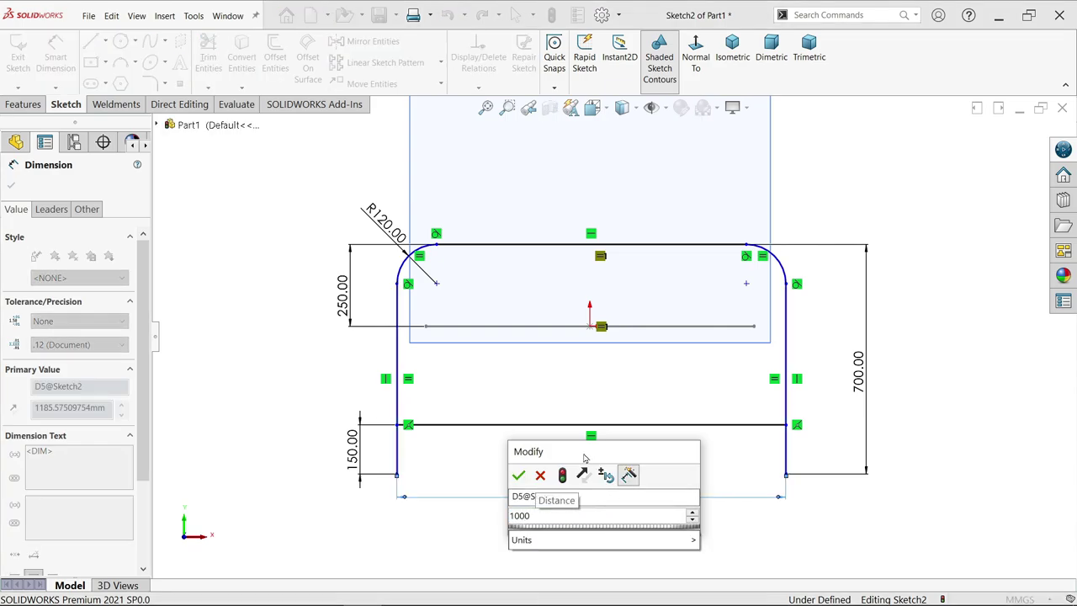
pyautogui.click(520, 476)
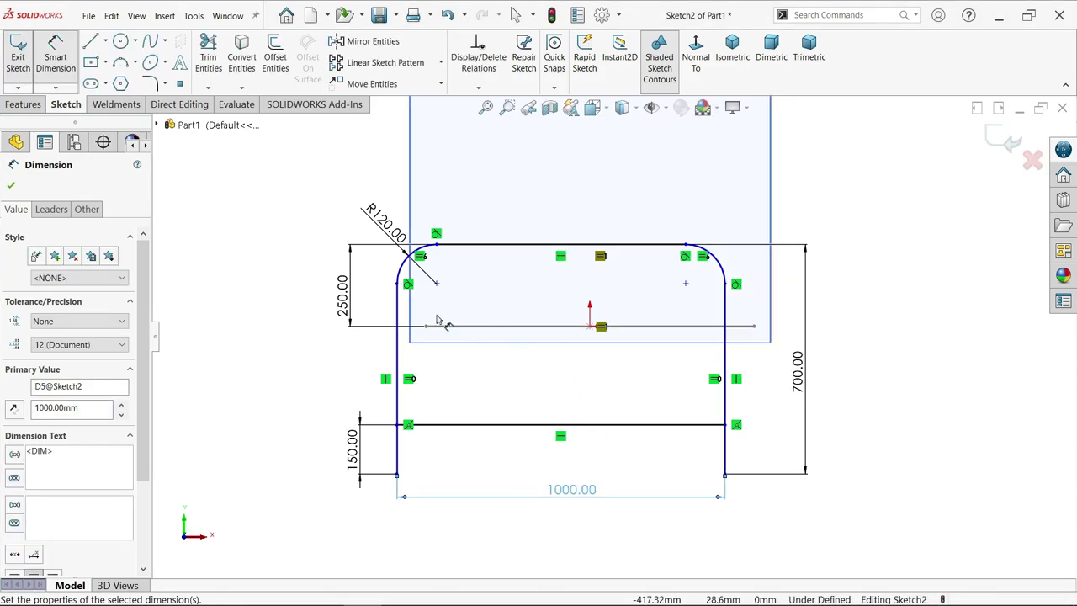
pyautogui.click(9, 189)
# Step: Make the right leg coincident with the bed frame's corner point, fully defining Sketch2
pyautogui.scroll(-1, 720, 310)
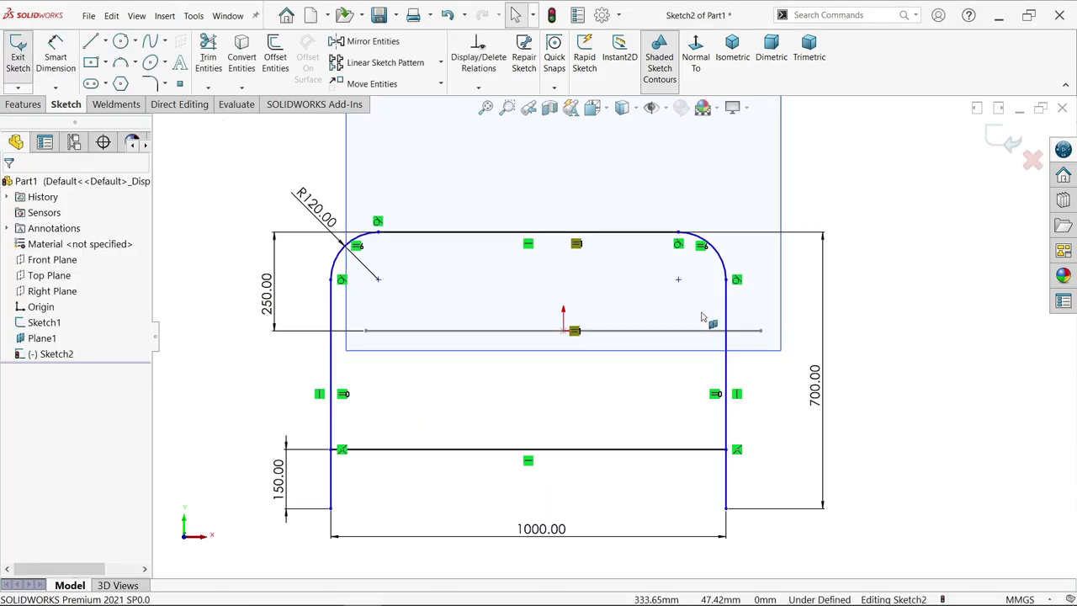
pyautogui.moveTo(757, 339)
pyautogui.mouseDown(button='middle')
pyautogui.moveTo(846, 260)
pyautogui.moveTo(827, 303)
pyautogui.moveTo(626, 439)
pyautogui.mouseUp(button='middle')
pyautogui.scroll(-2, 626, 439)
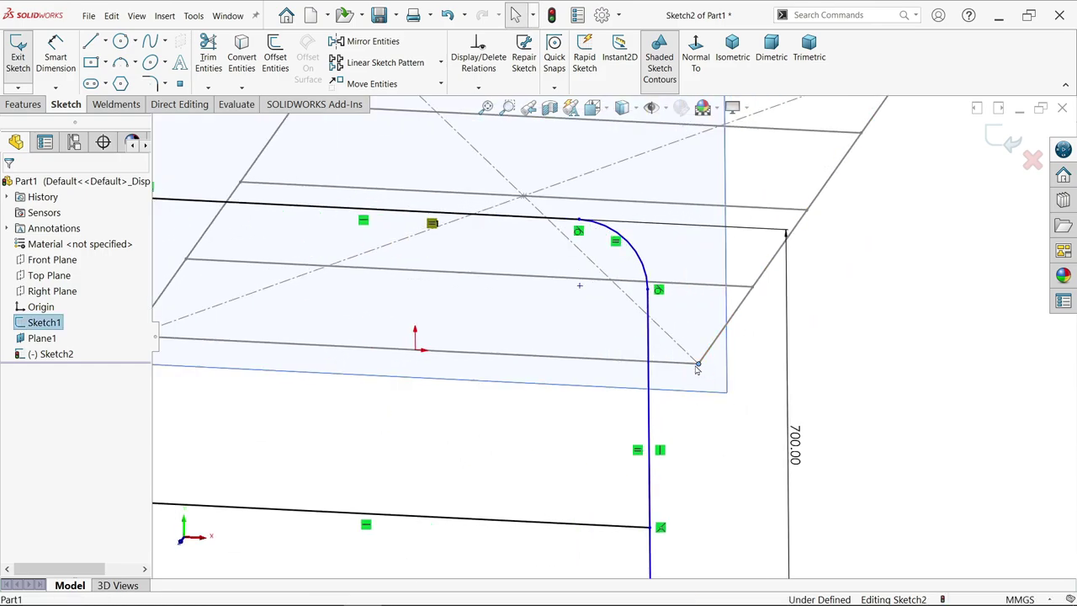
pyautogui.click(650, 377)
pyautogui.keyDown('ctrl'); pyautogui.click(698, 362); pyautogui.keyUp('ctrl')
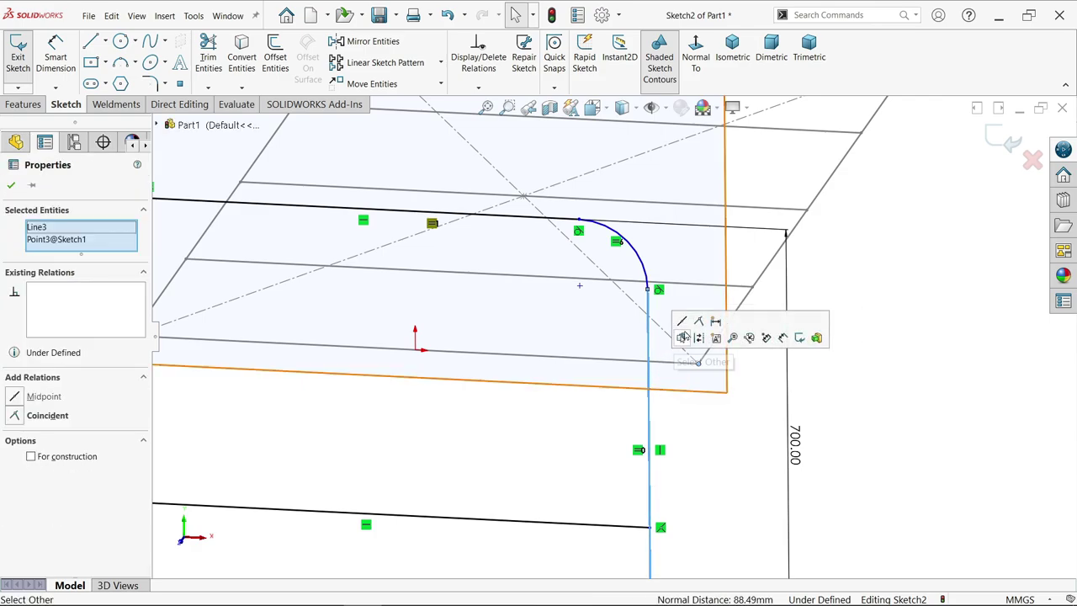
pyautogui.click(700, 323)
pyautogui.press('Escape')
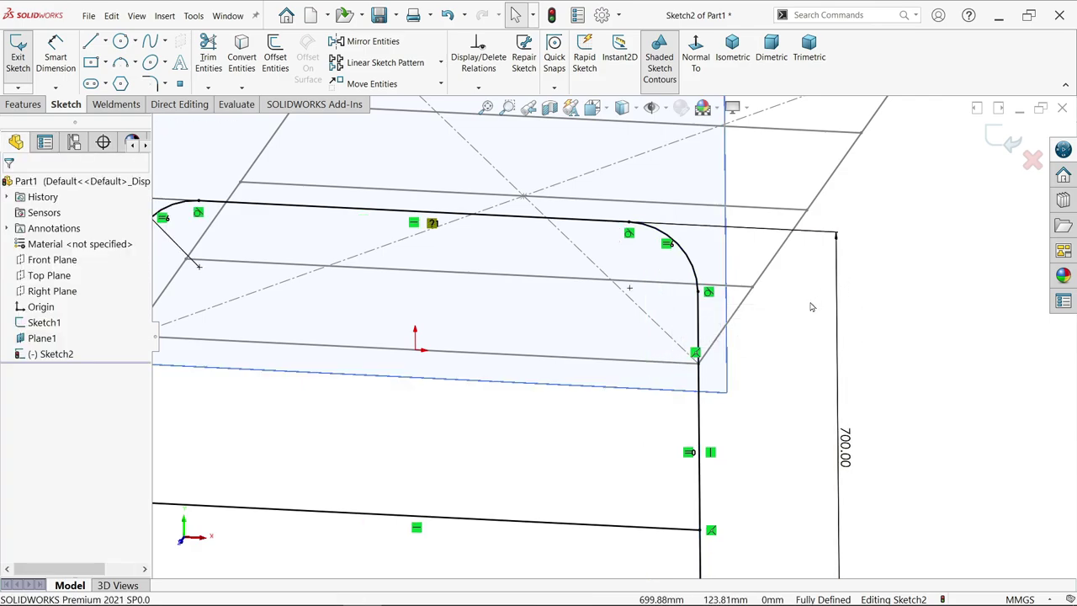
# Step: Inspect the relation on the bed frame's back edge
pyautogui.scroll(4, 691, 355)
pyautogui.scroll(-2, 454, 345)
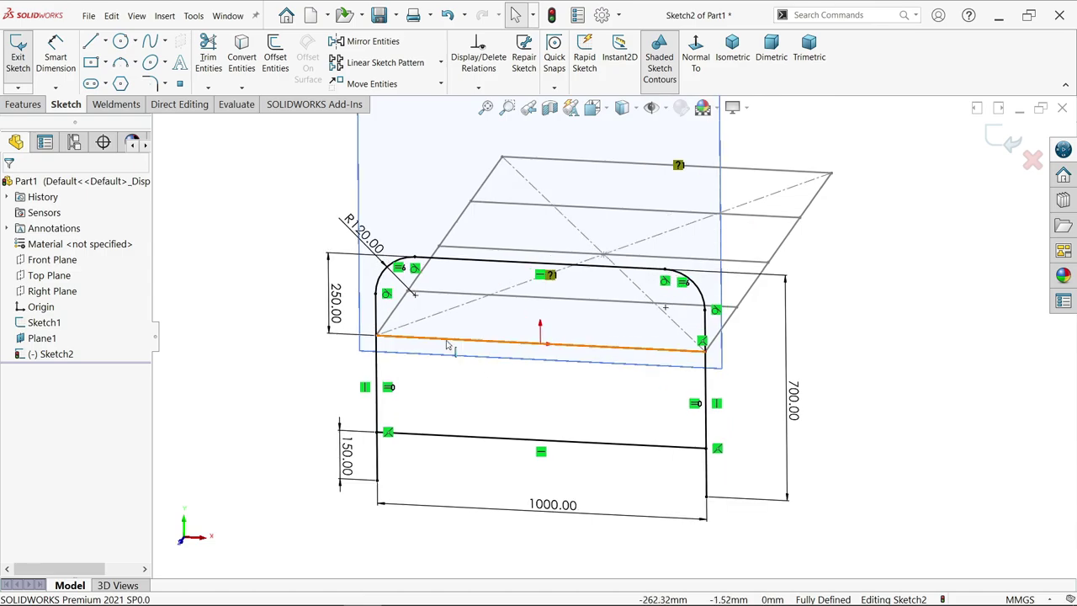
pyautogui.click(680, 167)
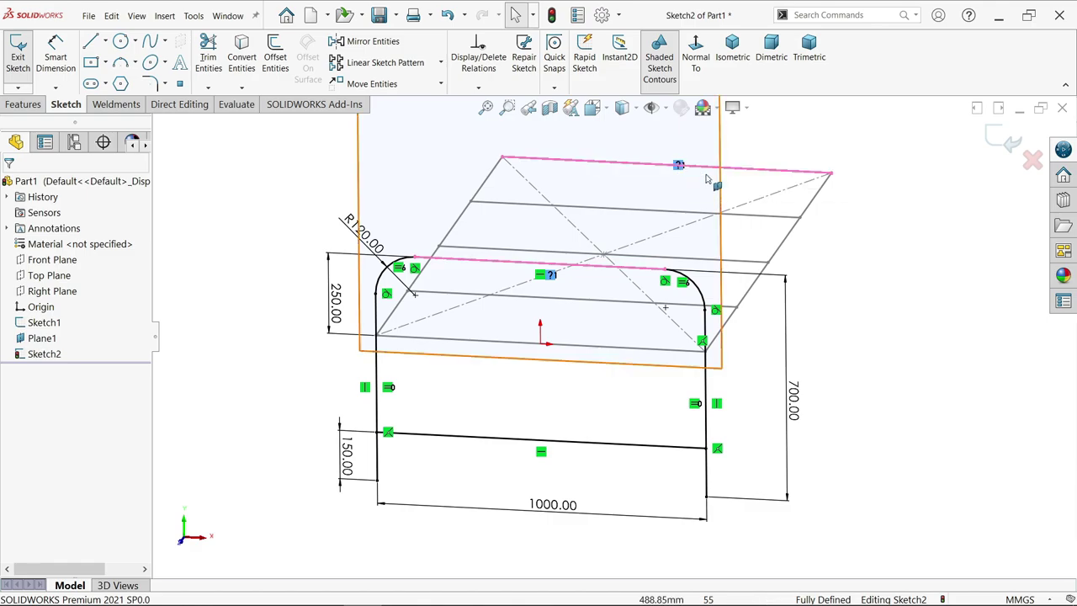
pyautogui.click(878, 180)
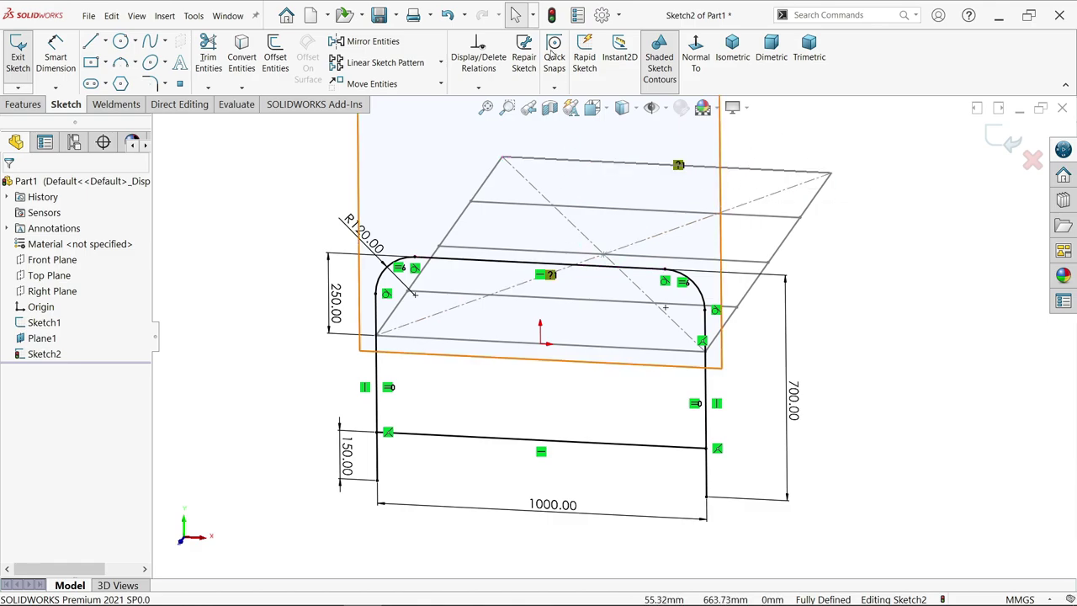
# Step: Rebuild to leave the headboard sketch and hide Plane1
pyautogui.click(551, 14)
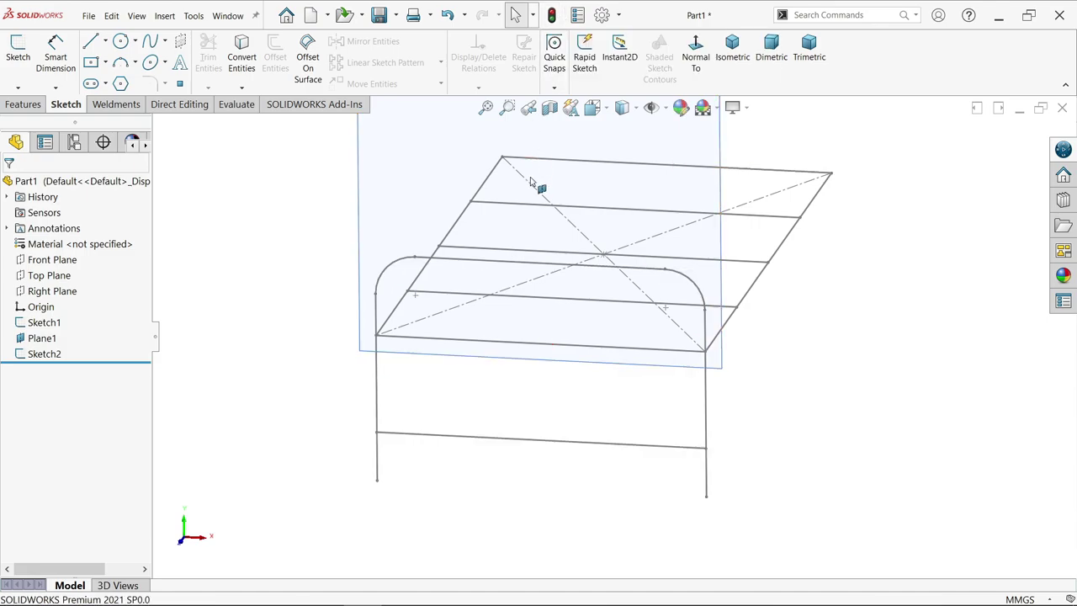
pyautogui.scroll(2, 533, 236)
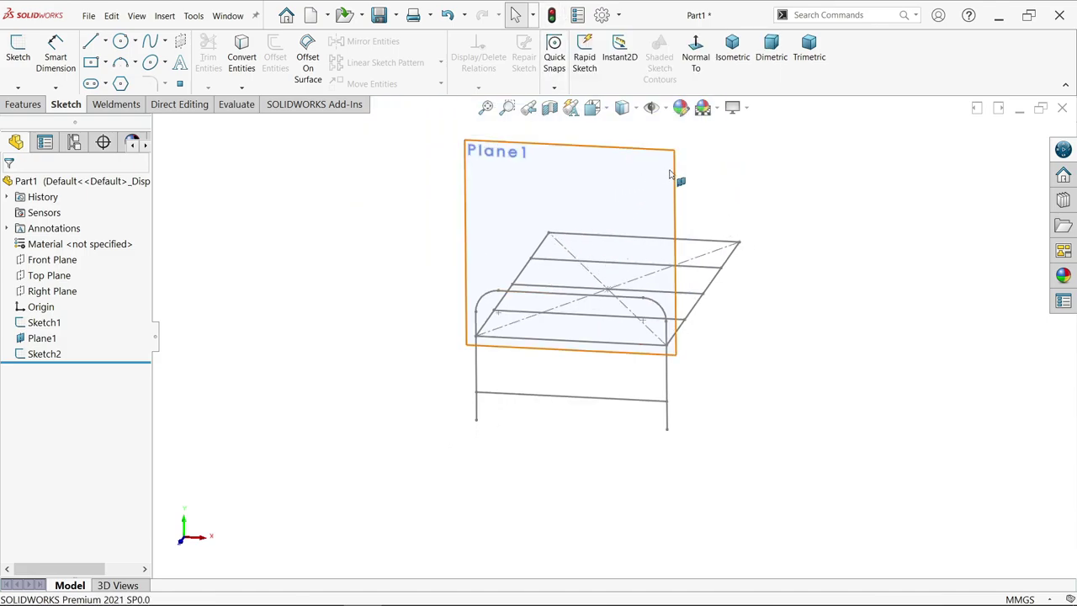
pyautogui.click(675, 175)
pyautogui.click(741, 137)
pyautogui.moveTo(741, 137); pyautogui.dragTo(619, 317, button='middle')
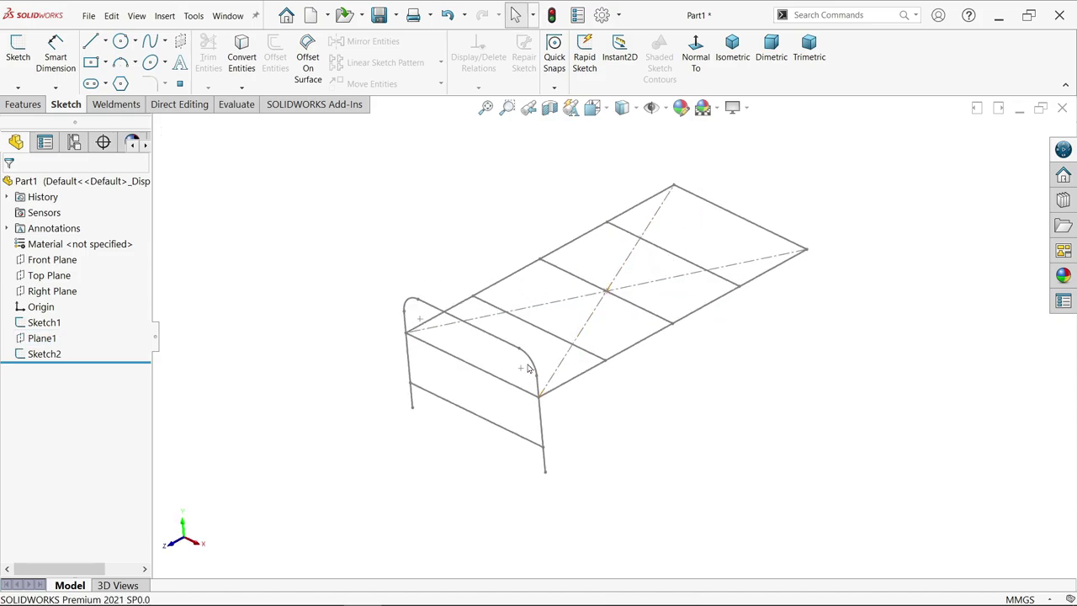
# Step: Create Plane2 parallel to Front Plane through the frame's far end line and sketch on it
pyautogui.click(23, 105)
pyautogui.click(569, 86)
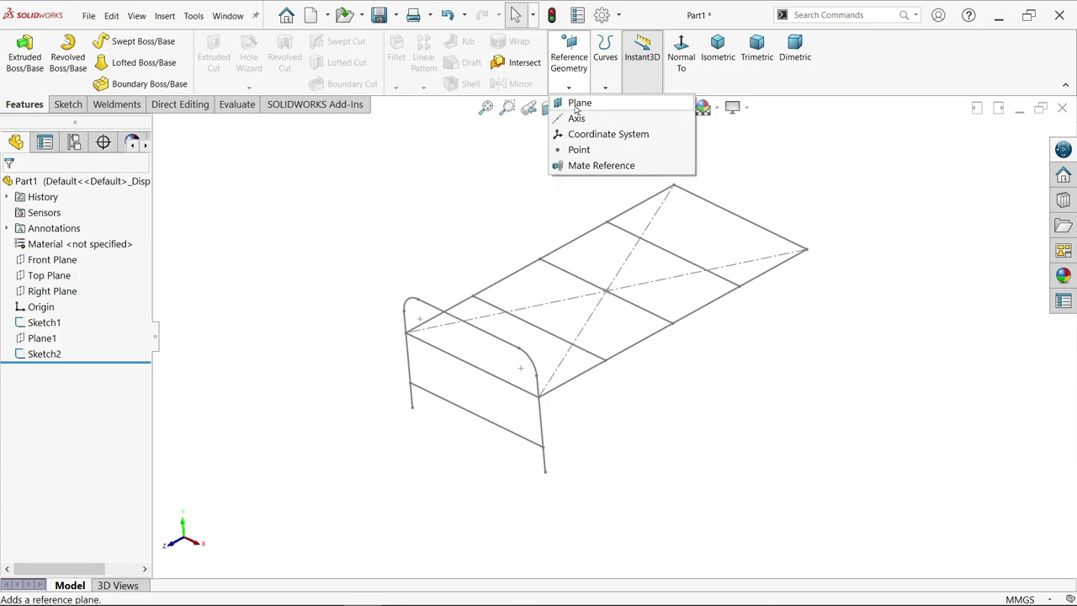
pyautogui.click(579, 103)
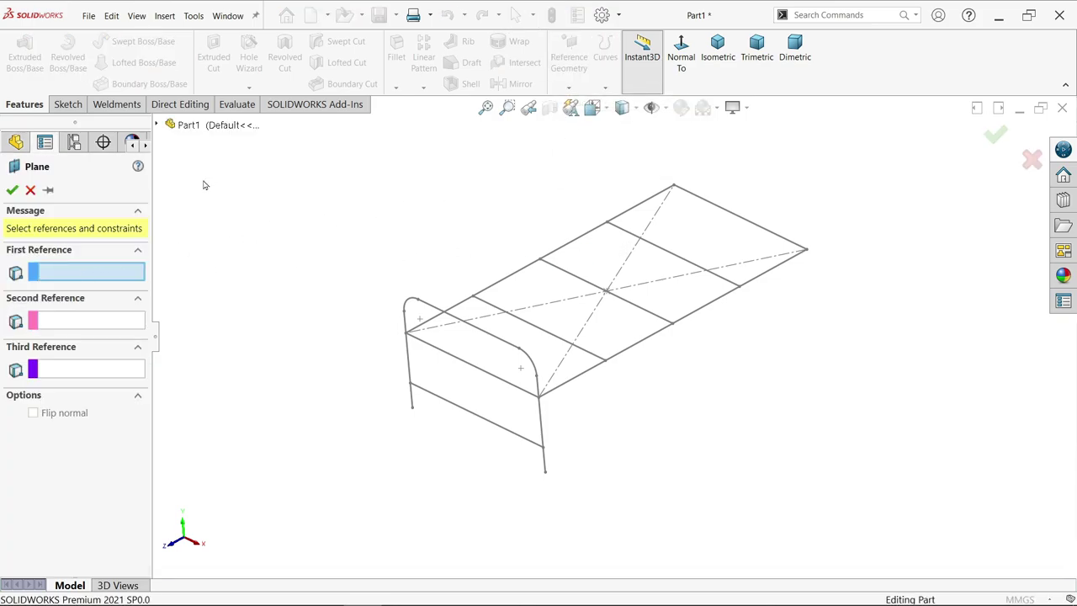
pyautogui.click(156, 124)
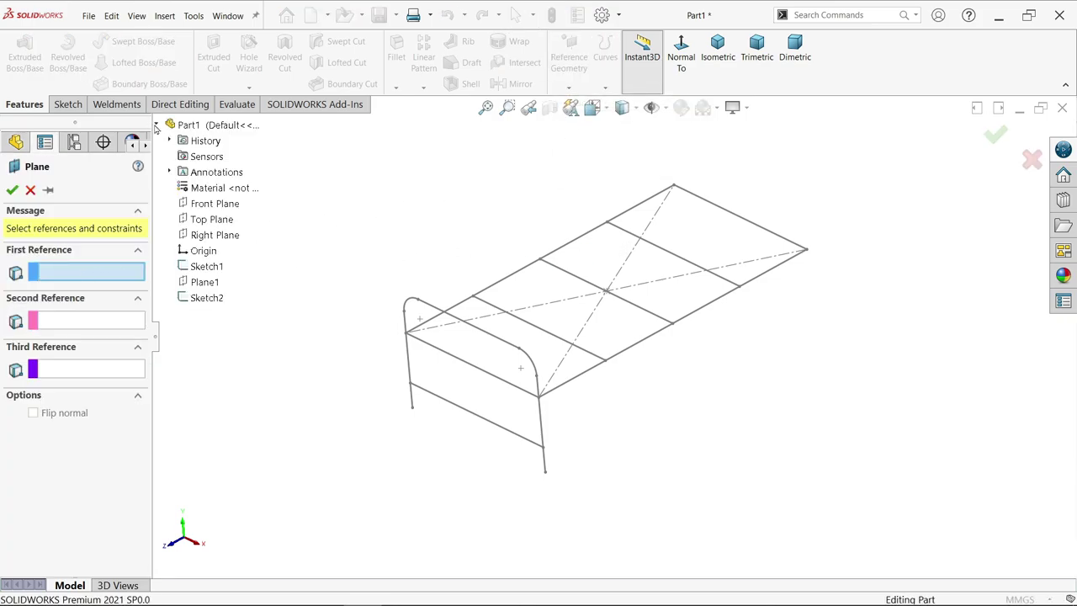
pyautogui.click(222, 205)
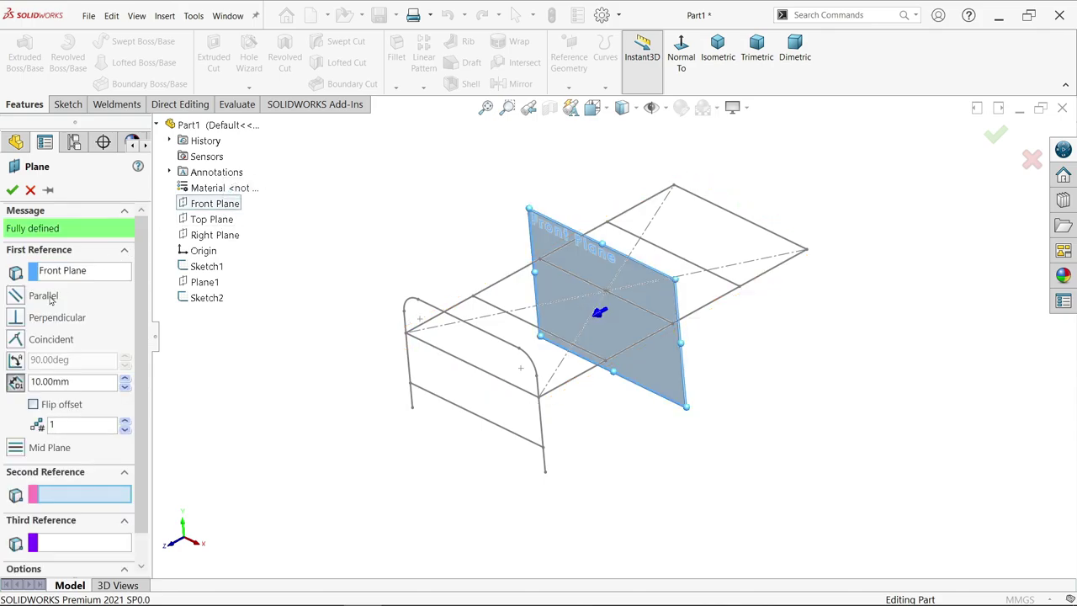
pyautogui.click(776, 241)
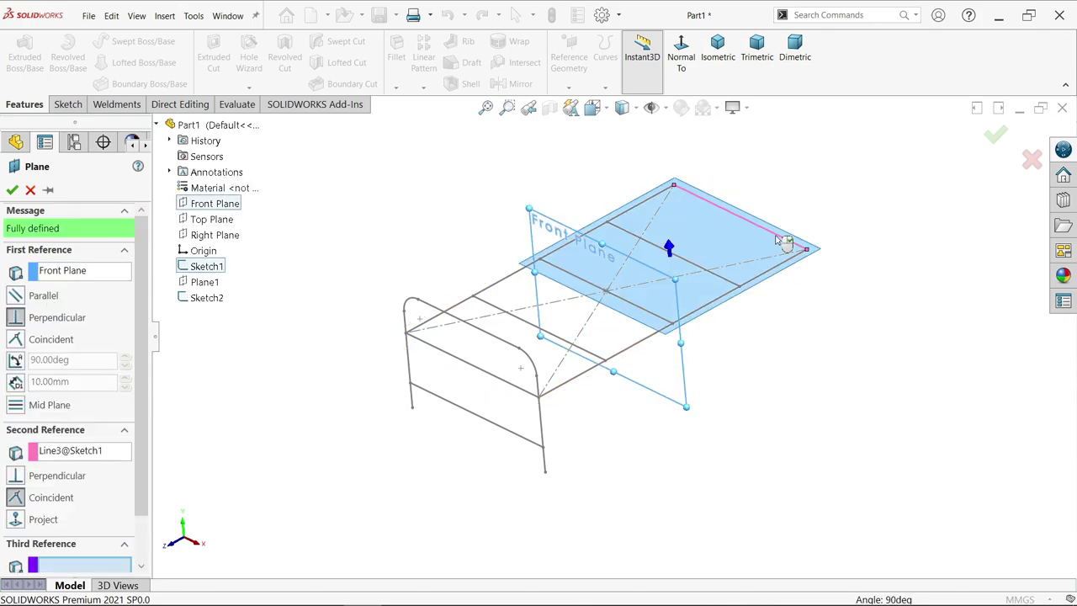
pyautogui.click(15, 295)
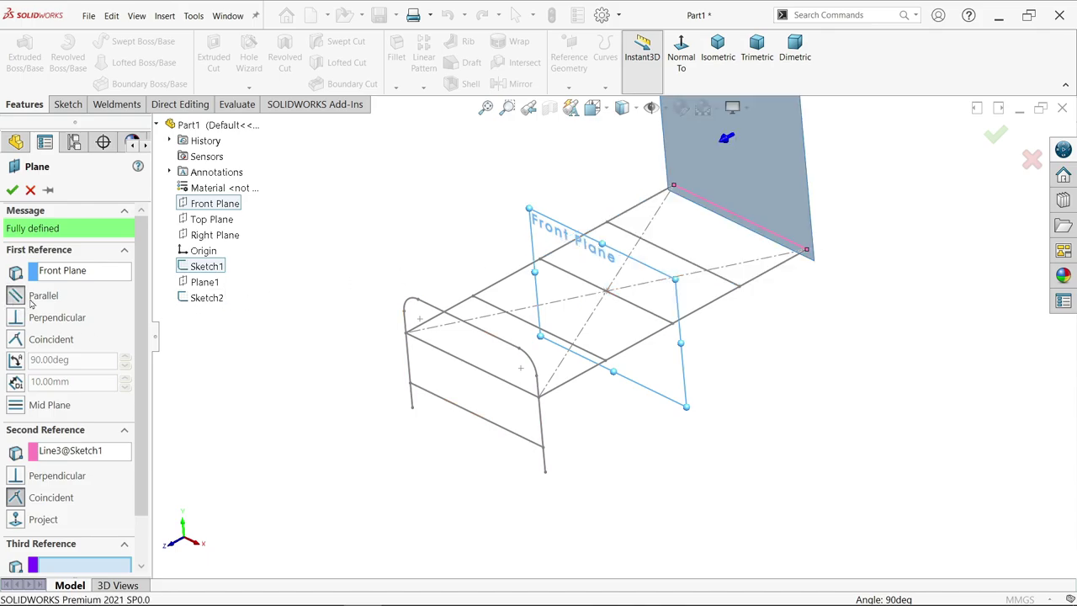
pyautogui.click(12, 190)
pyautogui.click(68, 104)
pyautogui.click(21, 52)
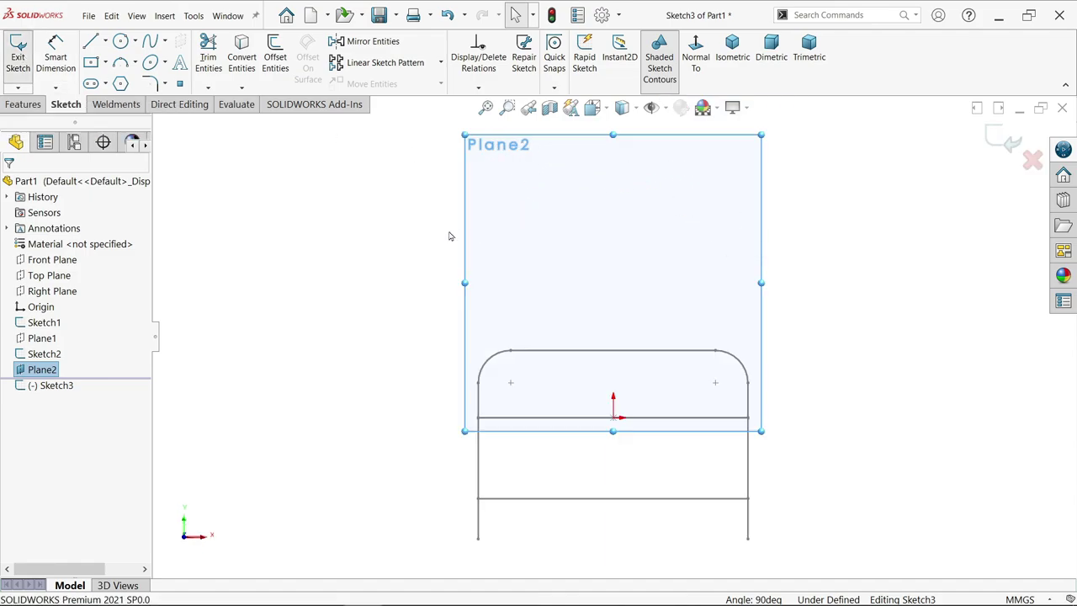
# Step: Select all lines and bend arcs of the existing headboard outline
pyautogui.scroll(-1, 762, 372)
pyautogui.moveTo(797, 325); pyautogui.dragTo(471, 530)
pyautogui.scroll(-1, 688, 422)
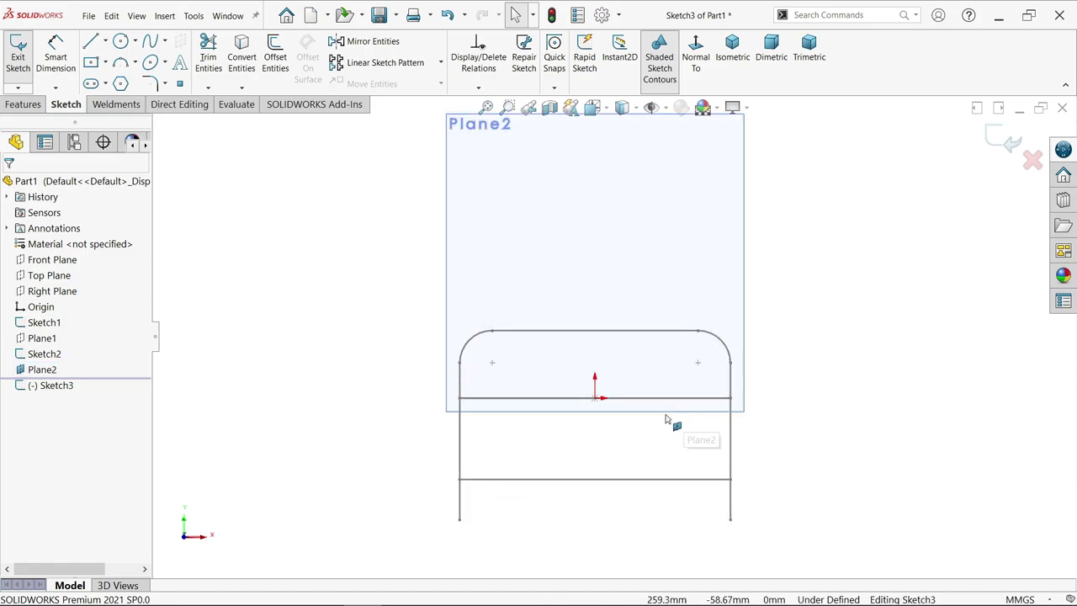
pyautogui.click(675, 398)
pyautogui.keyDown('ctrl'); pyautogui.click(674, 331); pyautogui.keyUp('ctrl')
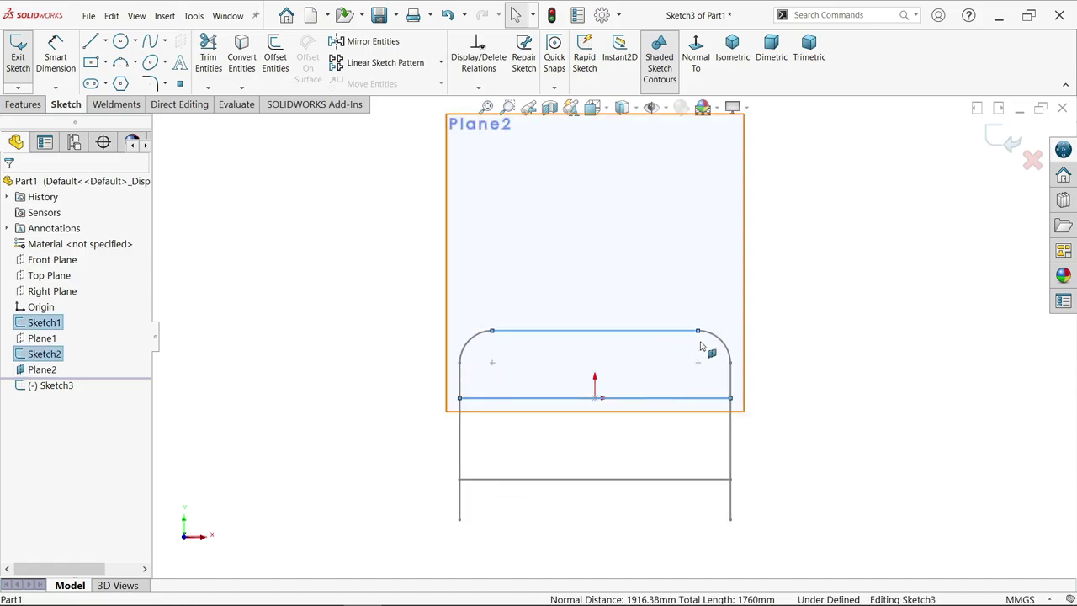
pyautogui.keyDown('ctrl'); pyautogui.click(723, 345); pyautogui.keyUp('ctrl')
pyautogui.keyDown('ctrl'); pyautogui.click(730, 413); pyautogui.keyUp('ctrl')
pyautogui.keyDown('ctrl'); pyautogui.click(459, 443); pyautogui.keyUp('ctrl')
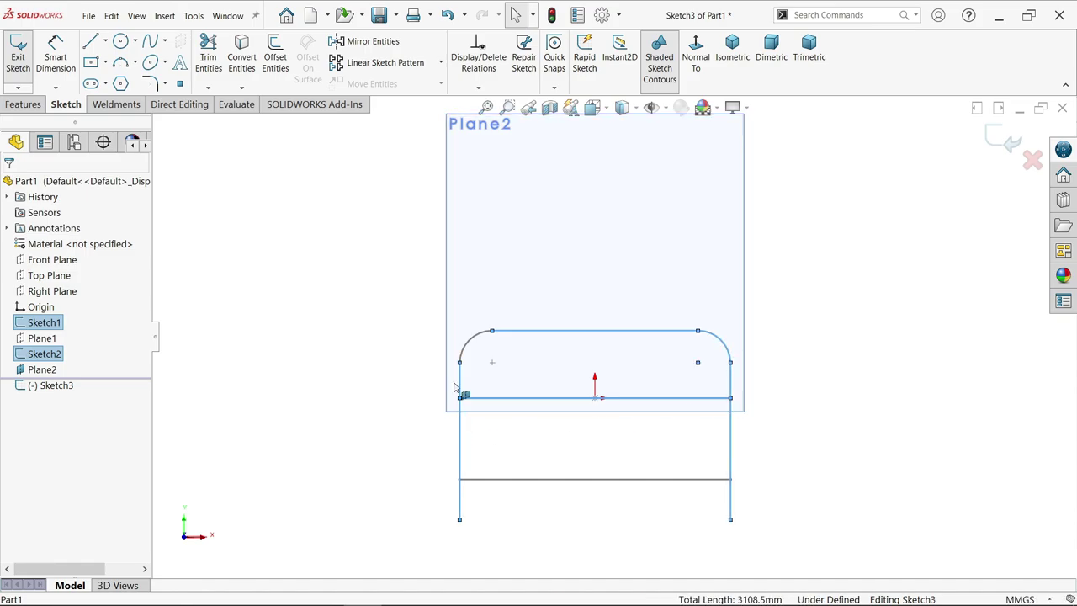
pyautogui.keyDown('ctrl'); pyautogui.click(470, 340); pyautogui.keyUp('ctrl')
pyautogui.keyDown('ctrl'); pyautogui.click(500, 479); pyautogui.keyUp('ctrl')
# Step: Convert the selected outline onto Plane2 with Convert Entities and exit Sketch3
pyautogui.scroll(4, 791, 303)
pyautogui.moveTo(795, 304); pyautogui.dragTo(736, 378, button='middle')
pyautogui.moveTo(668, 373); pyautogui.dragTo(640, 370, button='middle')
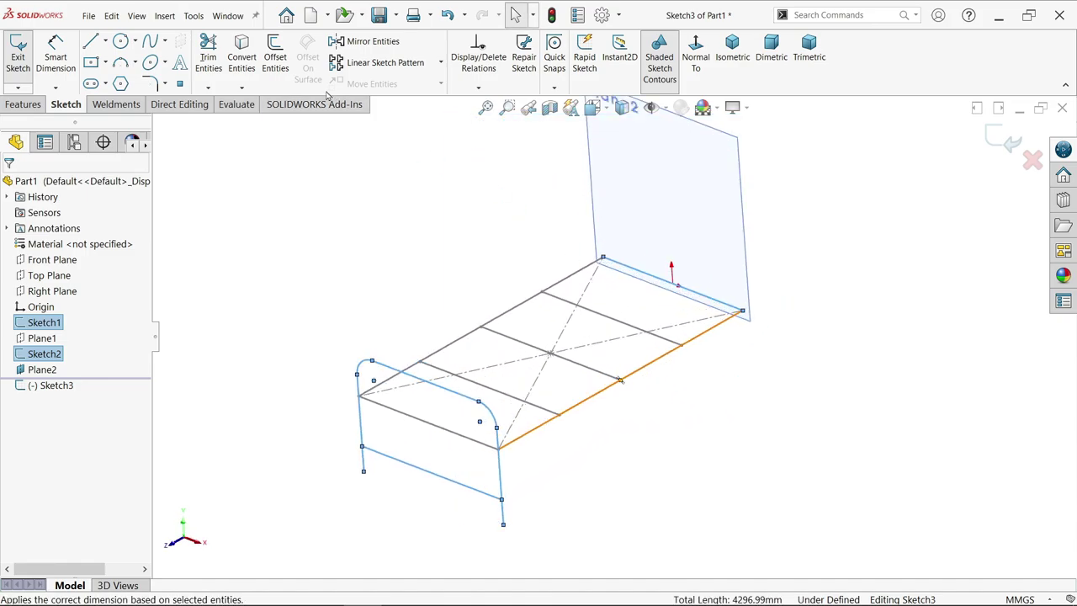
pyautogui.click(244, 61)
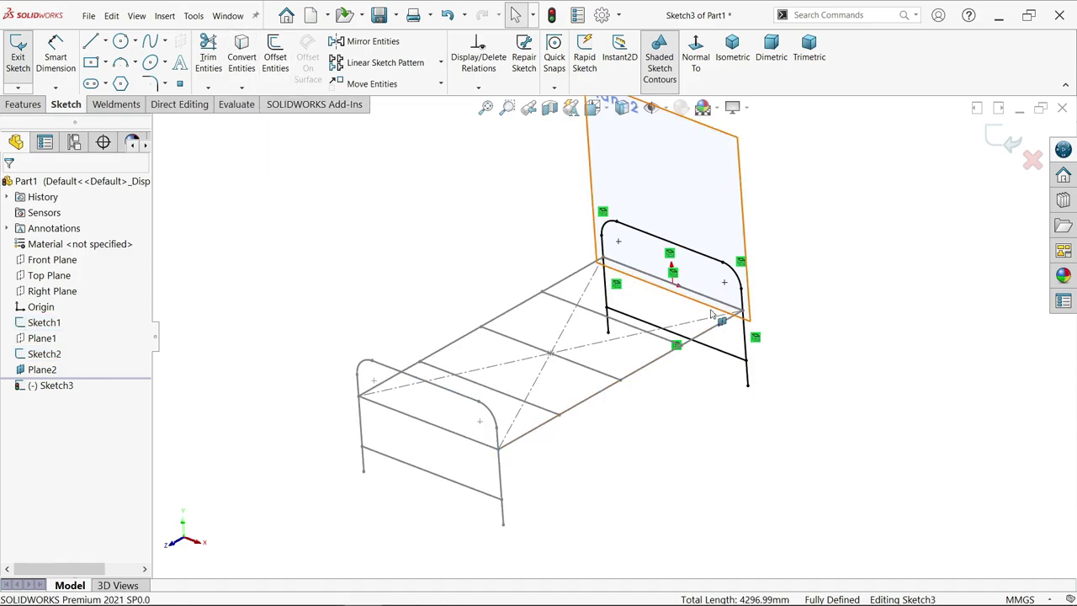
pyautogui.click(993, 141)
# Step: Hide Plane2 and reorient the bed frame view
pyautogui.click(756, 171)
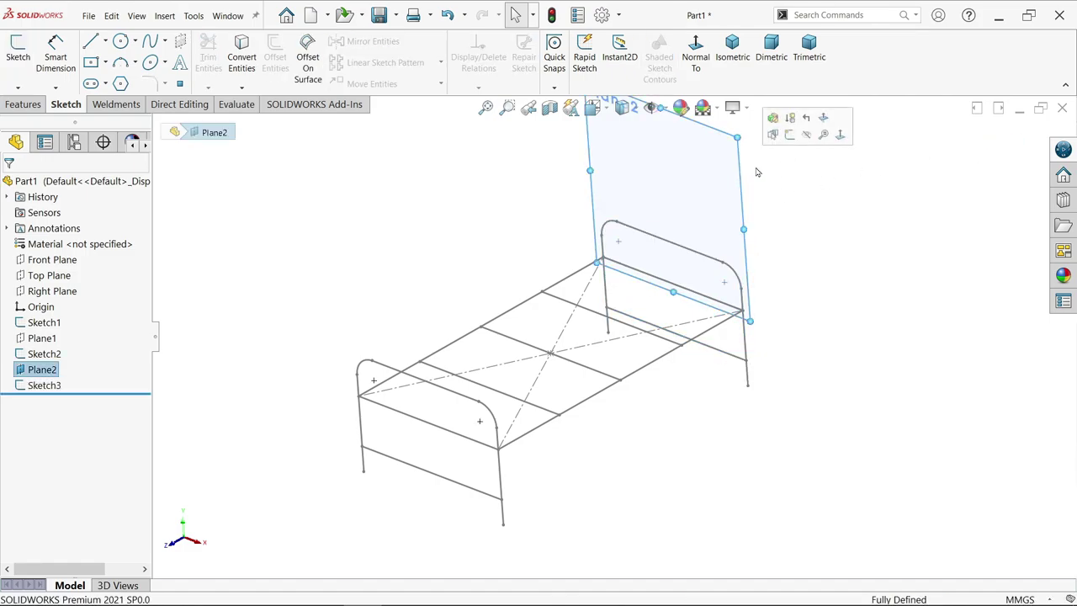
pyautogui.click(807, 136)
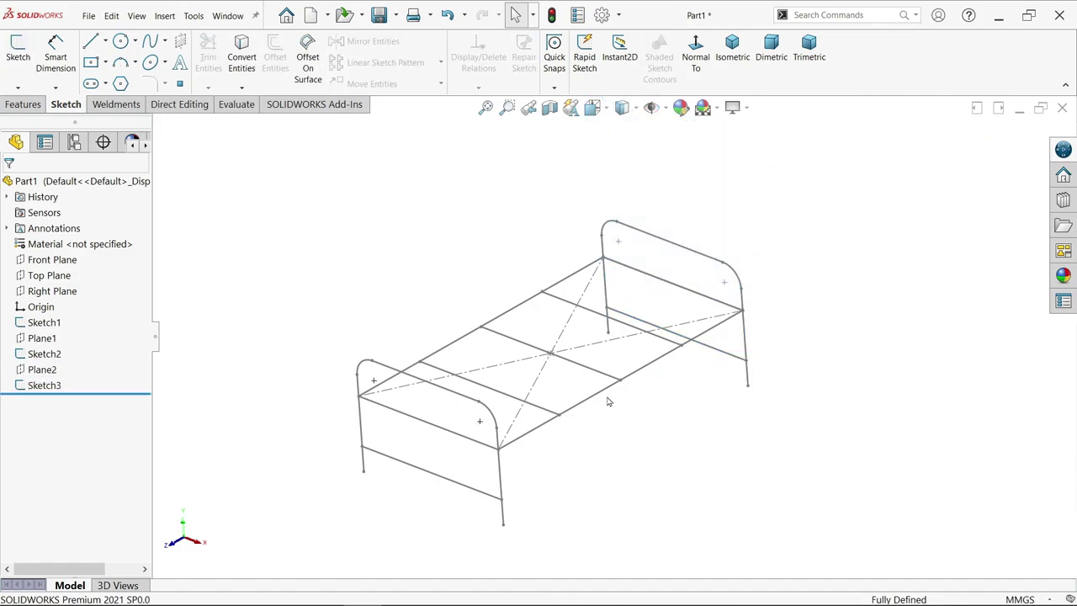
pyautogui.moveTo(609, 402)
pyautogui.mouseDown(button='middle')
pyautogui.moveTo(620, 413)
pyautogui.moveTo(652, 382)
pyautogui.moveTo(645, 308)
pyautogui.moveTo(632, 395)
pyautogui.mouseUp(button='middle')
pyautogui.scroll(-1, 577, 378)
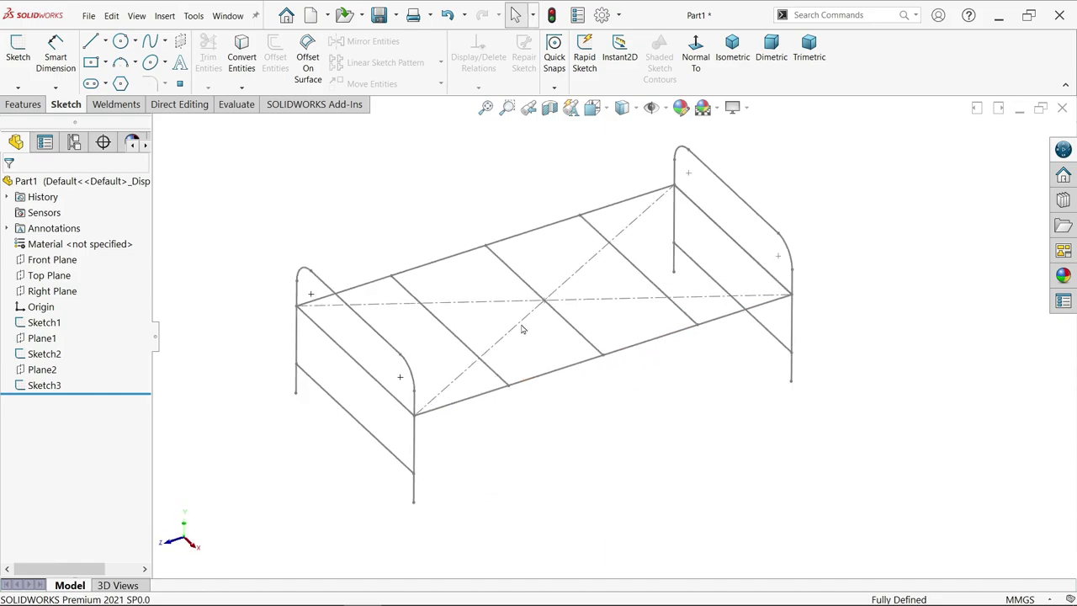
# Step: Start a structural member with an ansi inch pipe profile, size 1.5 sch 40
pyautogui.click(110, 106)
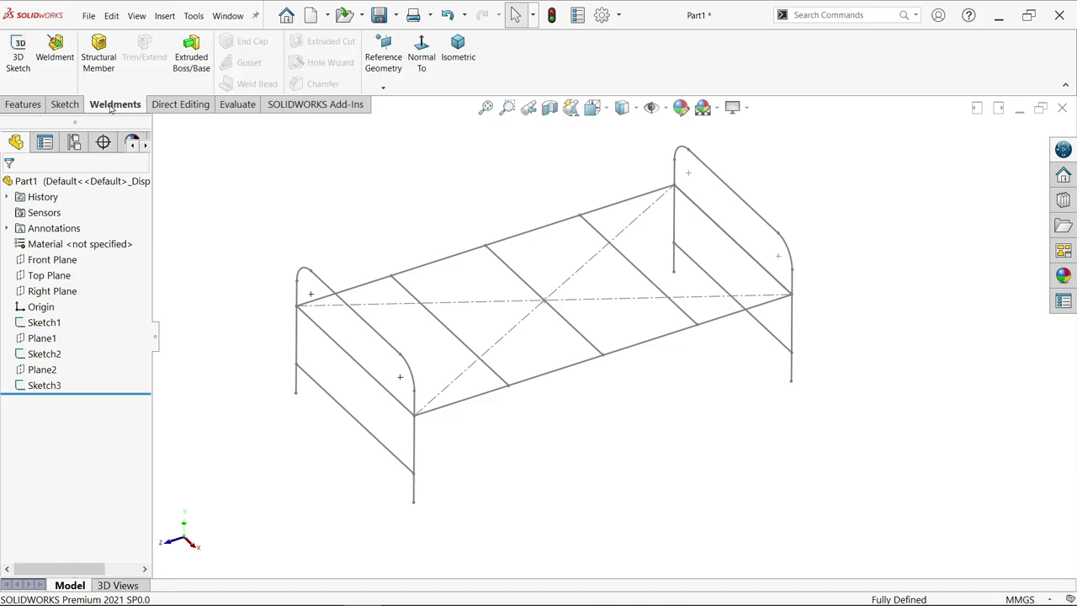
pyautogui.click(99, 59)
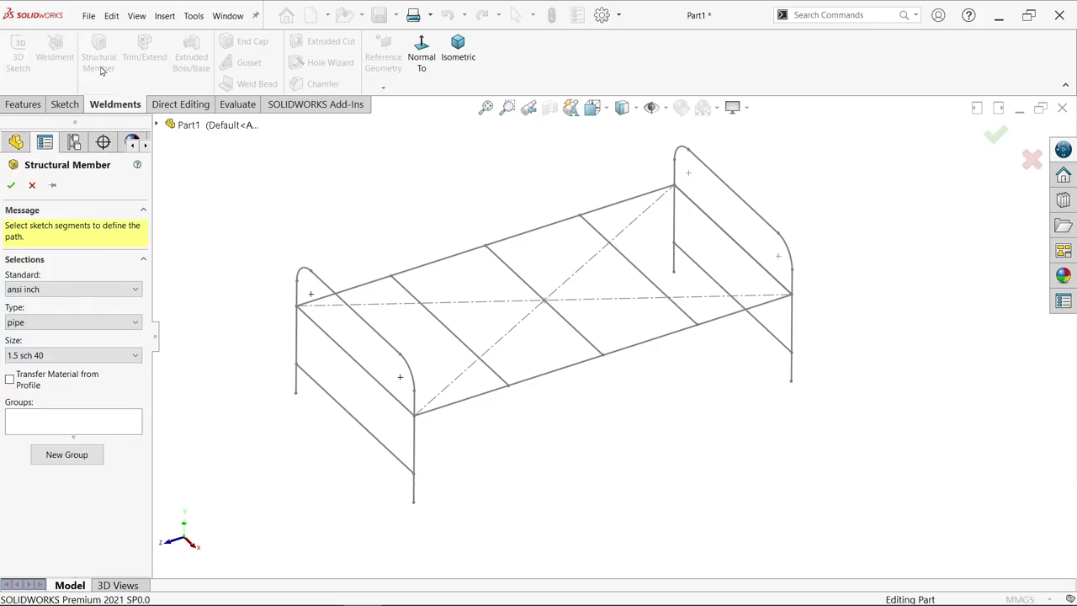
pyautogui.click(75, 291)
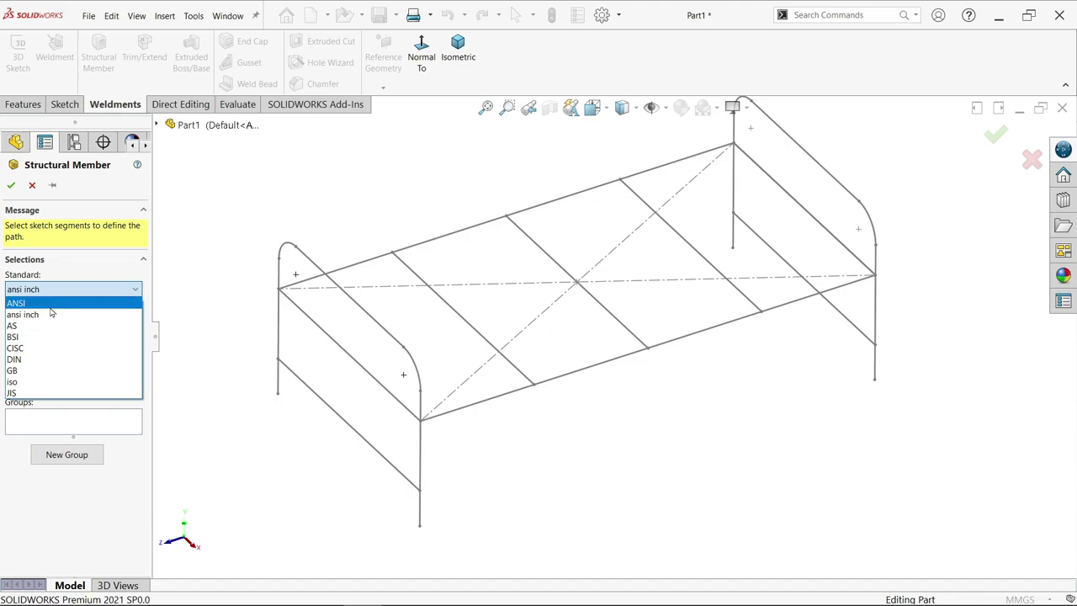
pyautogui.click(50, 313)
pyautogui.click(59, 291)
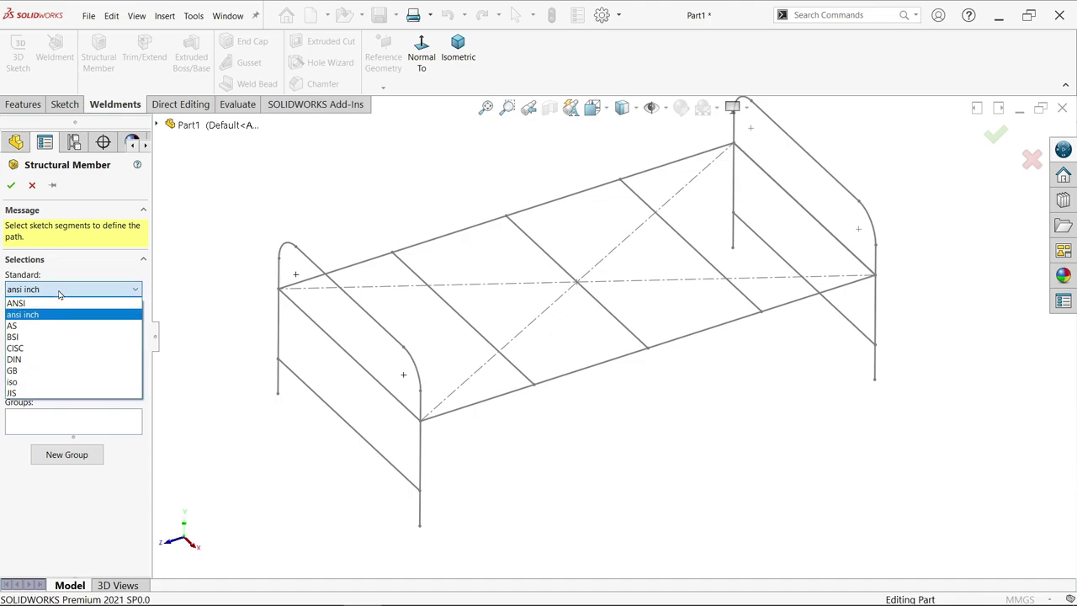
pyautogui.click(59, 291)
pyautogui.click(61, 289)
pyautogui.click(63, 289)
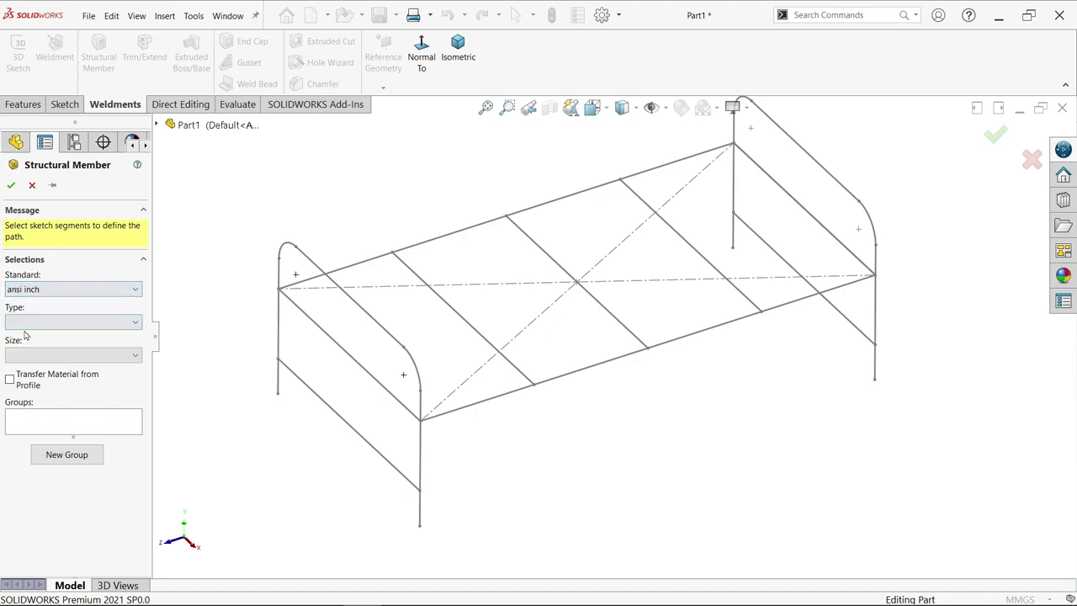
pyautogui.click(32, 321)
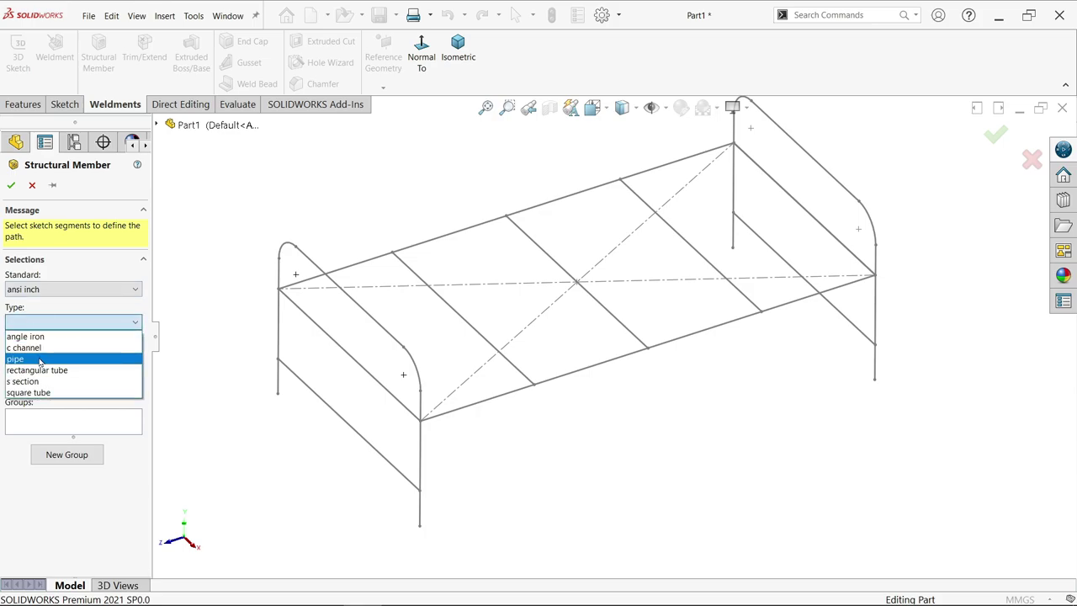
pyautogui.click(40, 359)
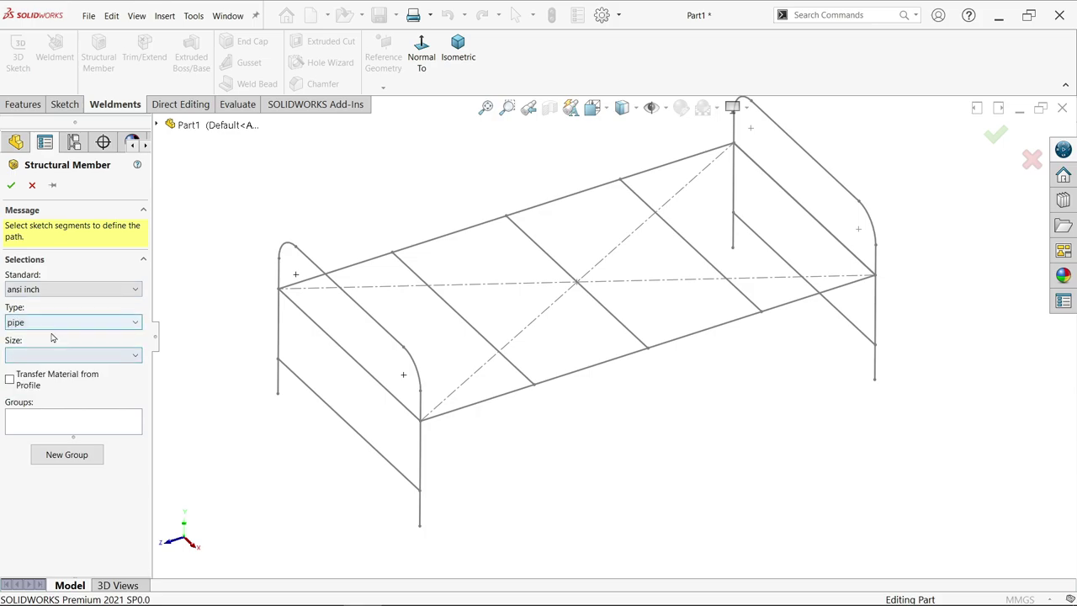
pyautogui.click(48, 356)
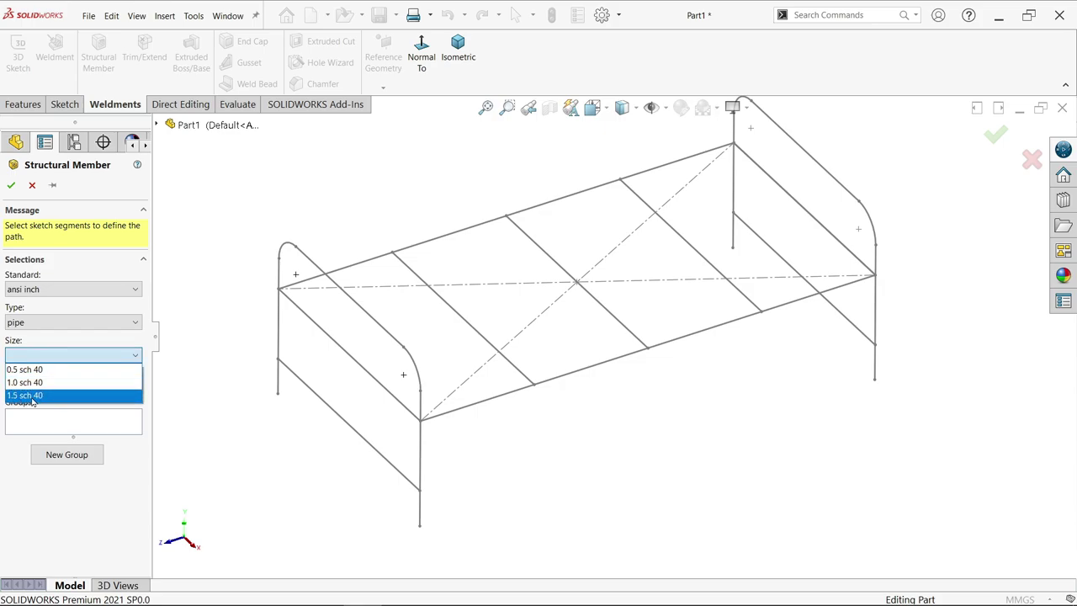
pyautogui.click(32, 396)
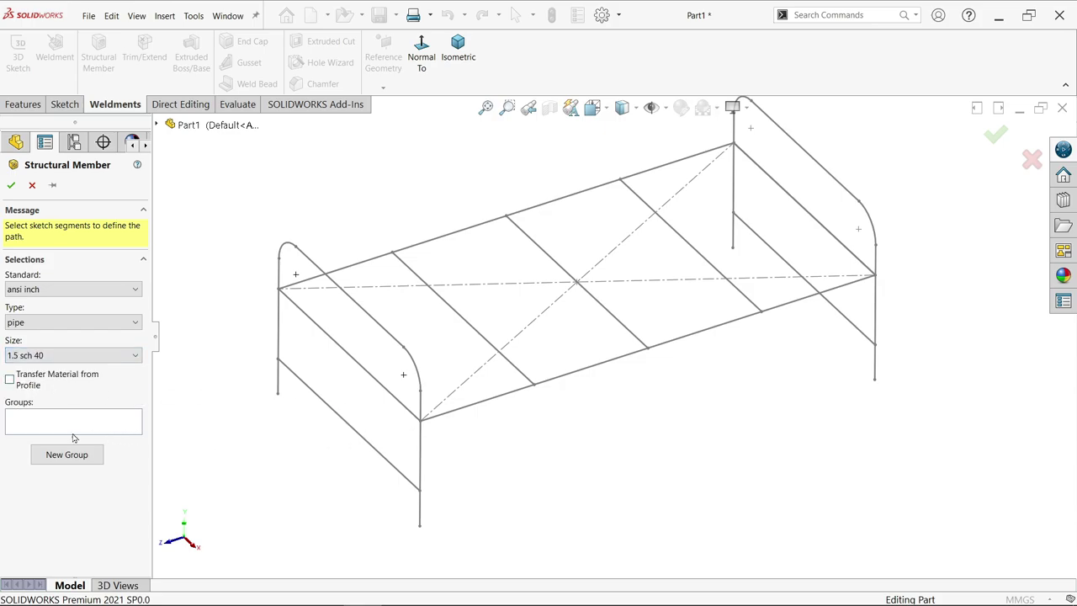
# Step: Pick the near bed end's legs, bends and top rail as the first pipe group
pyautogui.click(35, 429)
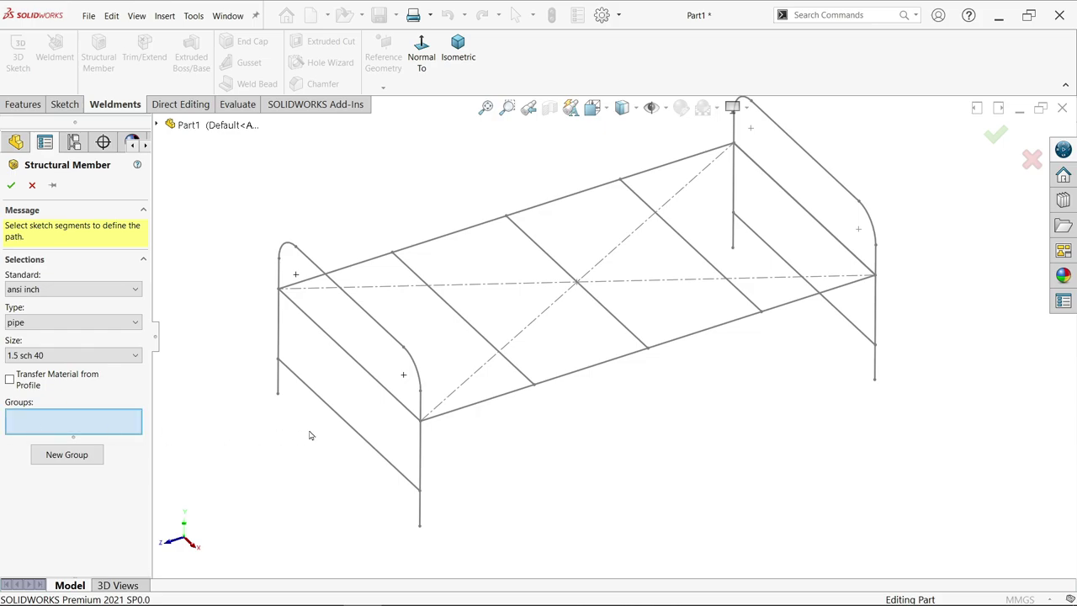
pyautogui.click(420, 445)
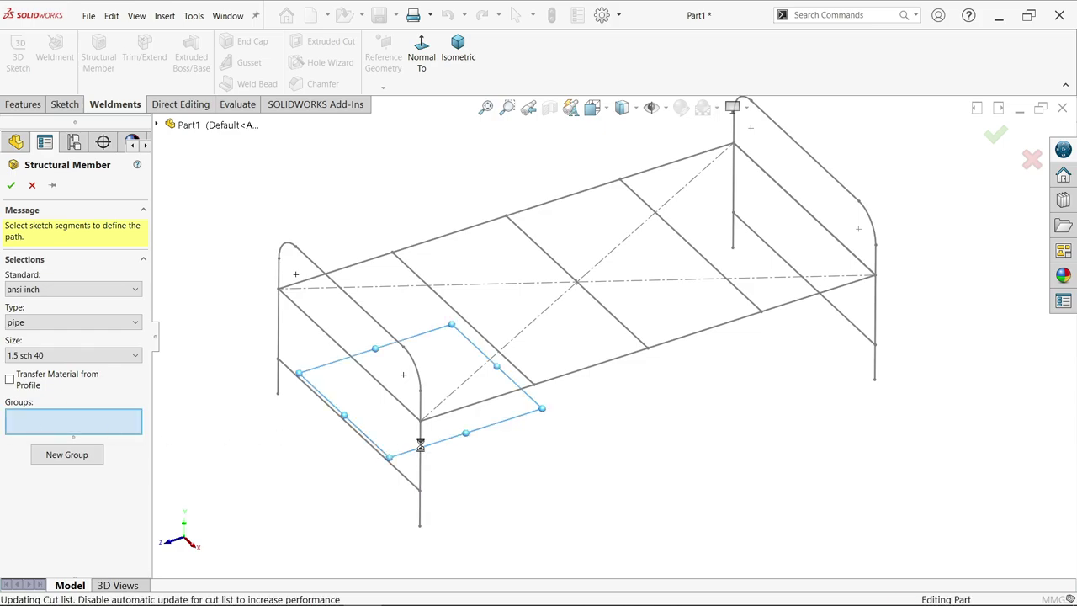
pyautogui.click(414, 367)
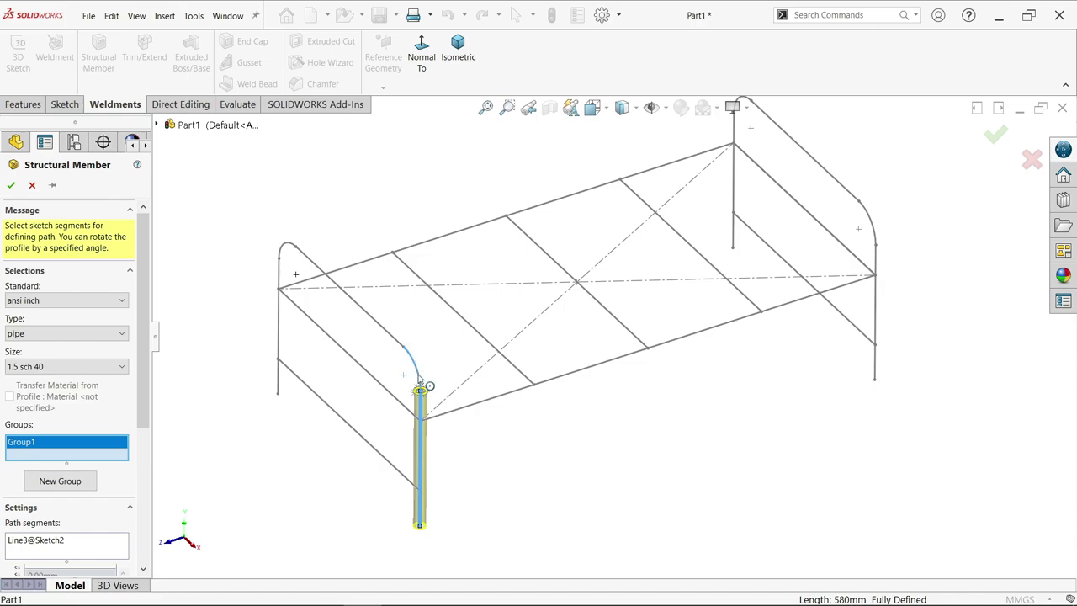
pyautogui.click(394, 339)
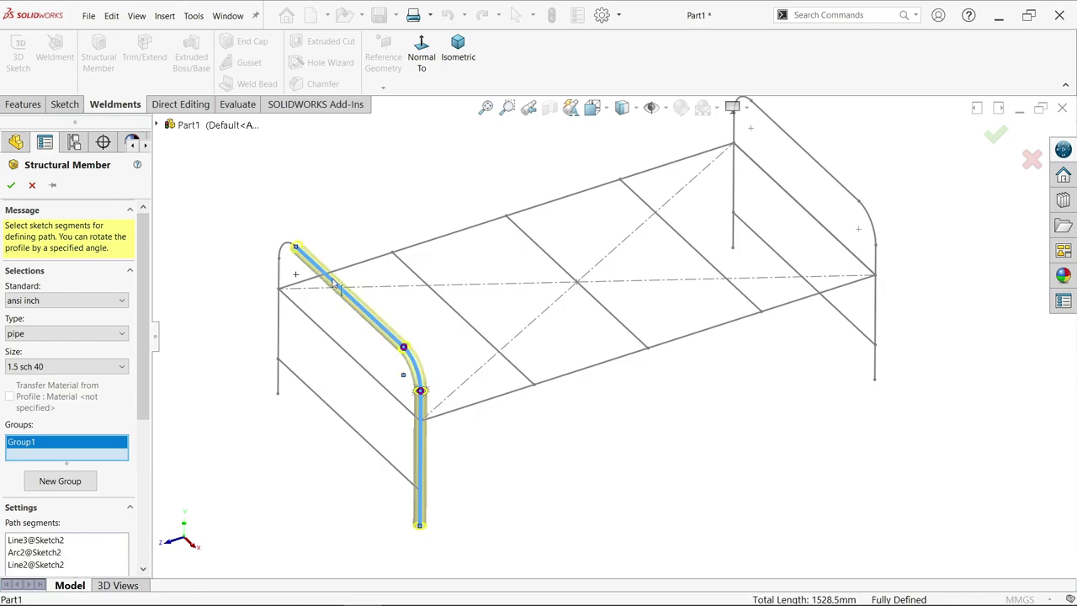
pyautogui.click(281, 254)
pyautogui.click(280, 320)
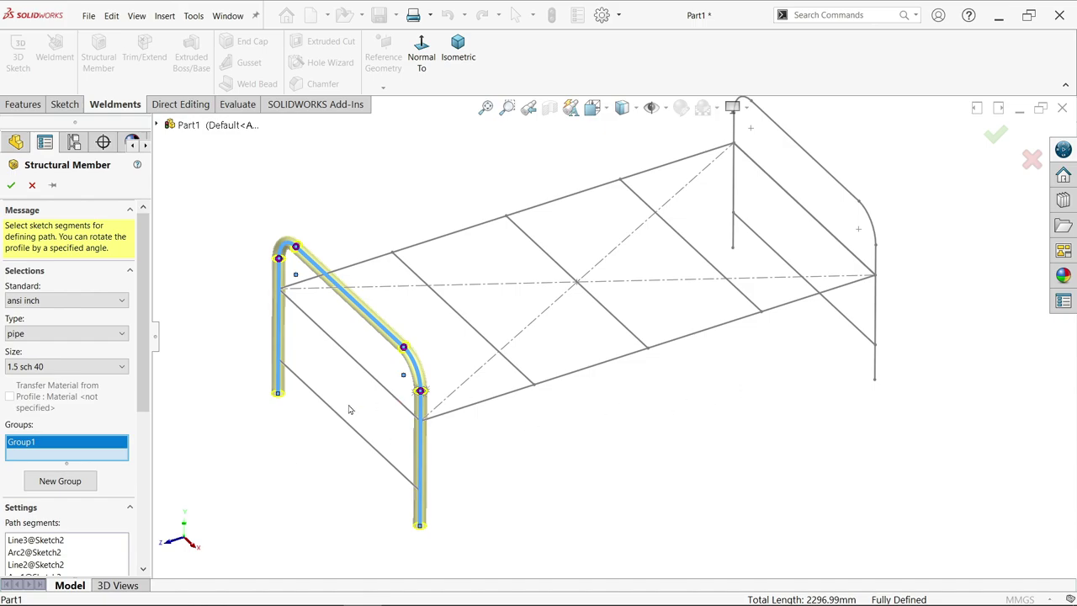
# Step: Add the far bed end's legs, bends and top rail as a second group and build the pipe
pyautogui.click(51, 485)
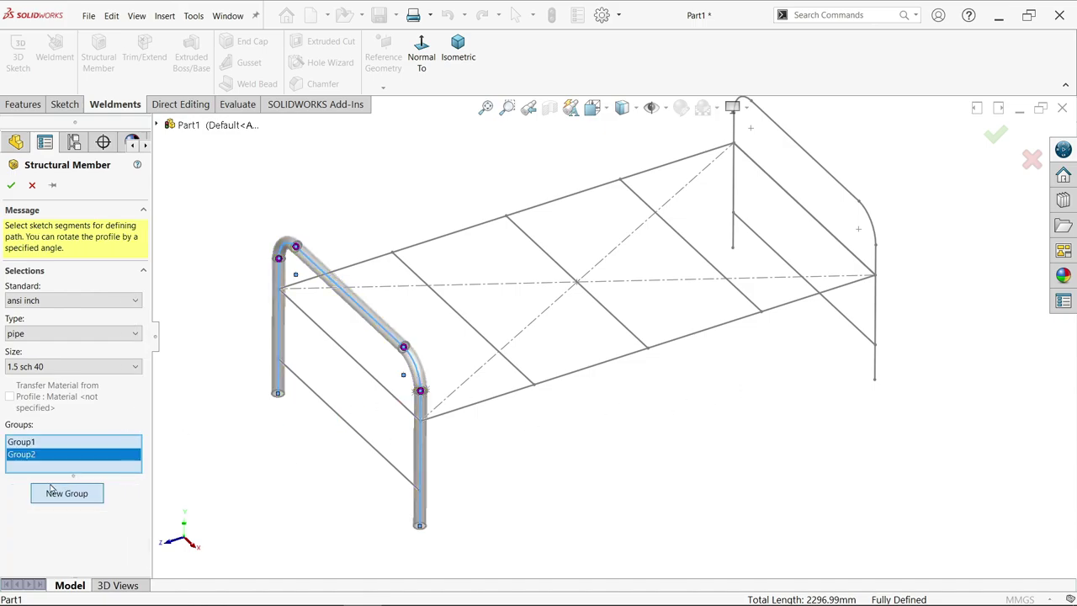
pyautogui.click(876, 324)
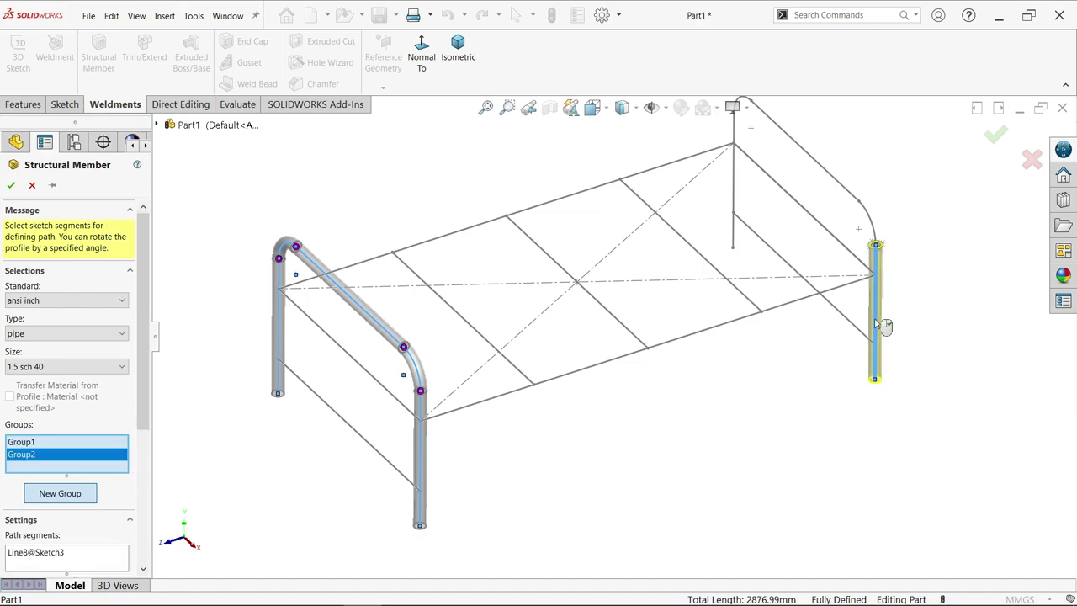
pyautogui.click(867, 214)
pyautogui.click(850, 194)
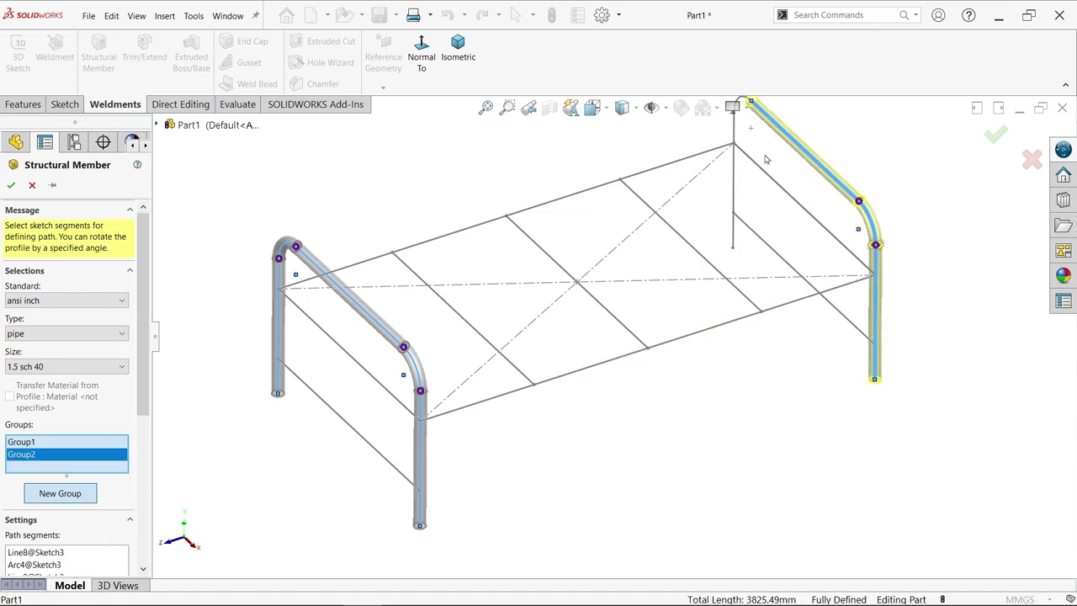
pyautogui.press('z')
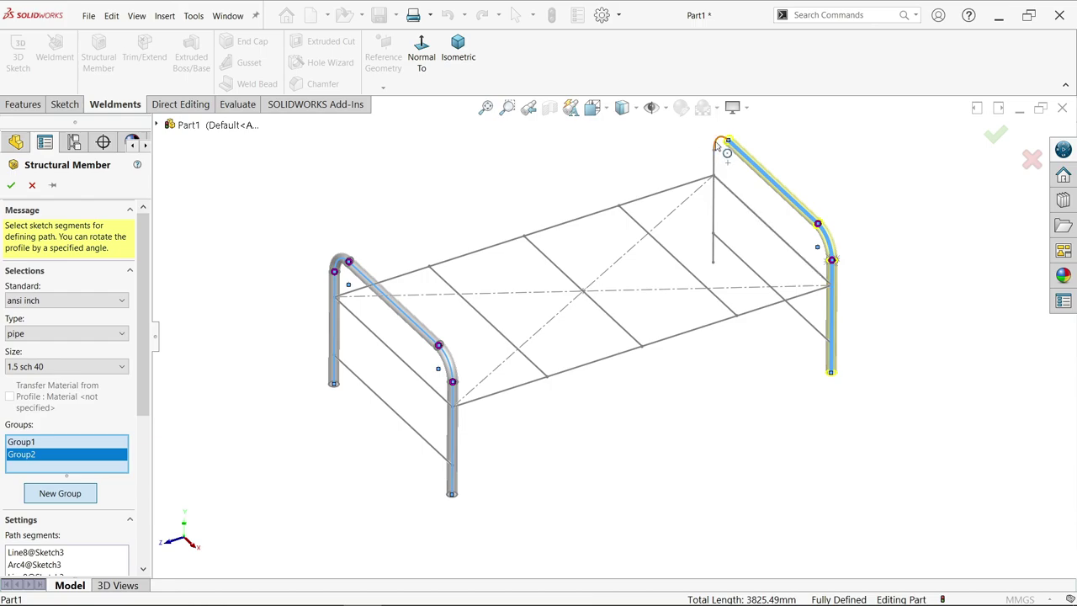
pyautogui.click(717, 144)
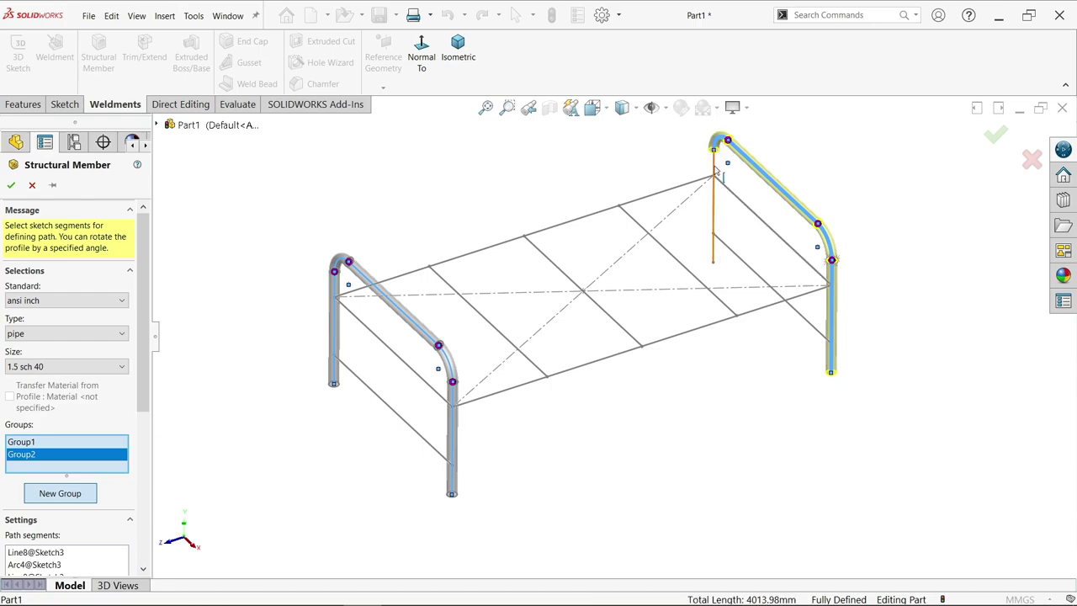
pyautogui.click(714, 174)
pyautogui.scroll(-3, 536, 409)
pyautogui.scroll(3, 426, 517)
pyautogui.scroll(-6, 488, 479)
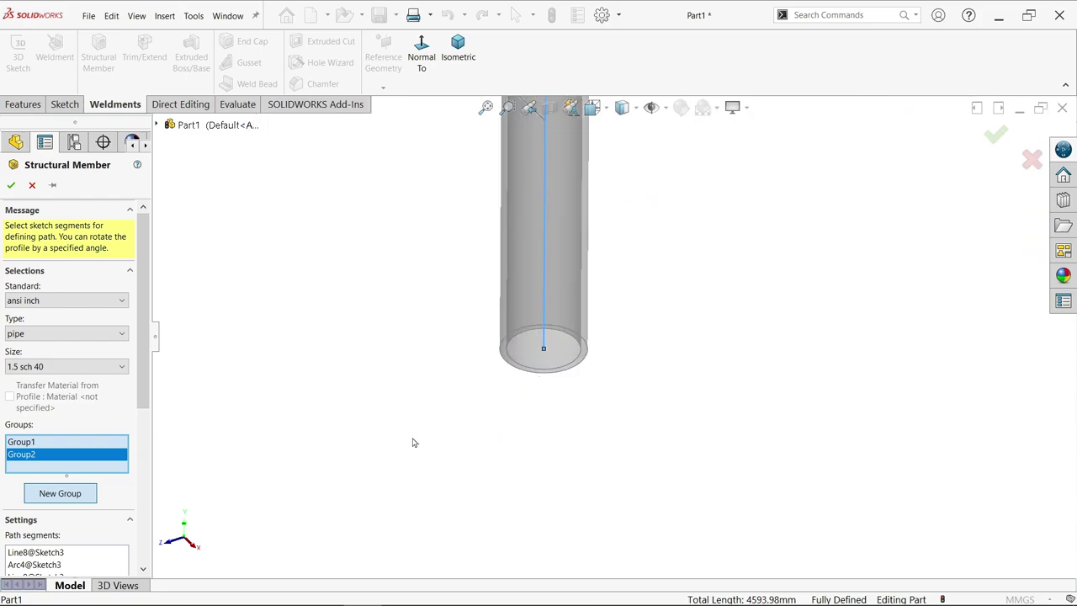
pyautogui.scroll(-5, 133, 518)
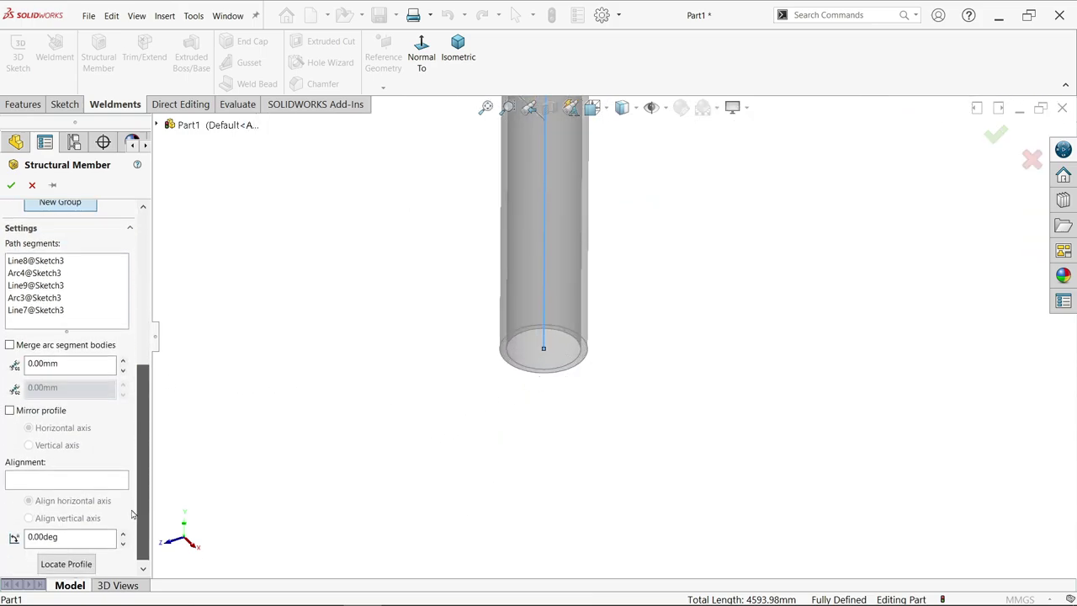
pyautogui.click(13, 186)
# Step: Start another structural member using an iso angle iron 35 x 35 x 5 profile
pyautogui.scroll(8, 657, 295)
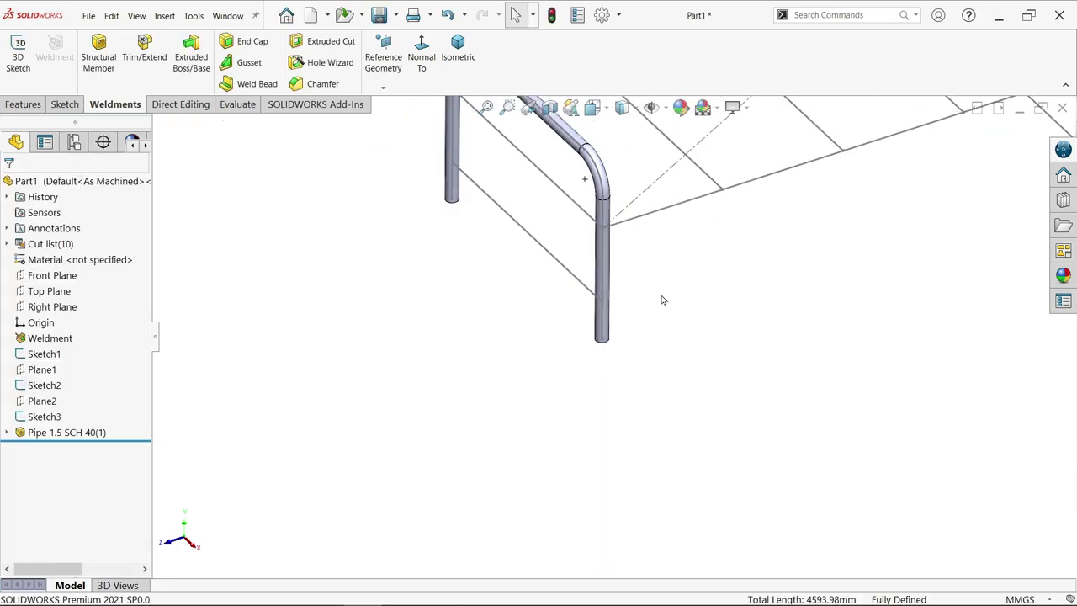
pyautogui.scroll(-5, 673, 258)
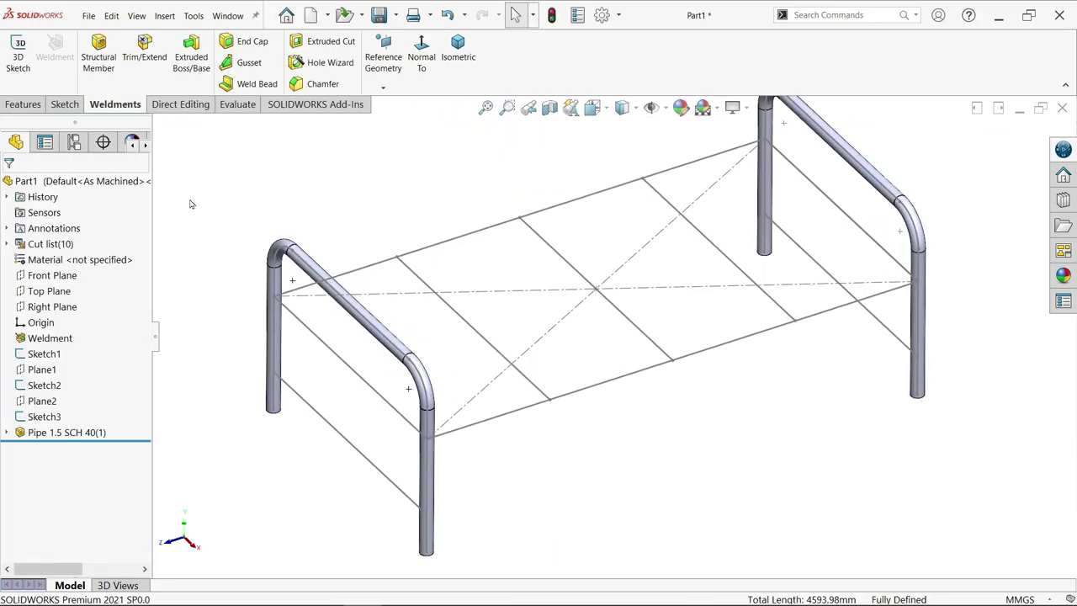
pyautogui.click(98, 57)
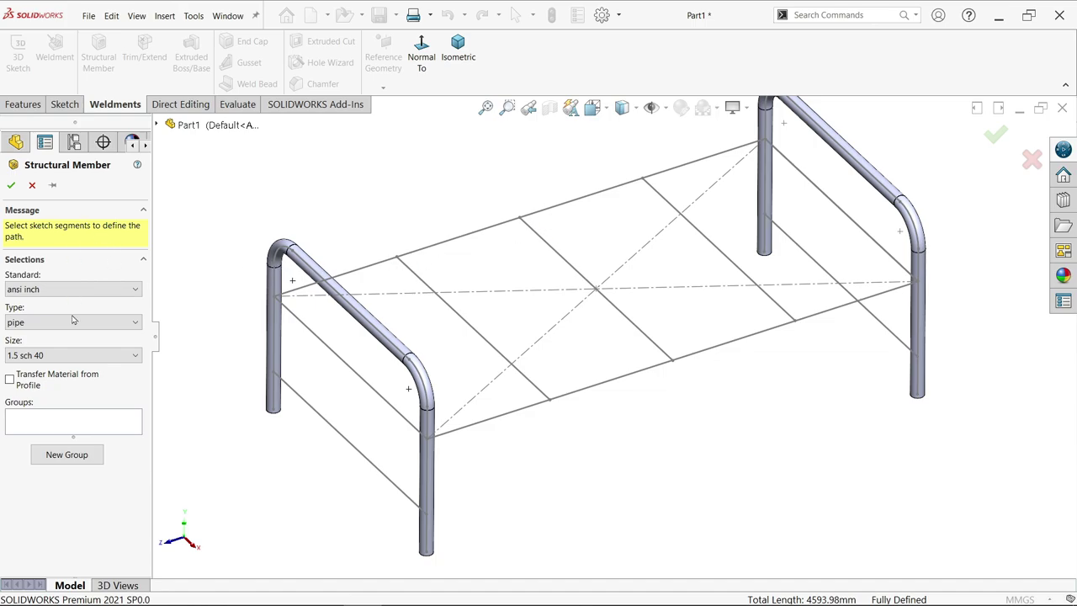
pyautogui.click(36, 291)
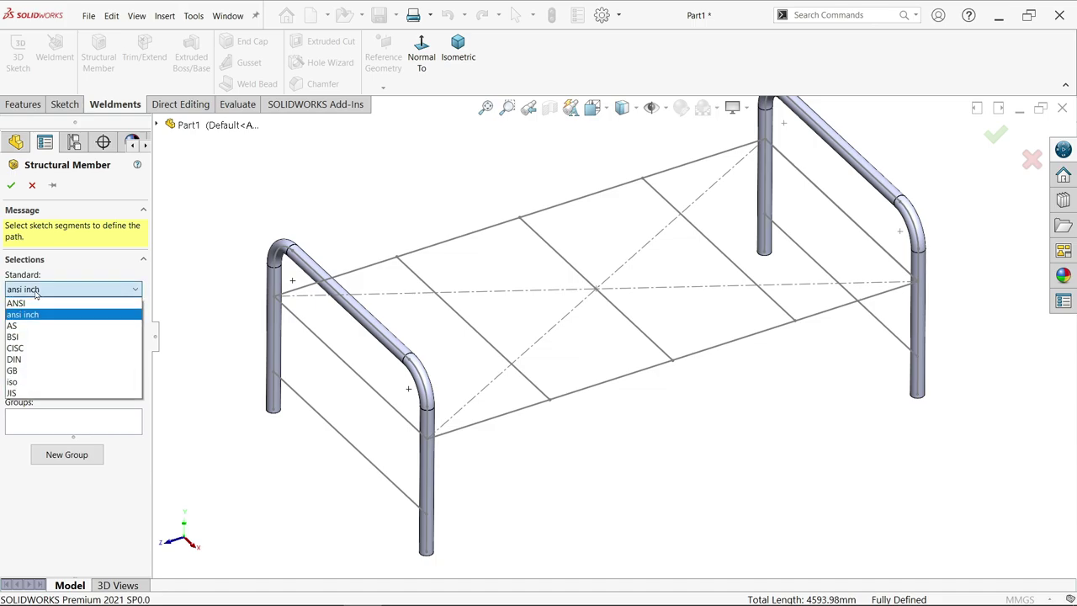
pyautogui.click(22, 383)
pyautogui.click(40, 325)
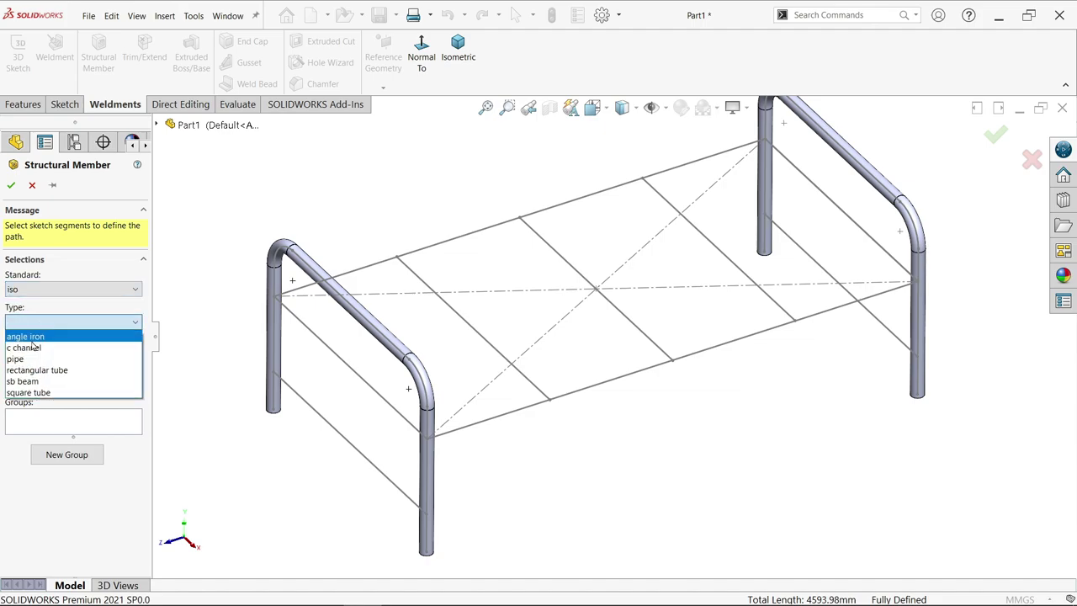
pyautogui.click(34, 338)
pyautogui.click(38, 361)
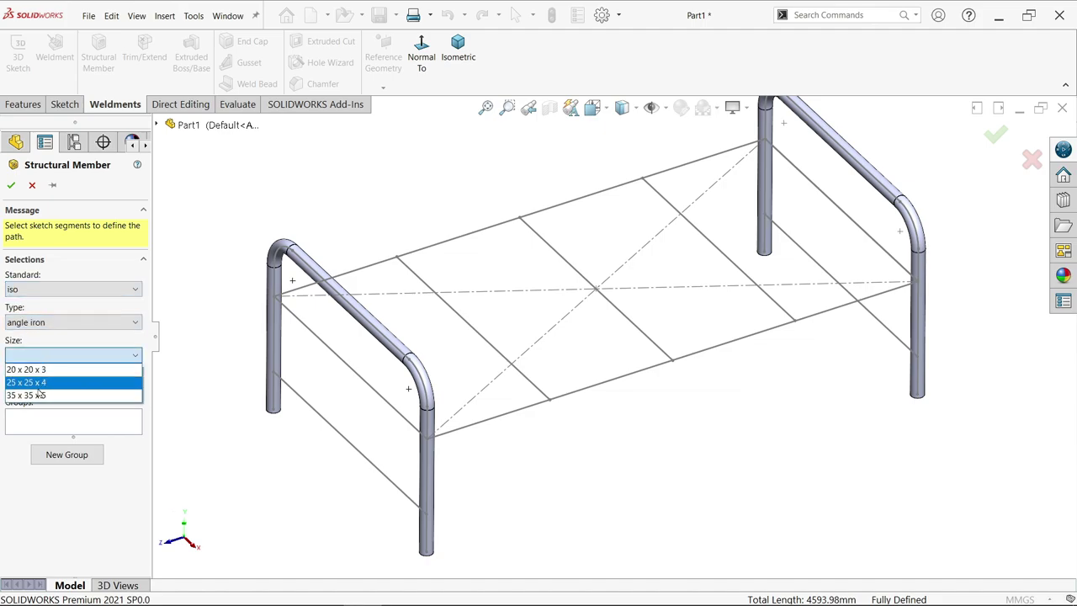
pyautogui.click(33, 396)
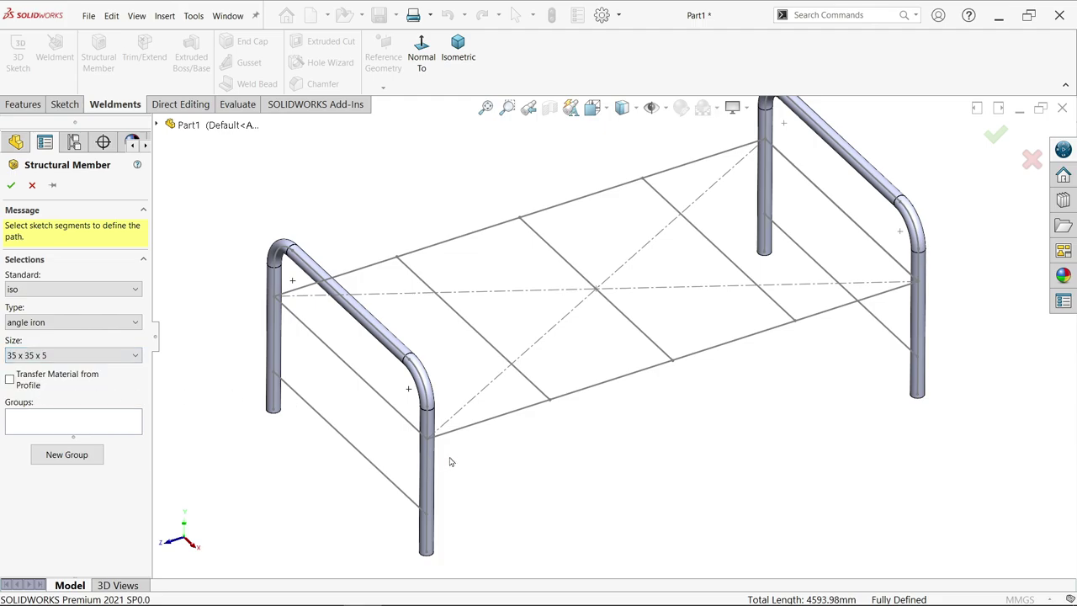
# Step: Add the four rectangle lines of Sketch1 as angle-iron path segments in Group1
pyautogui.scroll(-2, 450, 460)
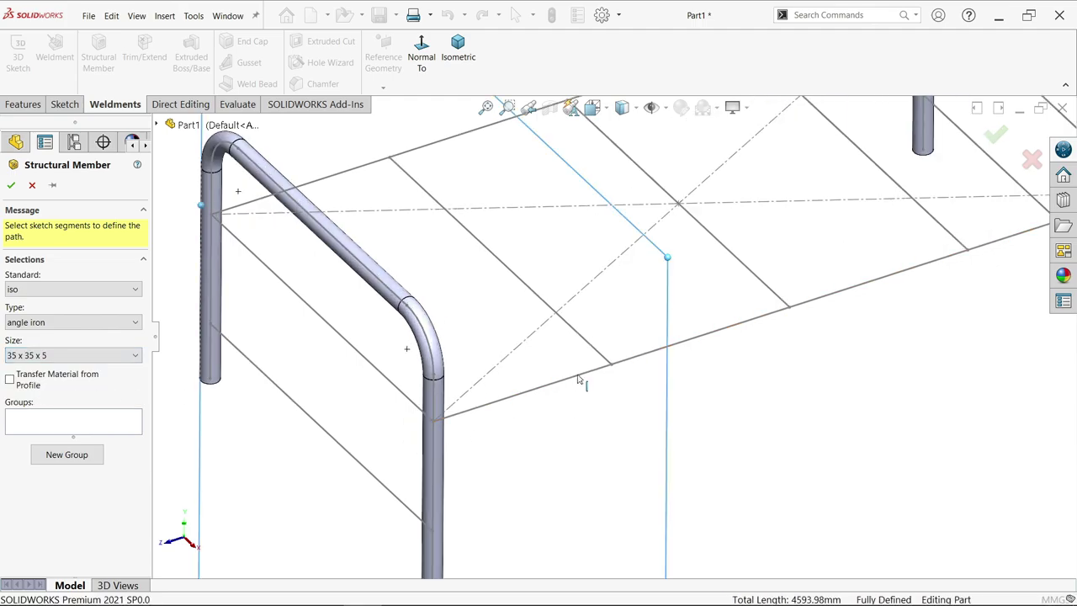
pyautogui.click(578, 377)
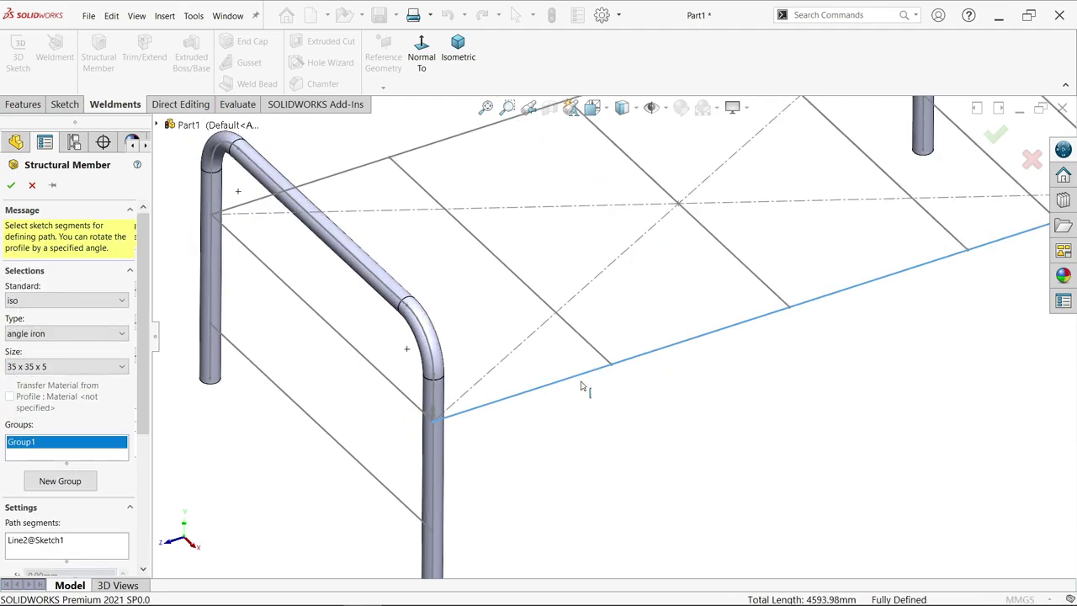
pyautogui.click(407, 399)
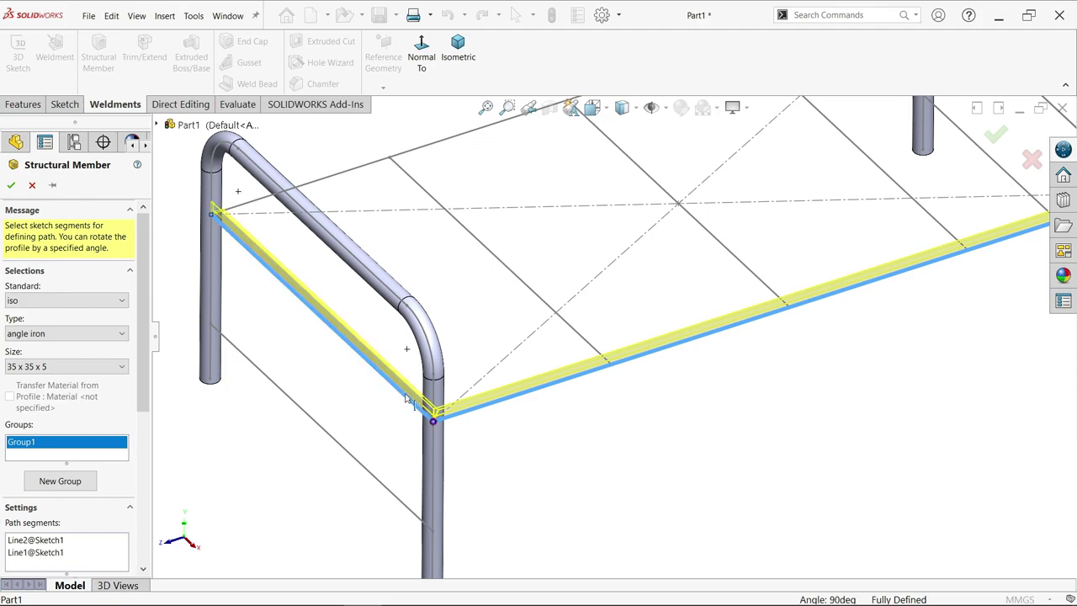
pyautogui.click(357, 173)
pyautogui.scroll(2, 715, 251)
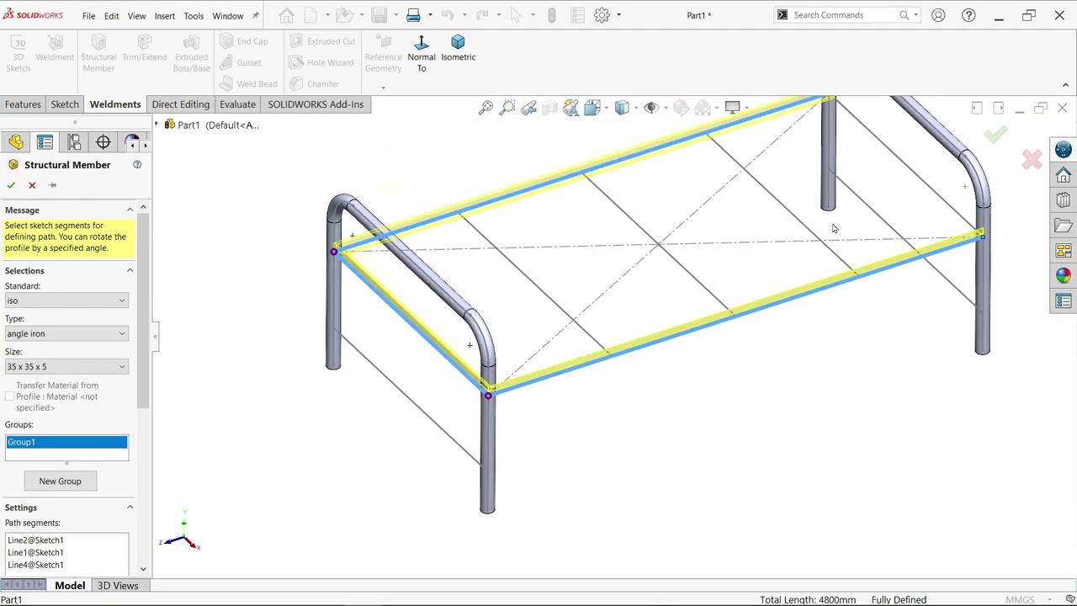
pyautogui.click(936, 209)
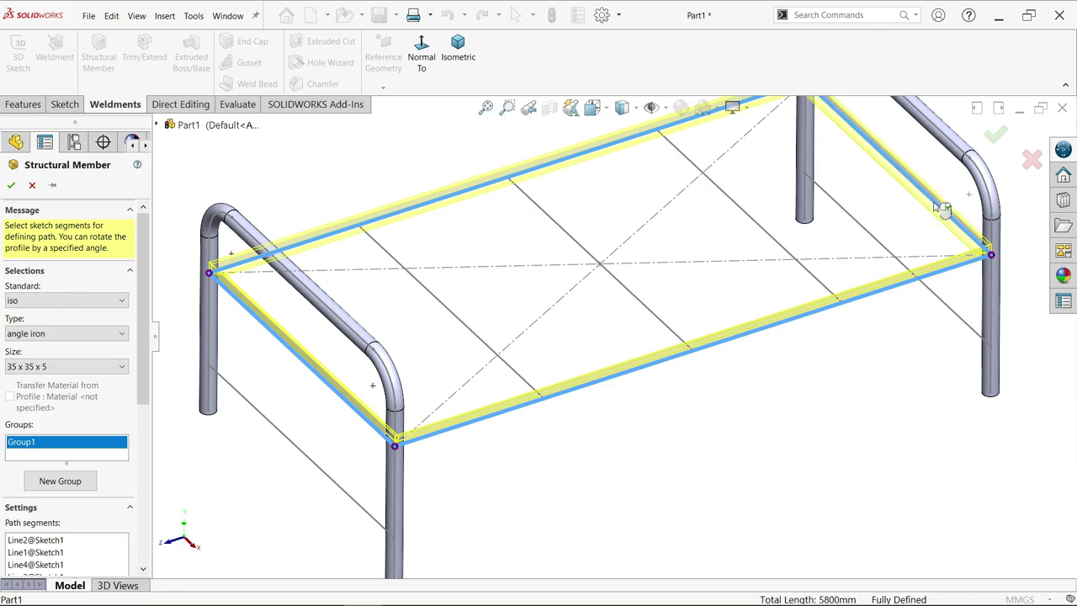
pyautogui.scroll(-3, 488, 428)
pyautogui.moveTo(508, 449); pyautogui.dragTo(558, 312, button='middle')
pyautogui.moveTo(142, 386); pyautogui.dragTo(140, 522)
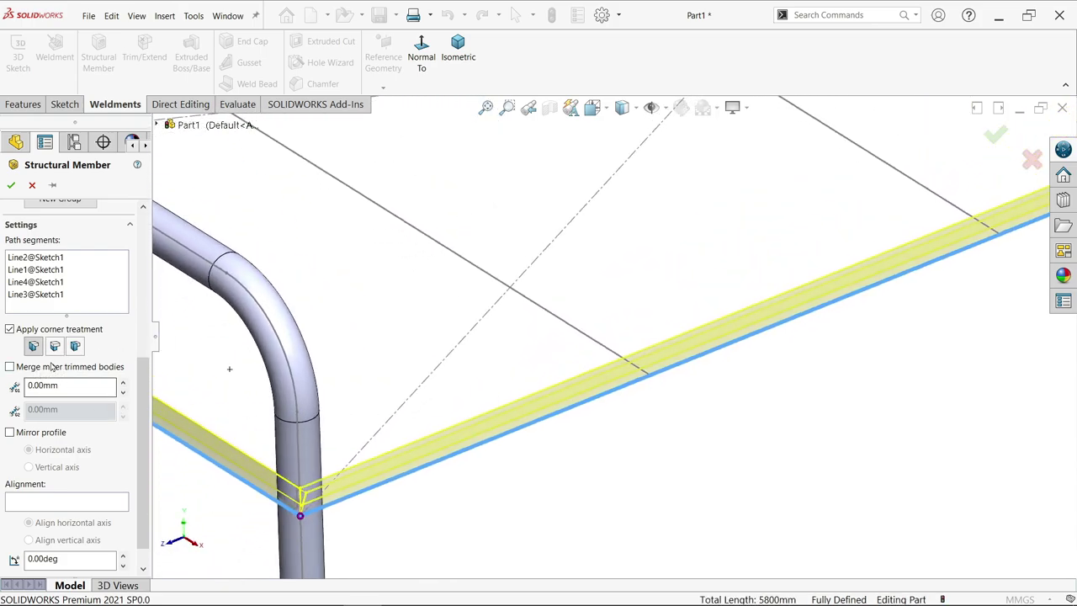
# Step: Compare the end-trim corner treatments on the angle-iron joints and settle on End Miter
pyautogui.click(55, 346)
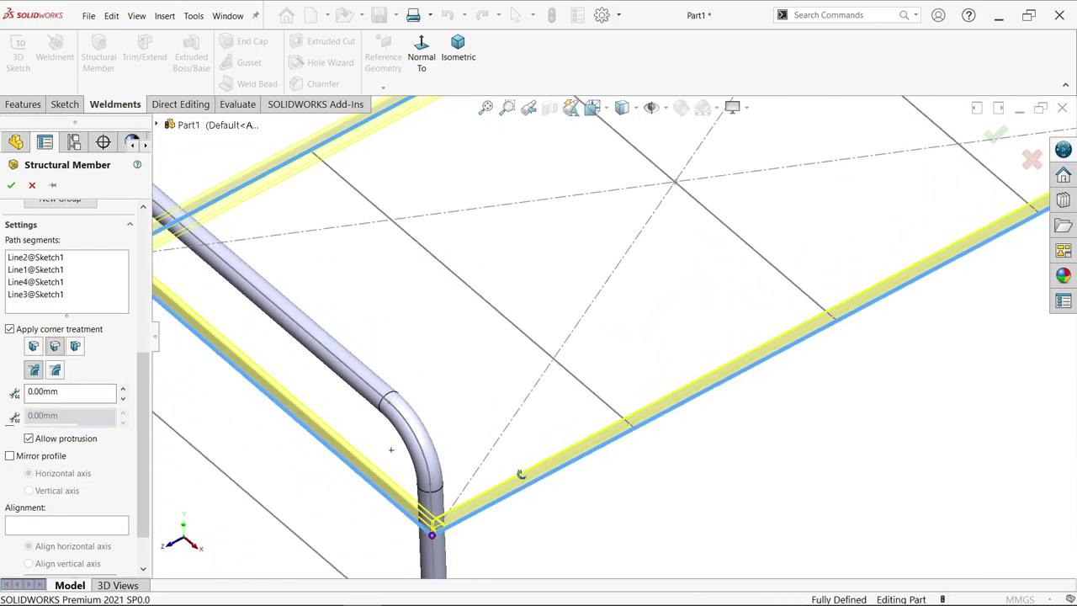
pyautogui.moveTo(521, 475); pyautogui.dragTo(566, 557, button='middle')
pyautogui.scroll(5, 546, 512)
pyautogui.scroll(-5, 645, 341)
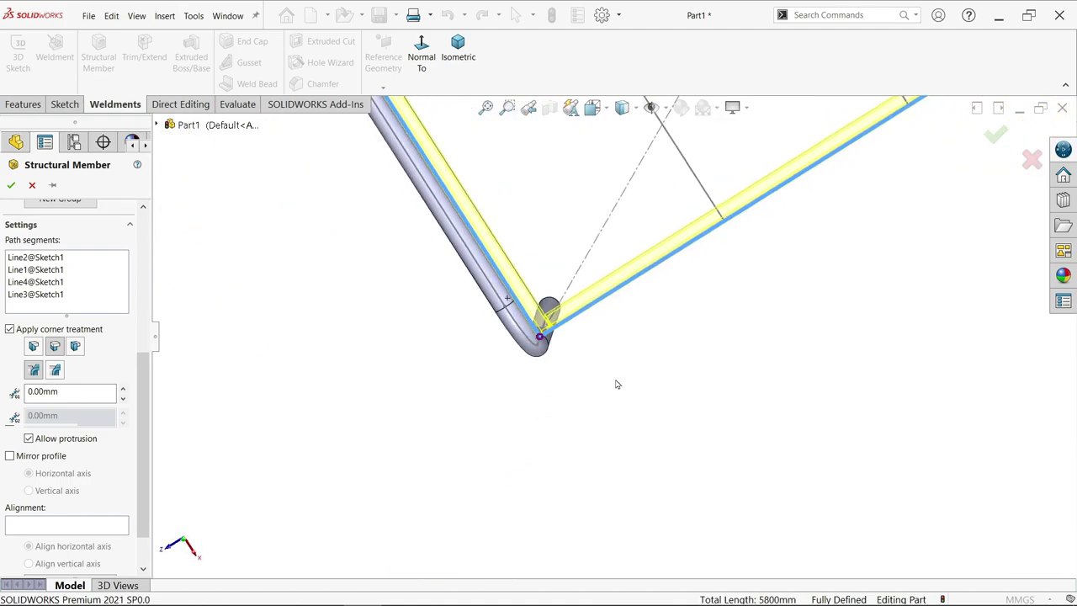
pyautogui.scroll(-6, 562, 337)
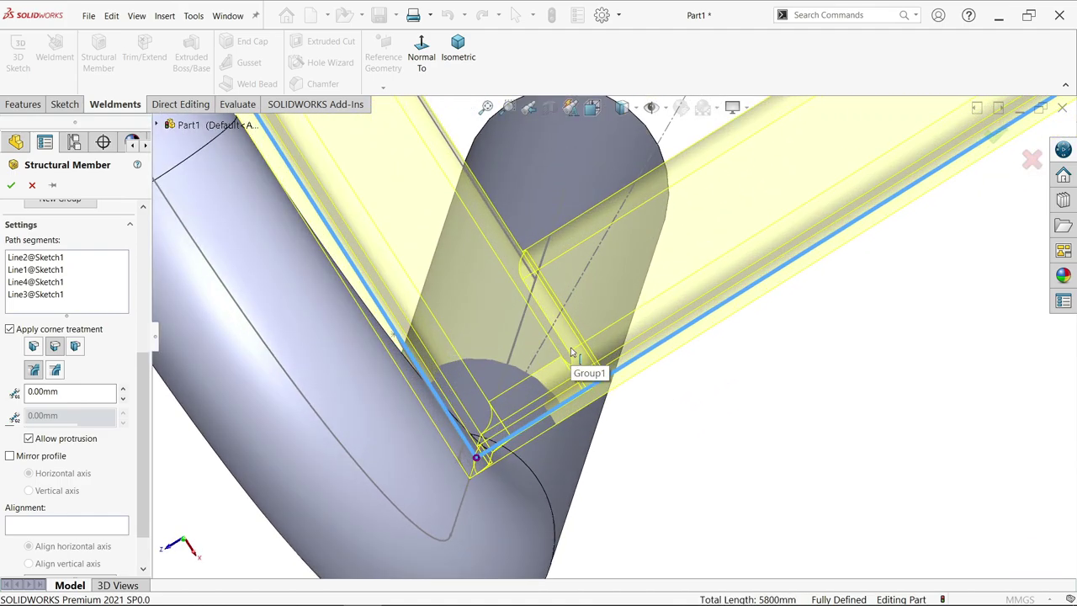
pyautogui.click(75, 346)
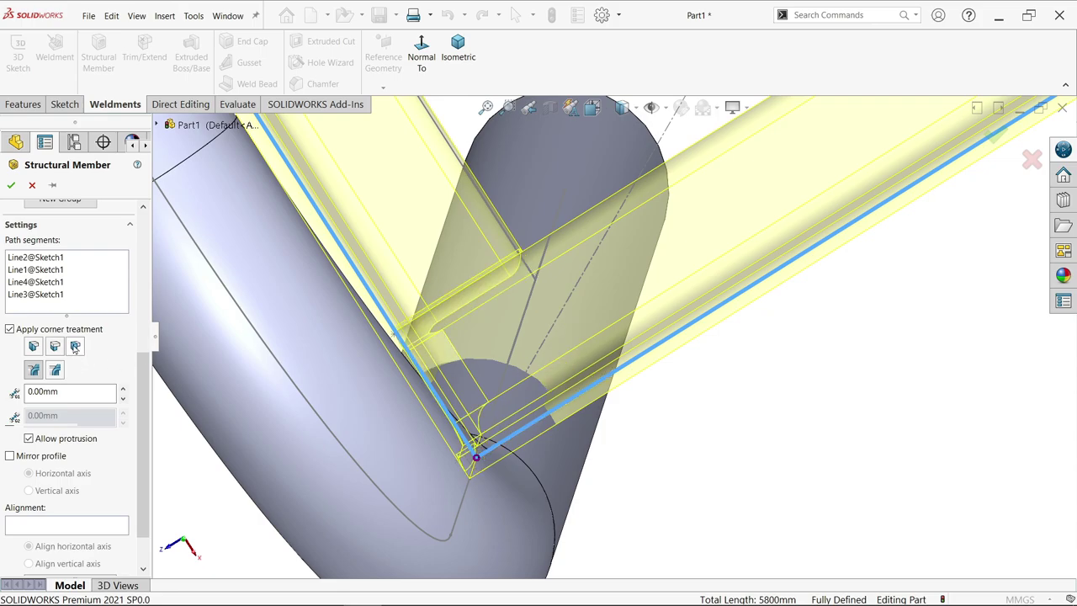
pyautogui.click(34, 347)
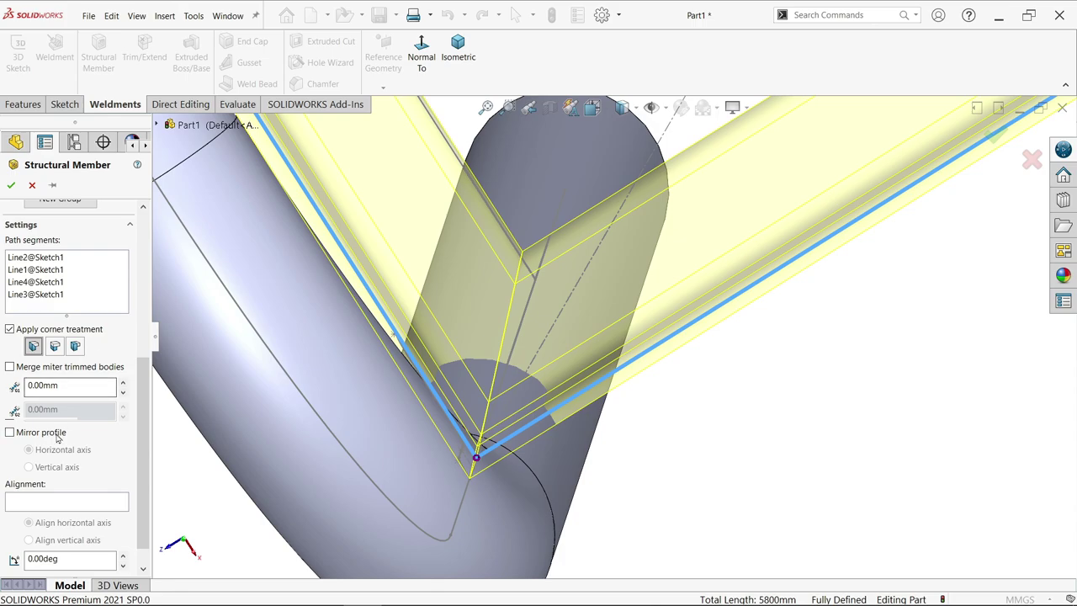
pyautogui.scroll(4, 252, 437)
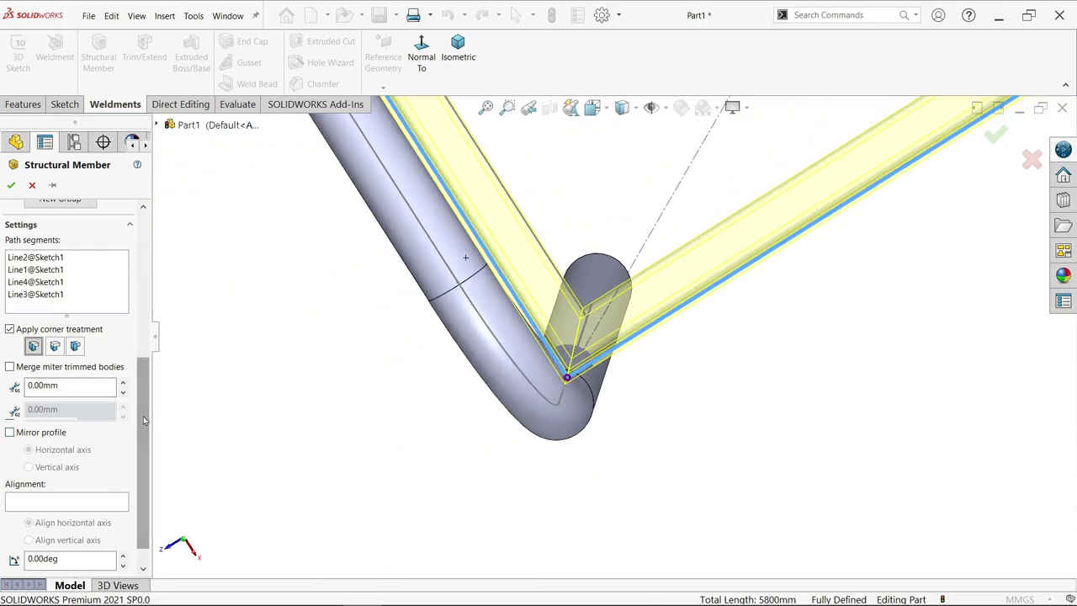
# Step: Mirror the angle-iron profile about the horizontal axis and inspect the mitred corner
pyautogui.scroll(-1, 130, 412)
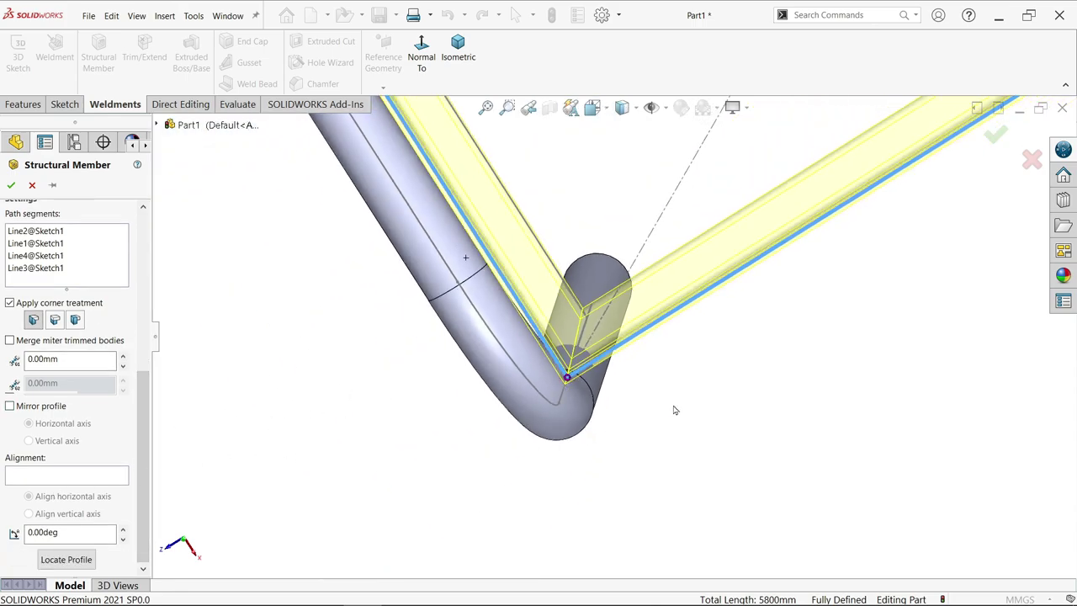
pyautogui.scroll(-3, 724, 383)
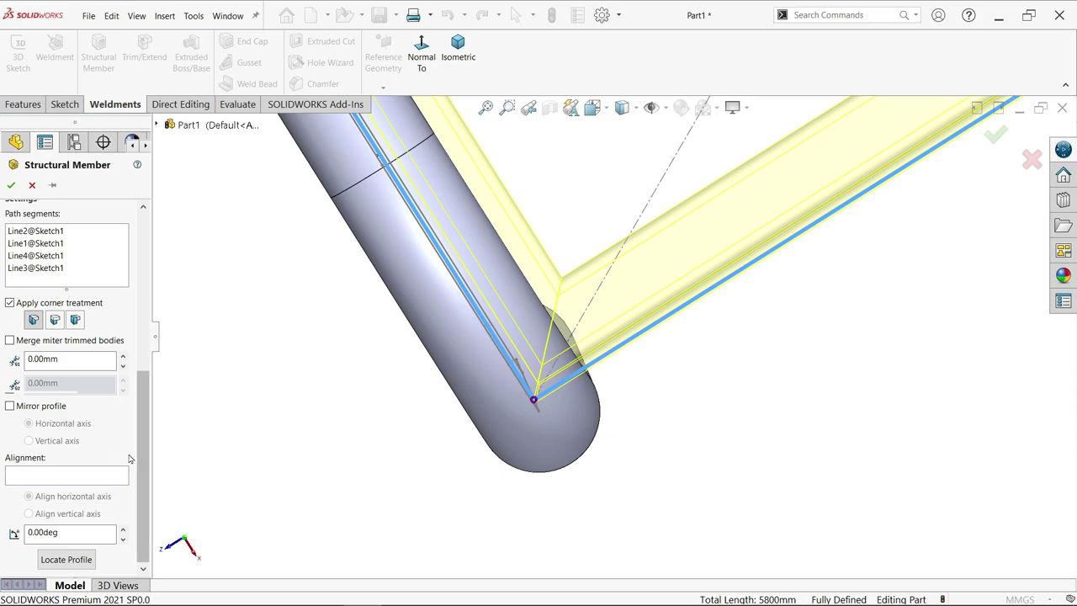
pyautogui.scroll(5, 700, 334)
pyautogui.moveTo(705, 353); pyautogui.dragTo(686, 229, button='middle')
pyautogui.scroll(-5, 686, 229)
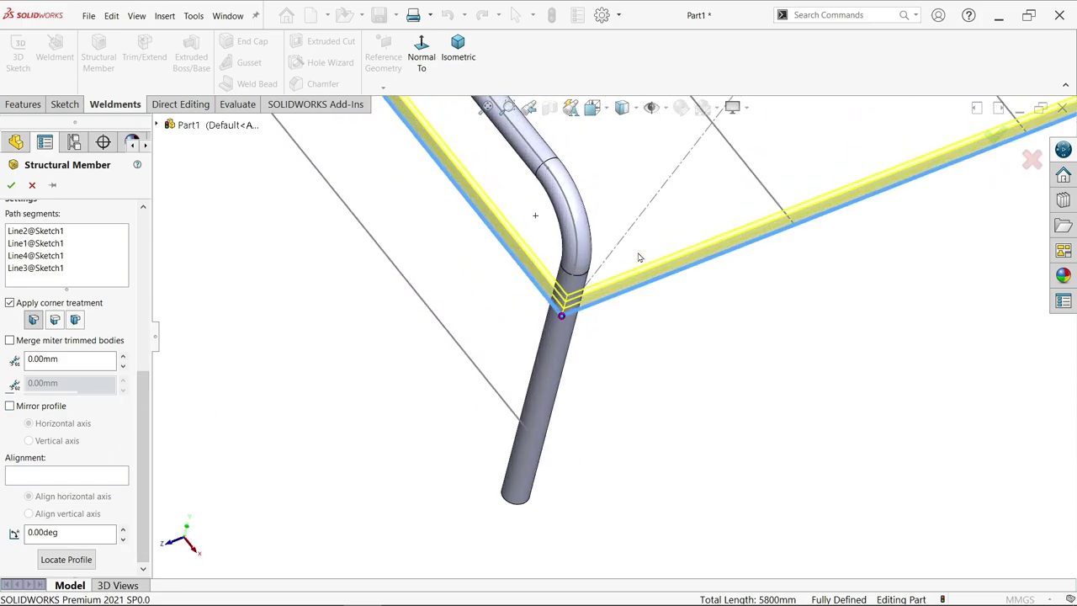
pyautogui.moveTo(575, 338); pyautogui.dragTo(580, 383, button='middle')
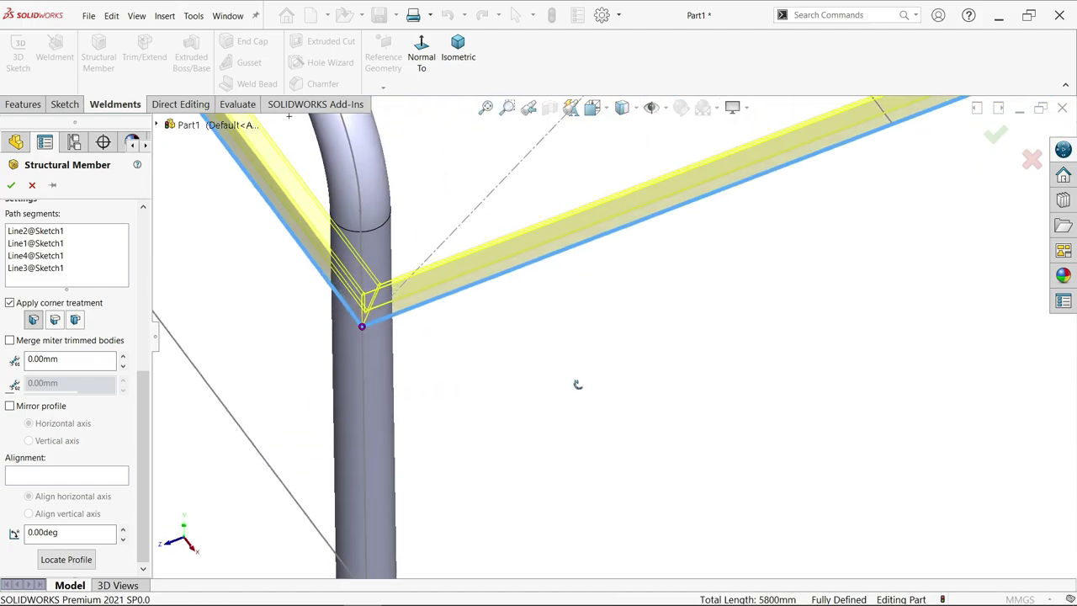
pyautogui.click(32, 408)
pyautogui.moveTo(516, 370); pyautogui.dragTo(522, 497, button='middle')
pyautogui.scroll(5, 512, 370)
pyautogui.scroll(5, 565, 258)
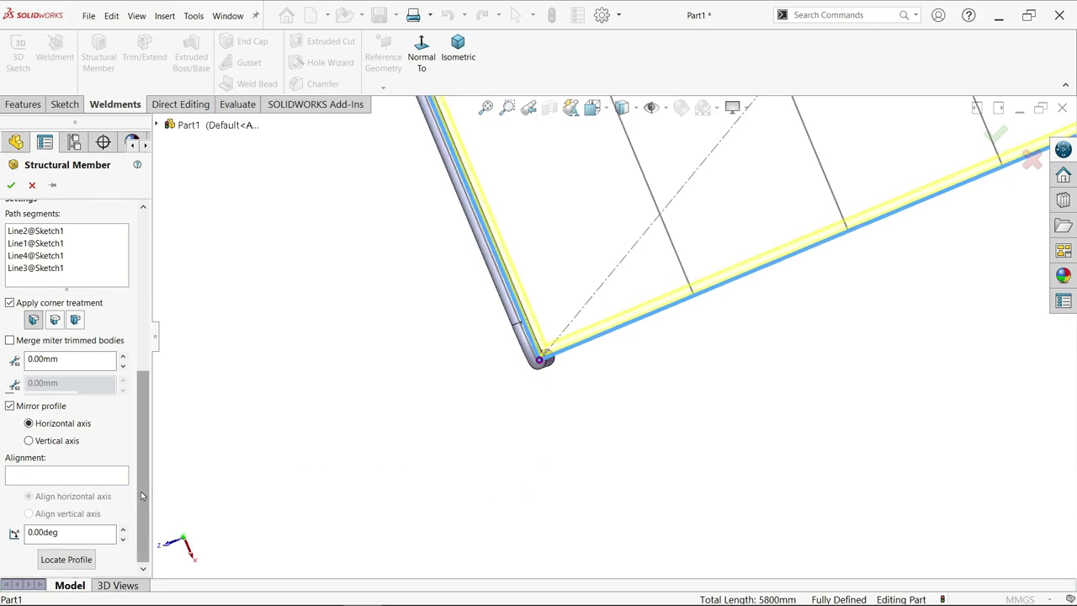
pyautogui.click(64, 561)
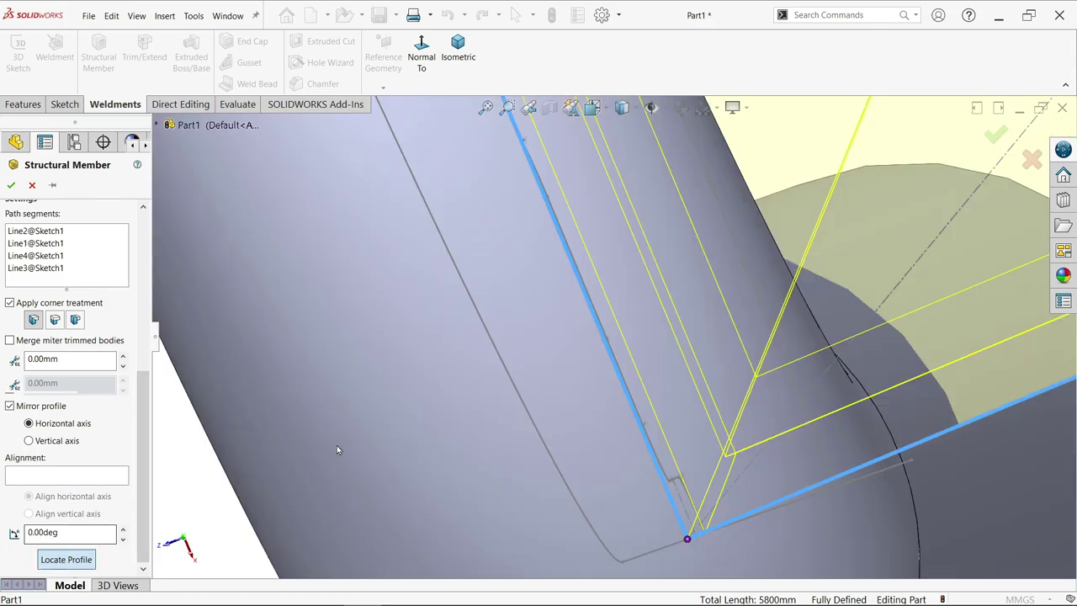
pyautogui.scroll(-5, 782, 379)
pyautogui.moveTo(756, 438); pyautogui.dragTo(752, 230, button='middle')
pyautogui.scroll(3, 765, 314)
pyautogui.scroll(5, 751, 230)
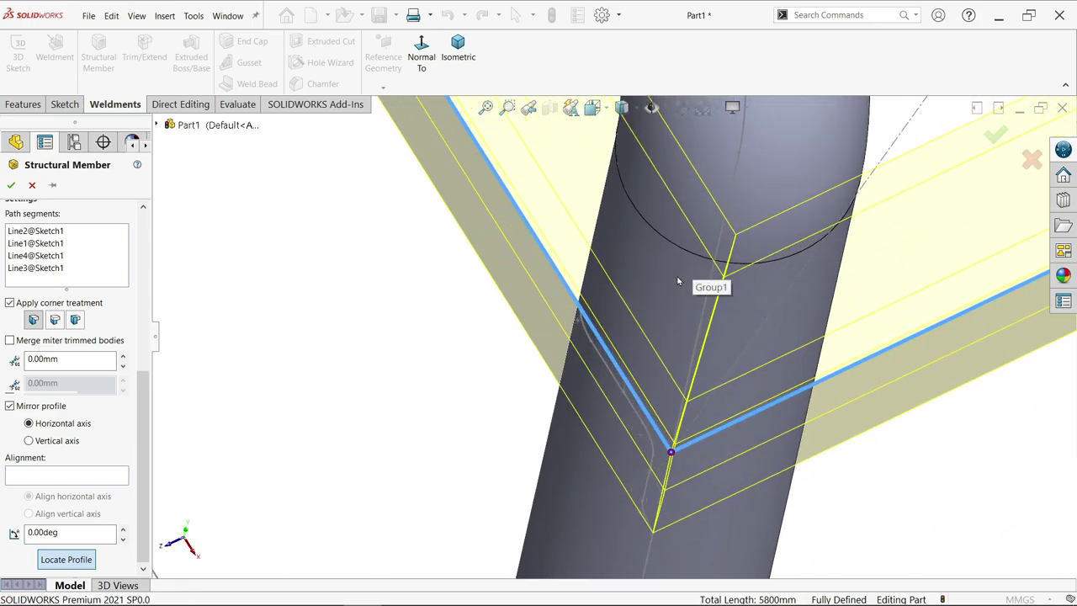
pyautogui.scroll(3, 695, 344)
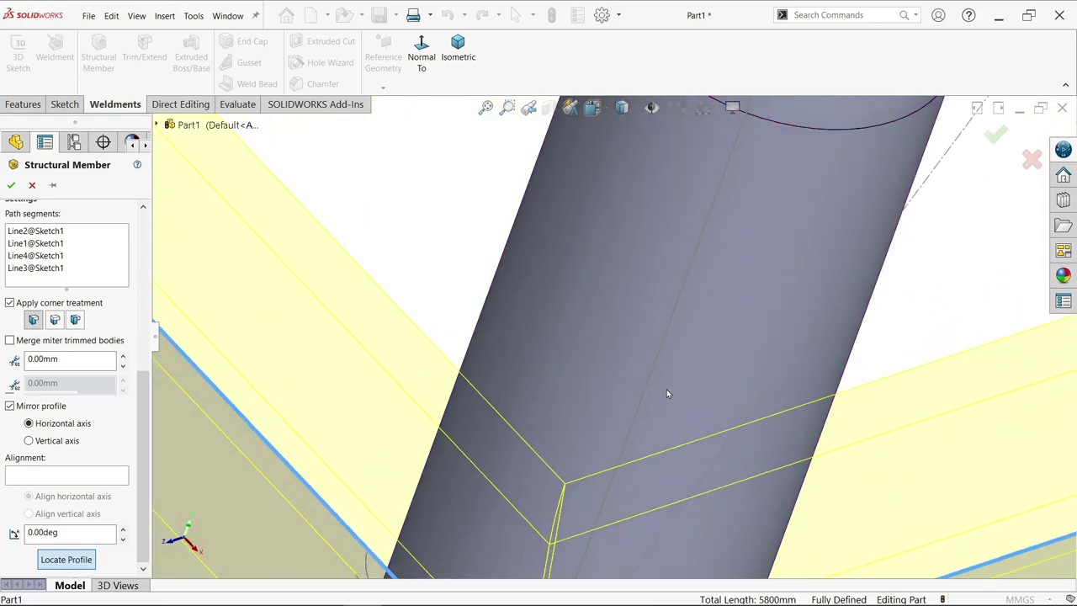
pyautogui.scroll(-5, 660, 396)
pyautogui.scroll(2, 627, 466)
pyautogui.scroll(2, 573, 459)
pyautogui.scroll(1, 618, 402)
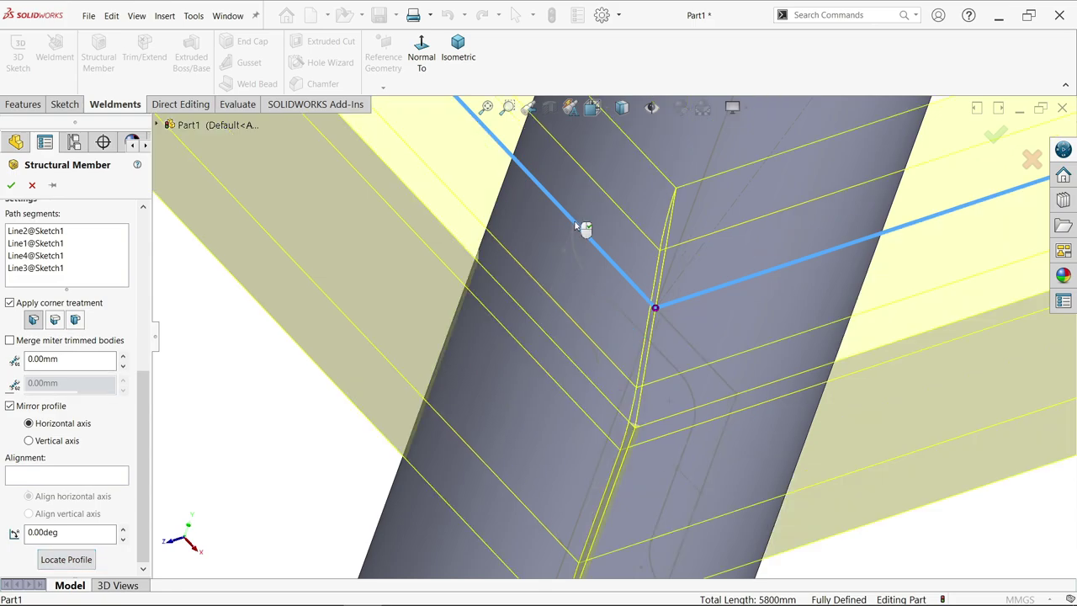
pyautogui.scroll(6, 606, 266)
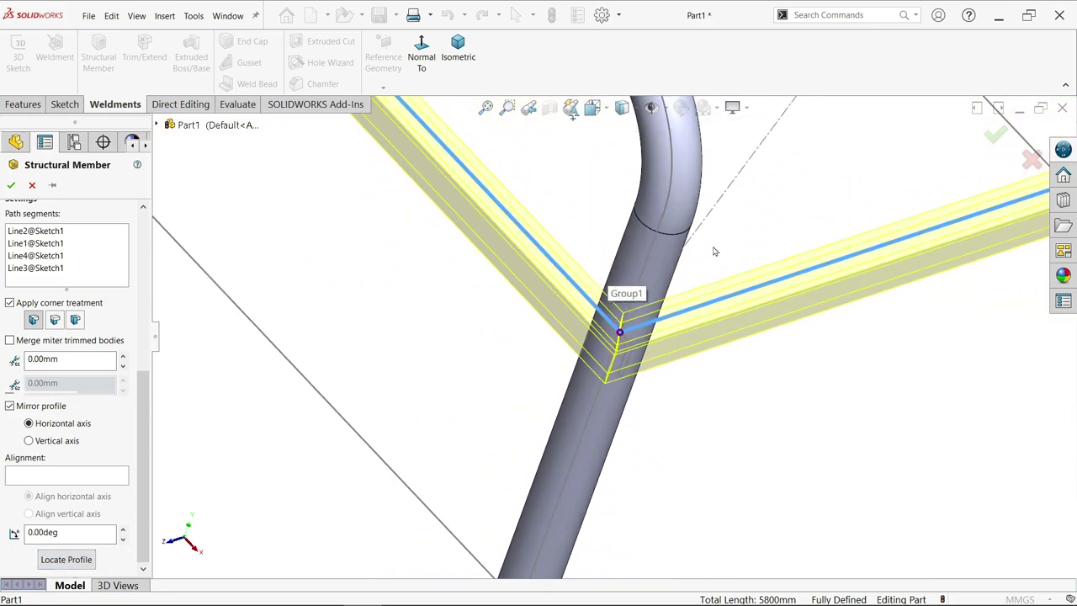
pyautogui.moveTo(744, 223); pyautogui.dragTo(722, 359, button='middle')
pyautogui.scroll(-5, 529, 445)
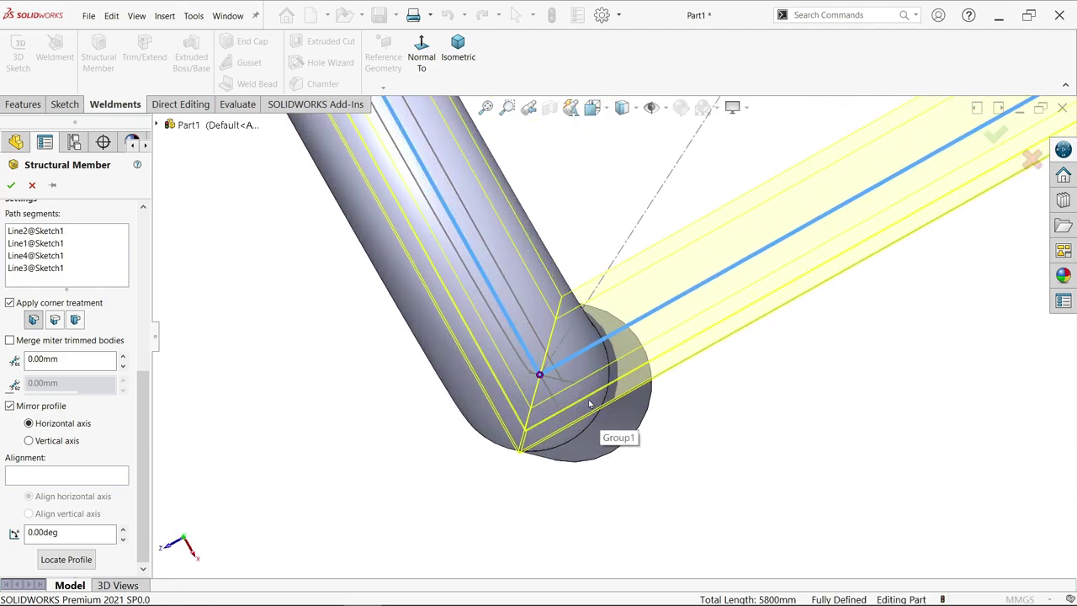
pyautogui.click(635, 108)
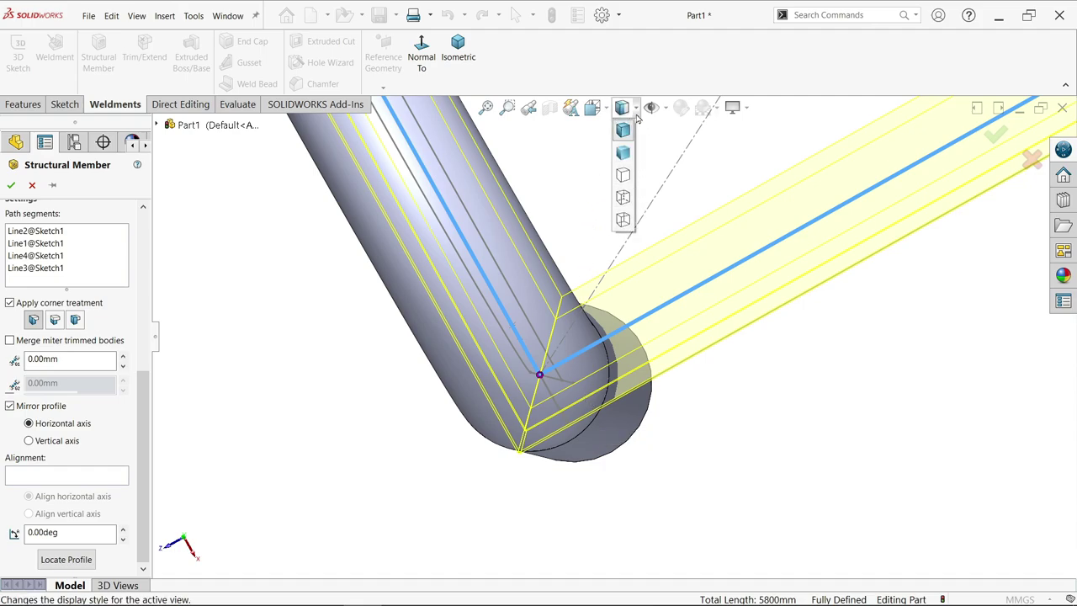
pyautogui.click(623, 129)
pyautogui.click(591, 107)
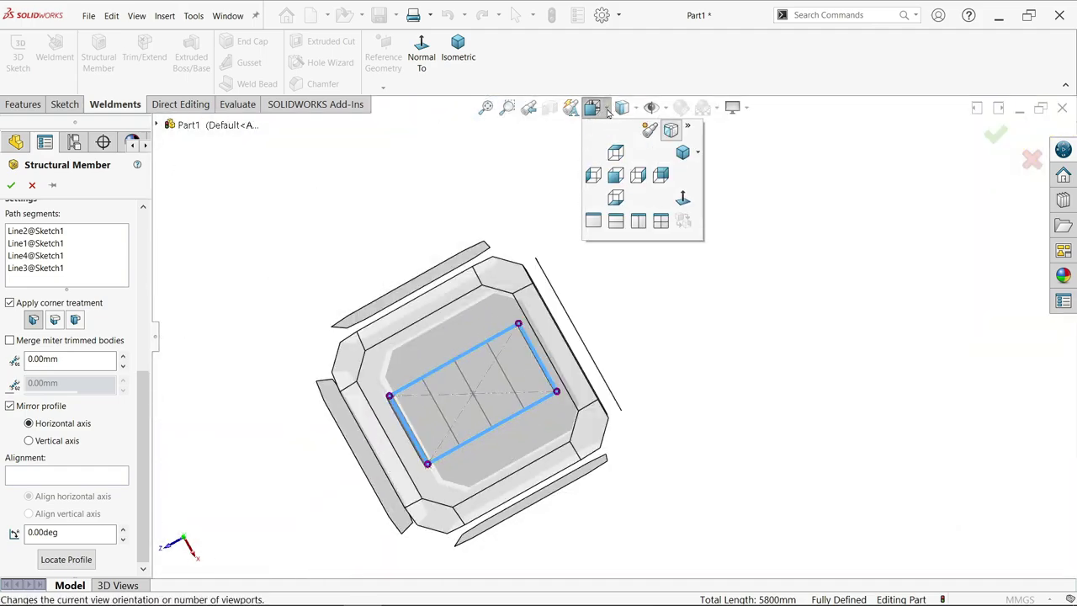
pyautogui.click(616, 154)
pyautogui.scroll(-15, 501, 544)
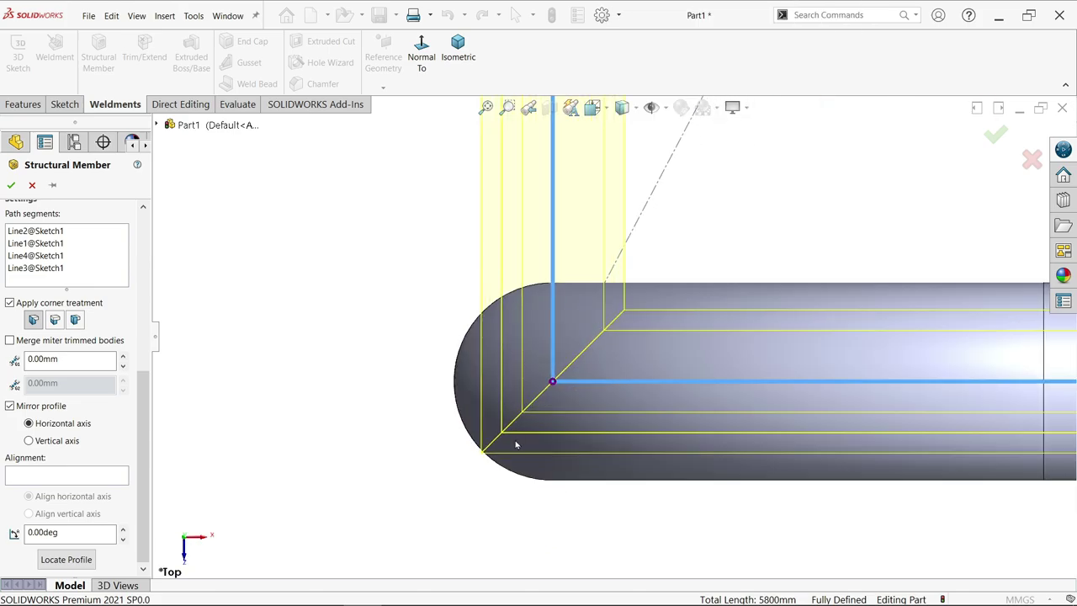
# Step: Finish the Angle iron 35 X 35 X 5 member, return to isometric, and begin another structural member
pyautogui.click(11, 184)
pyautogui.click(458, 57)
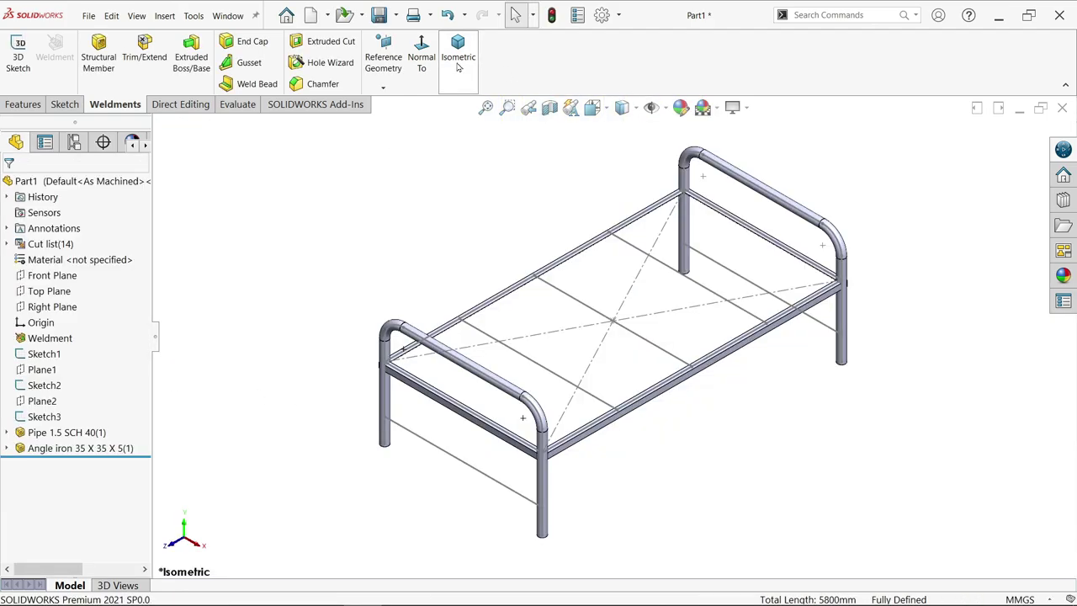
pyautogui.scroll(-5, 579, 421)
pyautogui.moveTo(583, 411); pyautogui.dragTo(597, 435, button='middle')
pyautogui.scroll(5, 621, 410)
pyautogui.scroll(-3, 482, 312)
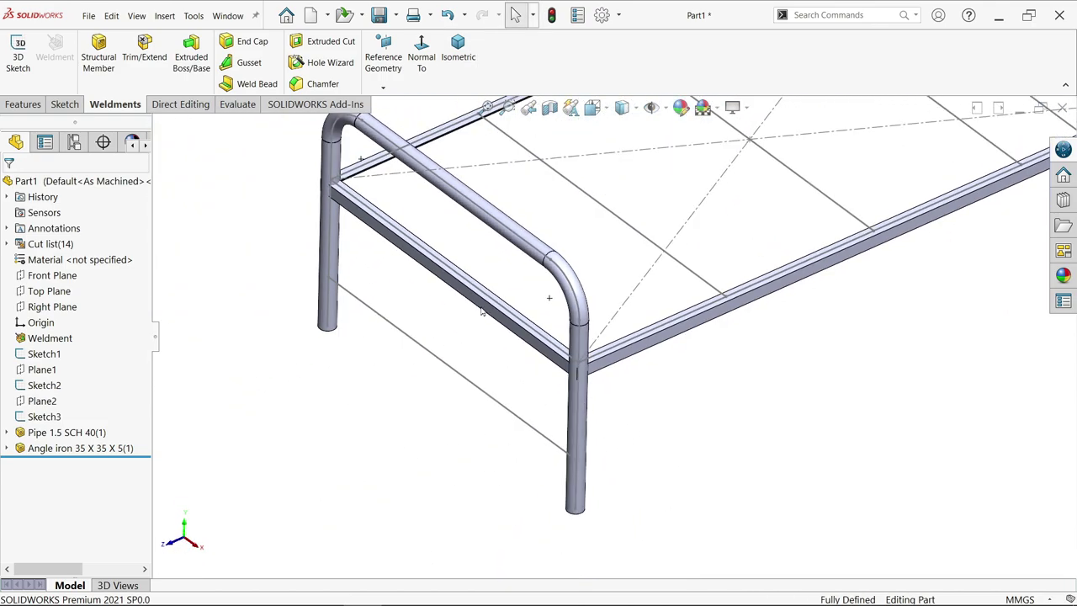
pyautogui.click(99, 53)
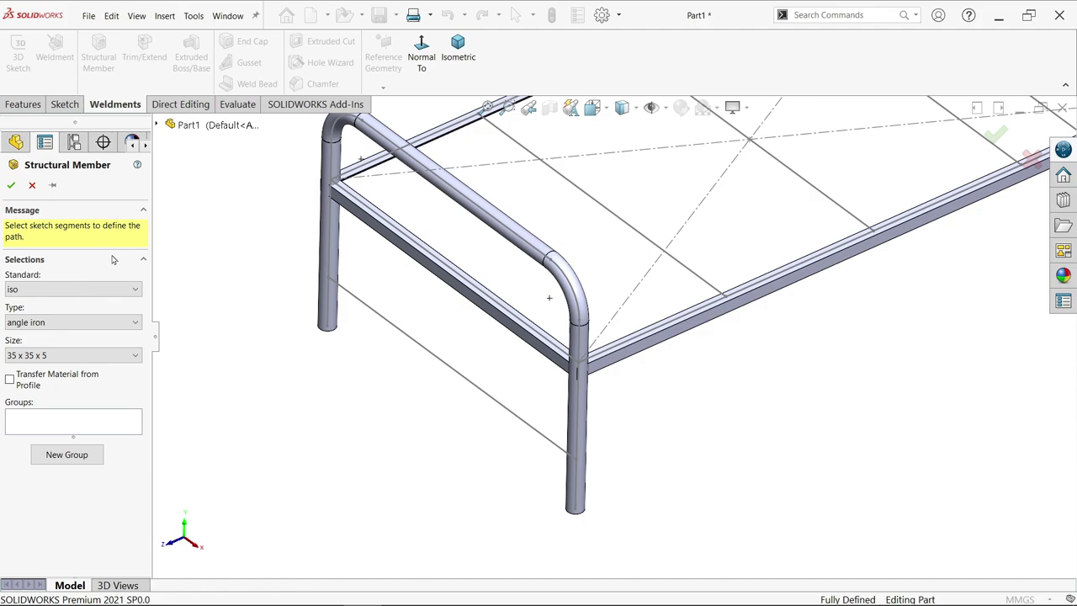
# Step: Set the member profile to rectangular tube, size 60 x 40 x 3.2
pyautogui.click(41, 320)
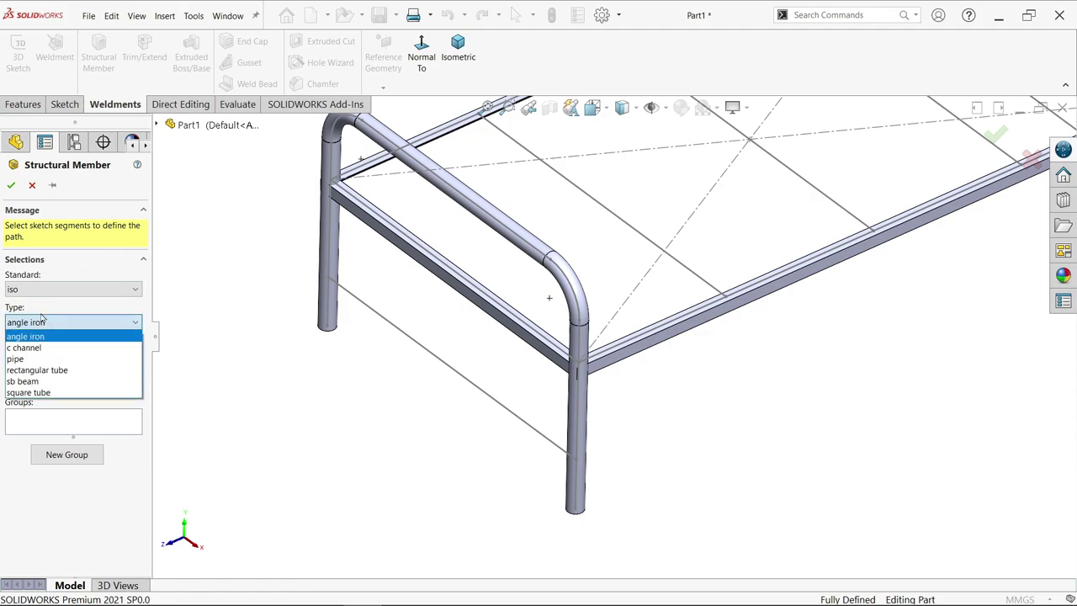
pyautogui.click(32, 370)
pyautogui.click(34, 355)
pyautogui.click(37, 386)
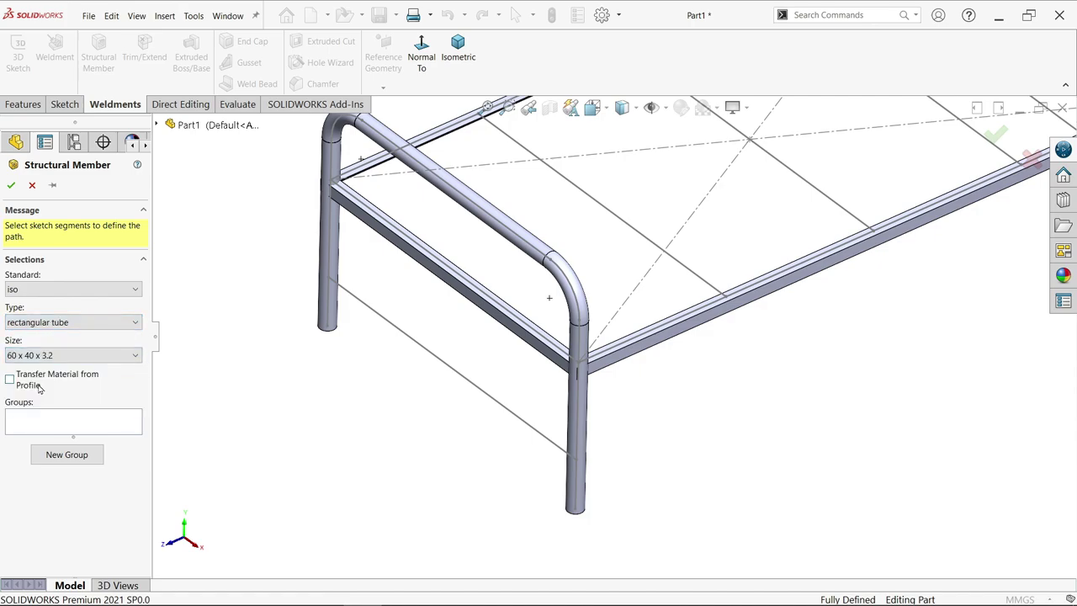
# Step: Pick Line6@Sketch2 and Line6@Sketch3, the two lower side lines, as tube paths
pyautogui.click(523, 427)
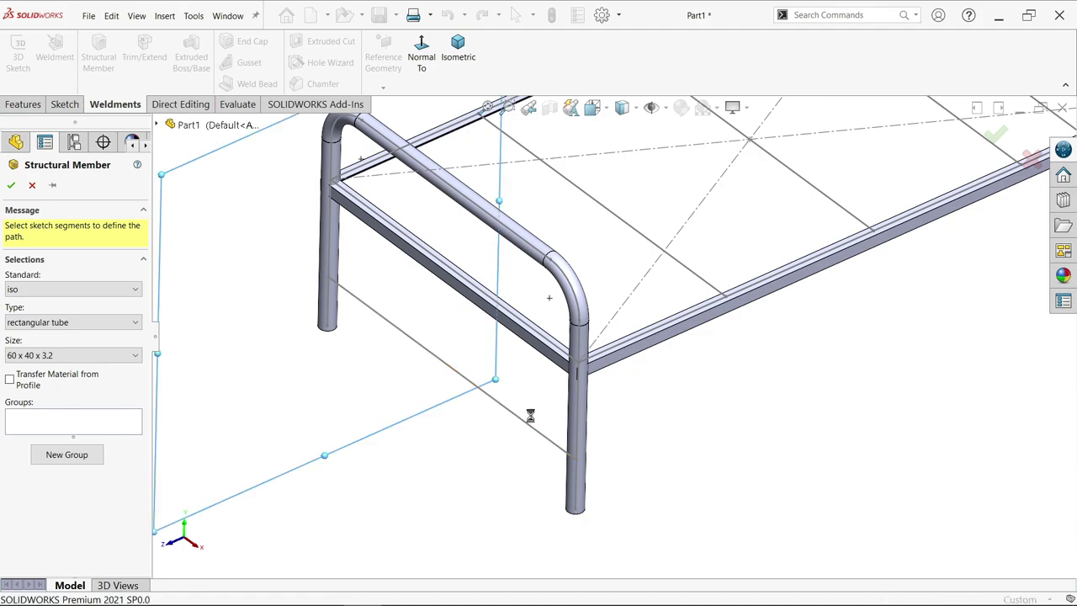
pyautogui.scroll(3, 661, 390)
pyautogui.scroll(-2, 774, 247)
pyautogui.scroll(-2, 879, 255)
pyautogui.click(925, 268)
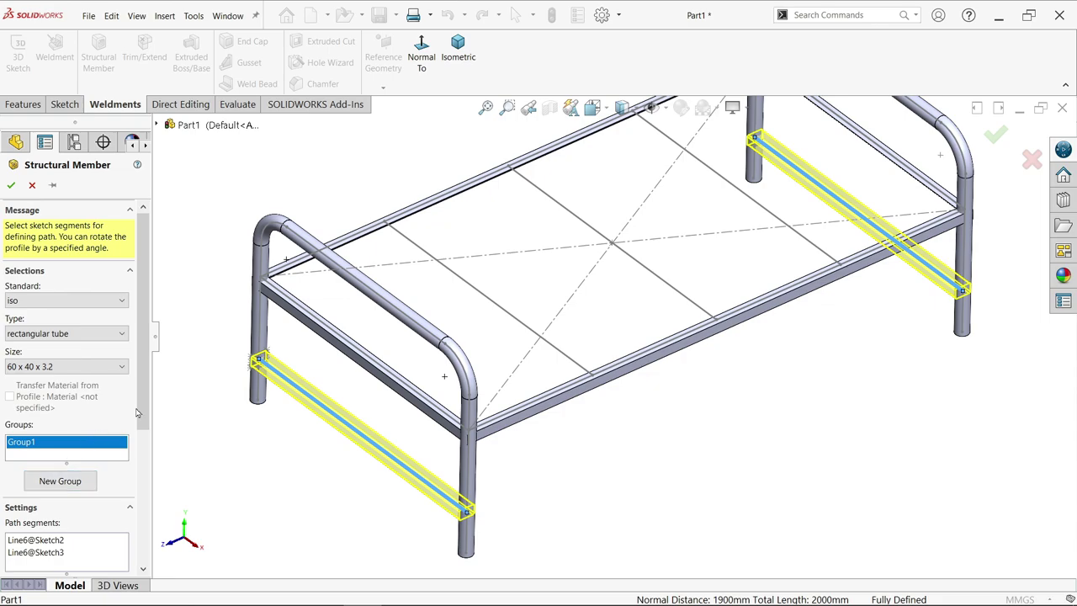
# Step: Rotate the rectangular tube profile by 90°
pyautogui.scroll(-5, 508, 511)
pyautogui.moveTo(551, 453); pyautogui.dragTo(548, 416, button='middle')
pyautogui.scroll(-3, 151, 420)
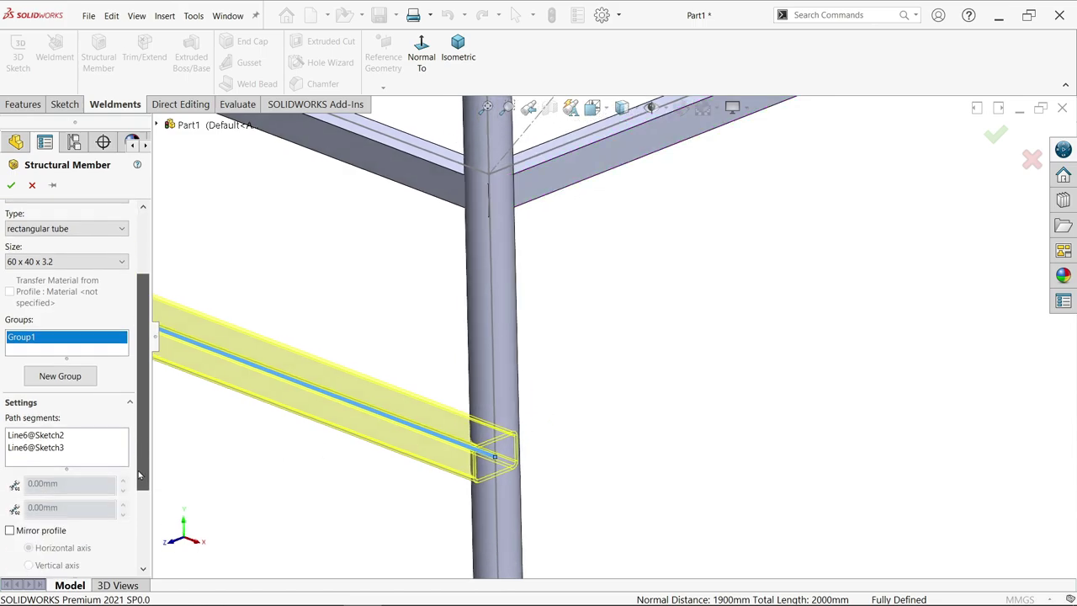
pyautogui.scroll(-3, 140, 472)
pyautogui.doubleClick(65, 532)
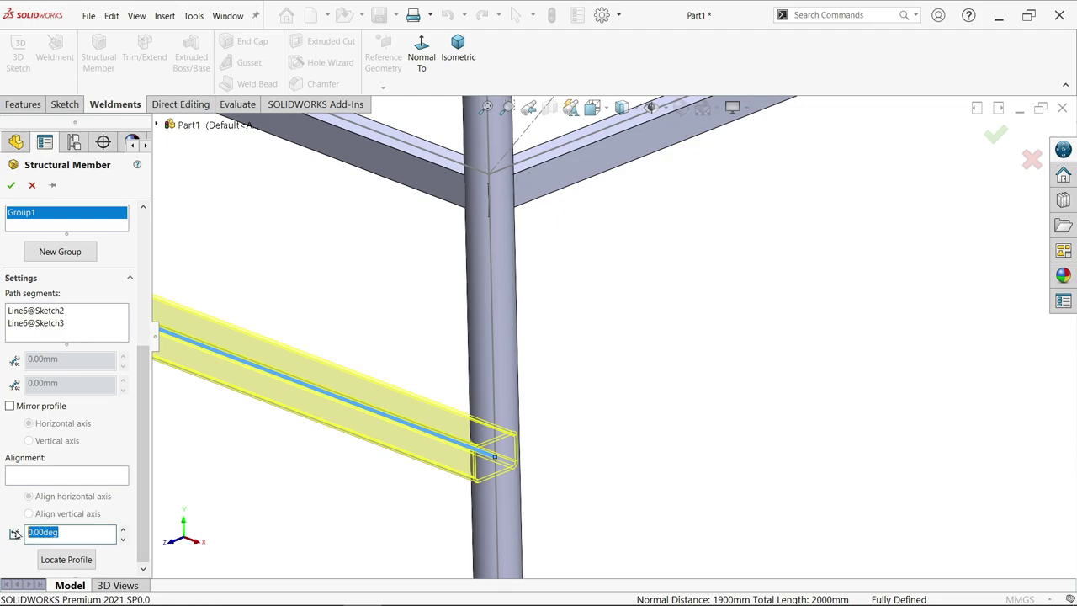
pyautogui.write('90')
pyautogui.press('Return')
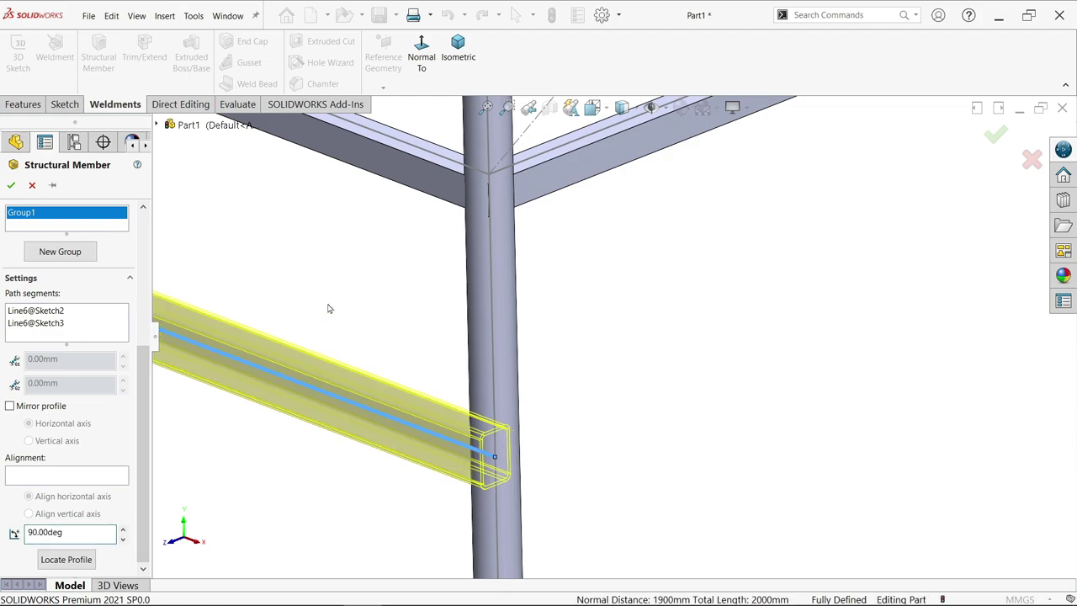
# Step: Accept the Rectangular tube 60 X 40 X 3.2 member to create the two lower rails
pyautogui.scroll(5, 510, 354)
pyautogui.moveTo(590, 352); pyautogui.dragTo(652, 415, button='middle')
pyautogui.scroll(5, 648, 396)
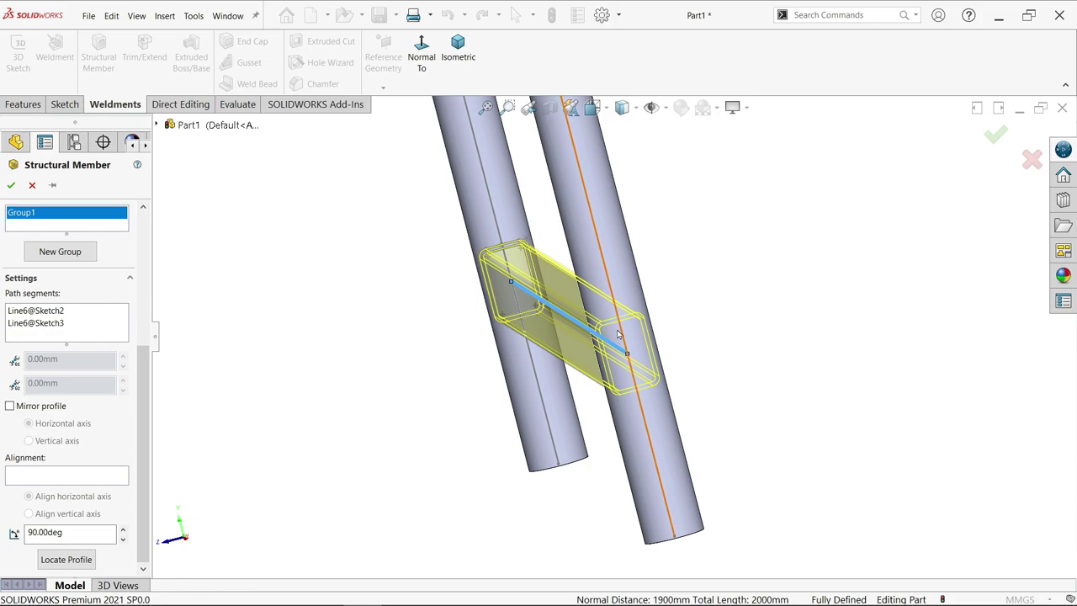
pyautogui.click(11, 185)
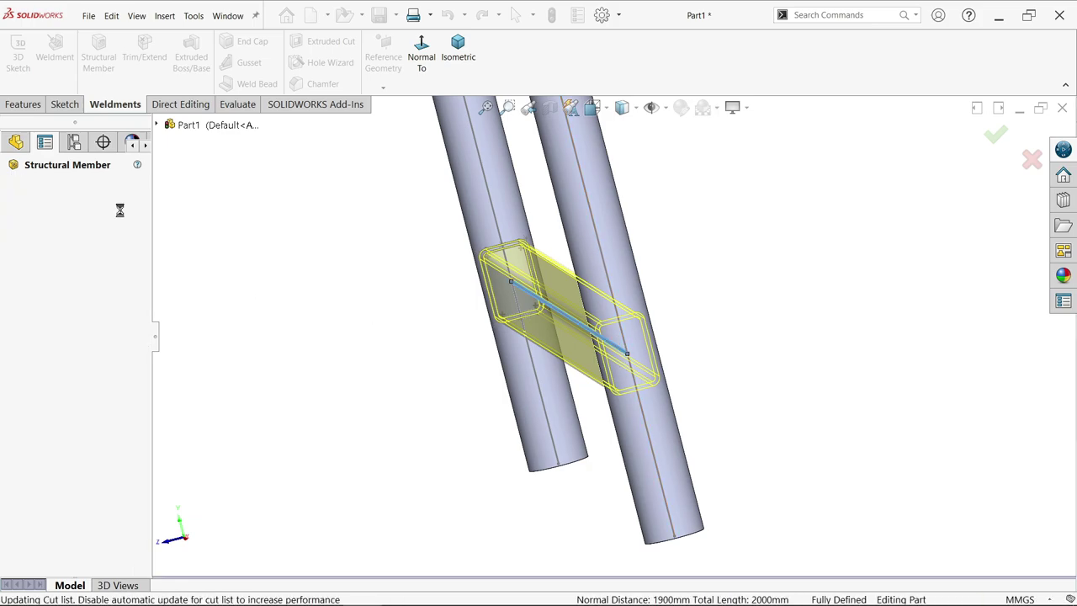
pyautogui.scroll(-6, 613, 264)
pyautogui.scroll(5, 707, 312)
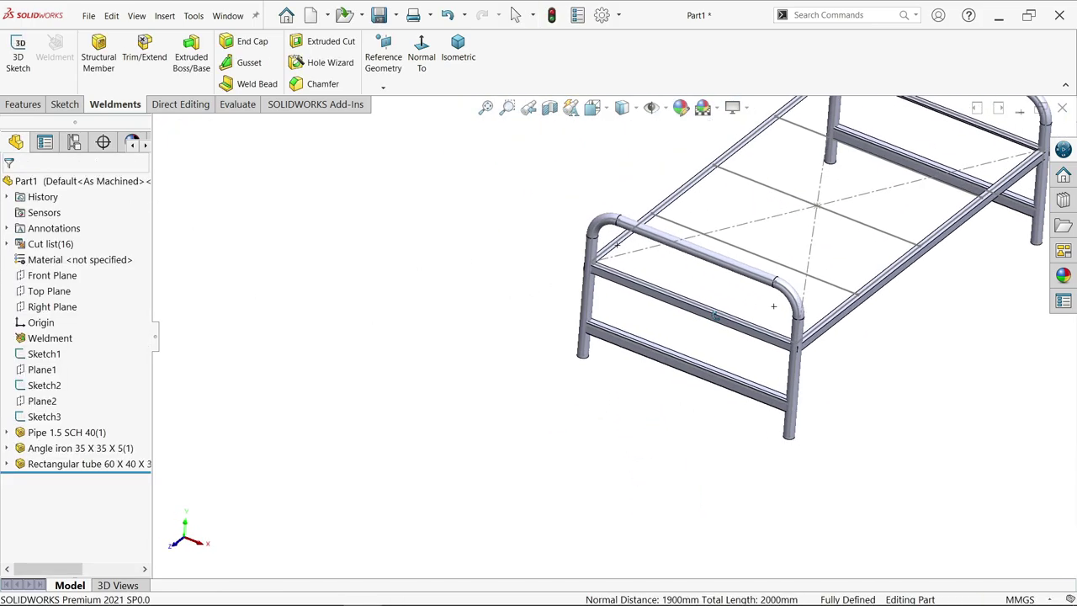
pyautogui.scroll(-4, 714, 318)
pyautogui.scroll(3, 638, 402)
pyautogui.scroll(-2, 637, 401)
pyautogui.scroll(3, 529, 425)
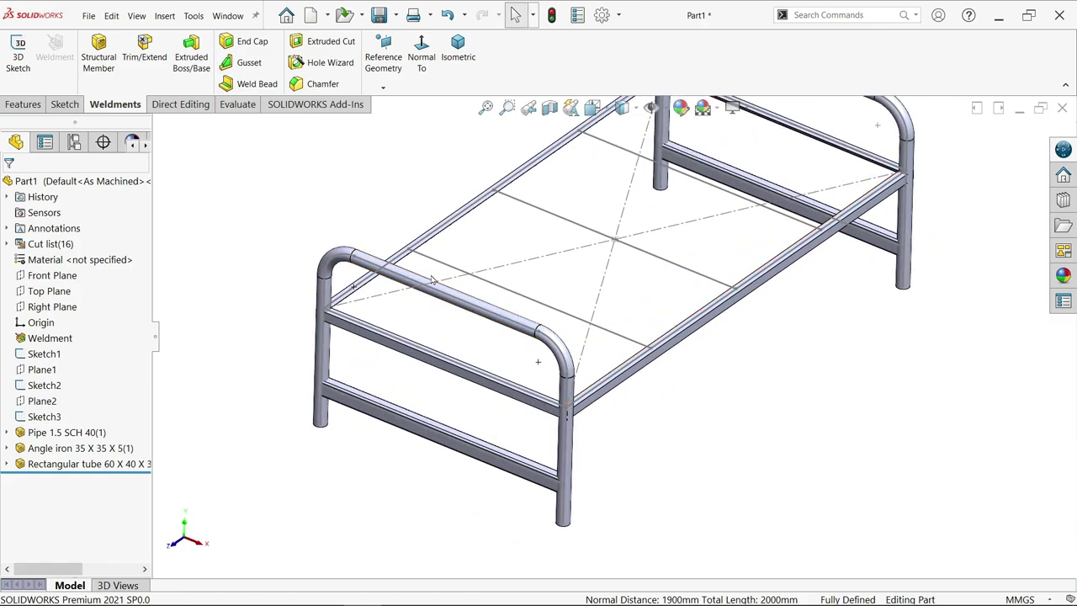
# Step: Start a trim and select the front and side angle-iron rails as bodies to trim
pyautogui.click(146, 57)
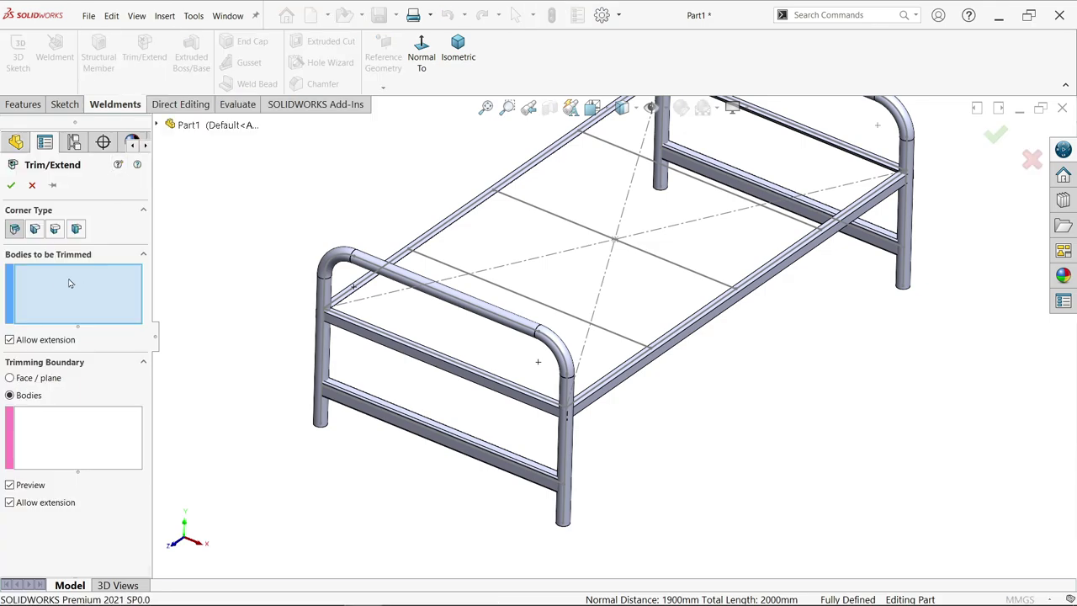
pyautogui.scroll(5, 404, 339)
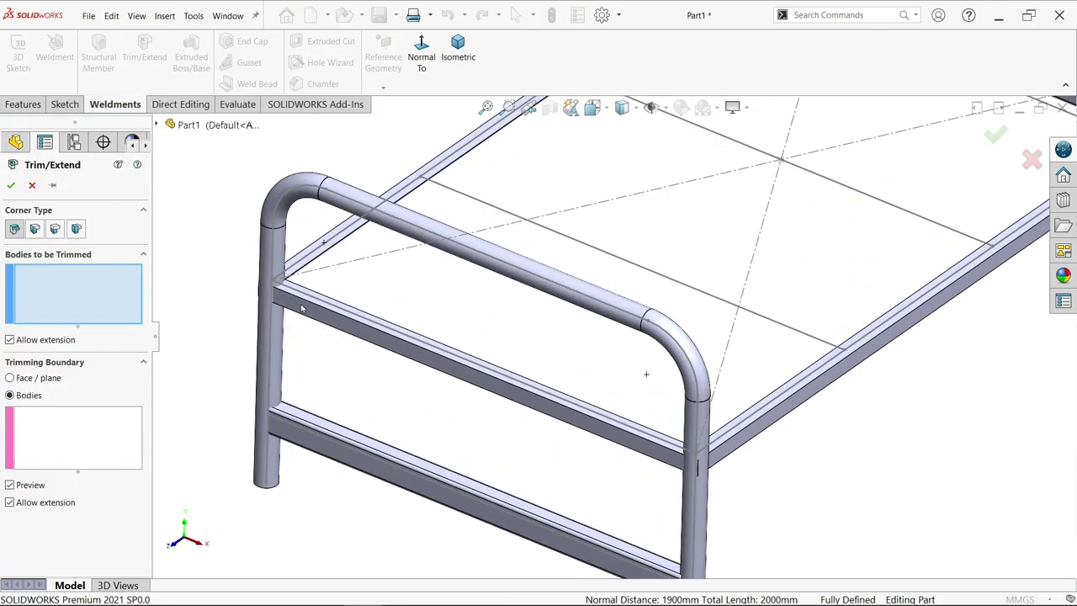
pyautogui.click(390, 322)
pyautogui.scroll(-3, 421, 337)
pyautogui.scroll(1, 642, 404)
pyautogui.scroll(-1, 751, 416)
pyautogui.scroll(3, 752, 416)
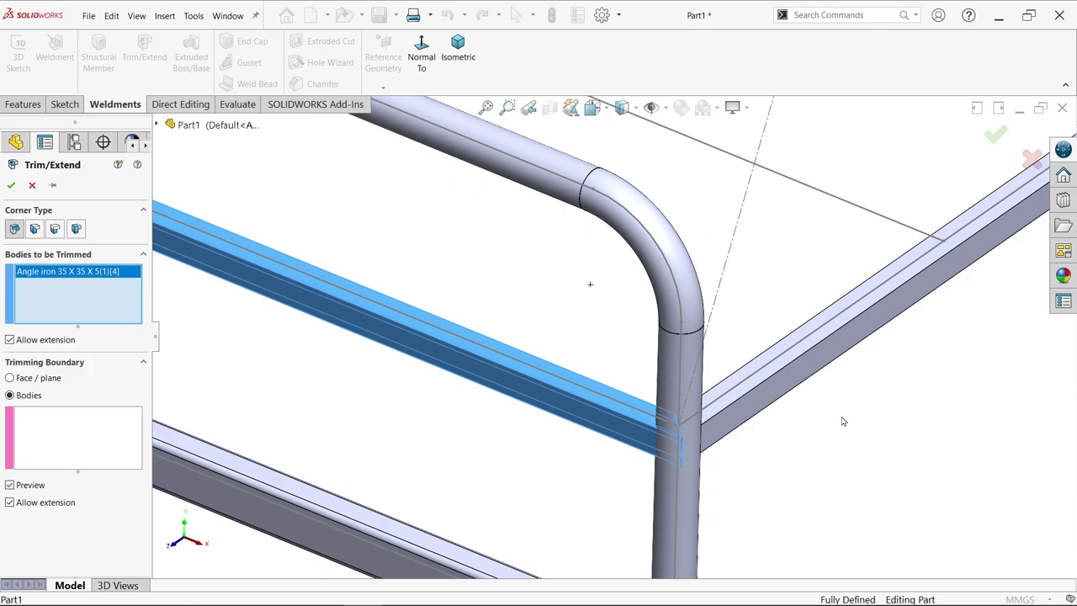
pyautogui.click(759, 402)
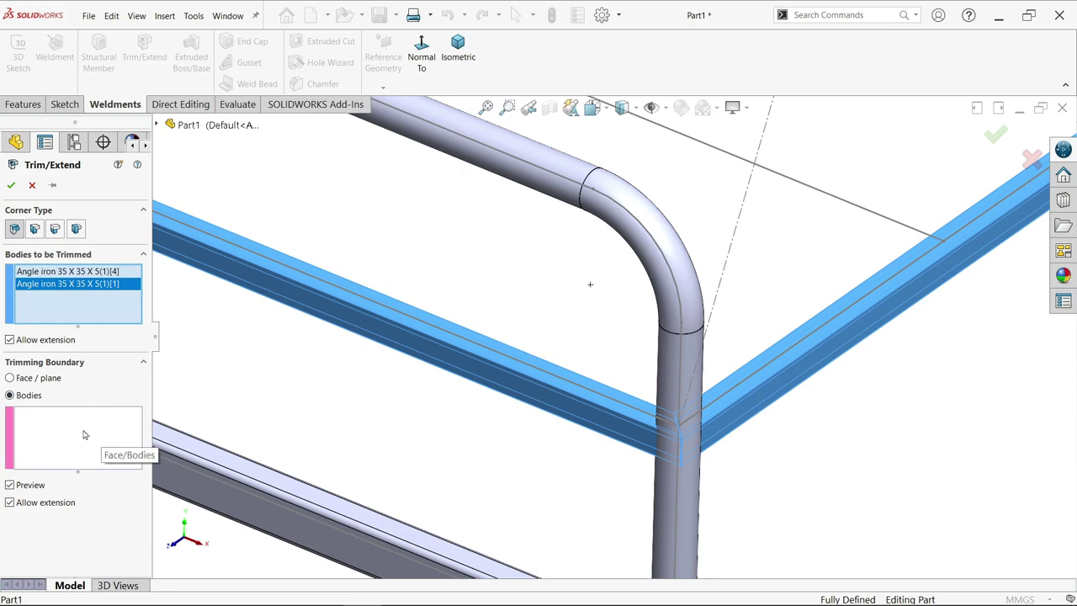
# Step: Use the pipe leg as the trimming boundary with a simple cut and apply
pyautogui.click(38, 427)
pyautogui.click(683, 478)
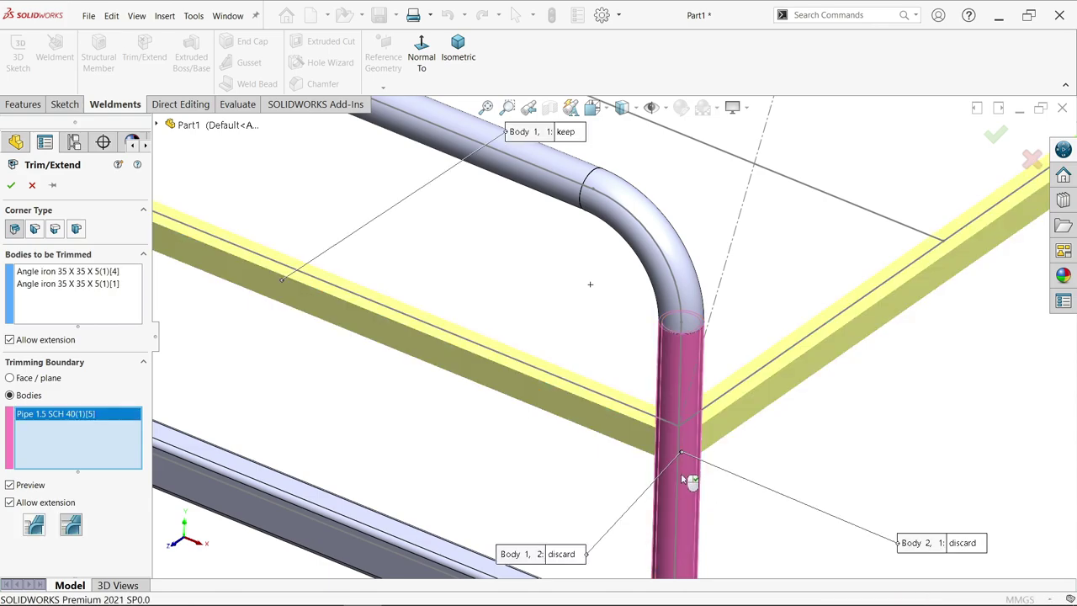
pyautogui.scroll(3, 702, 452)
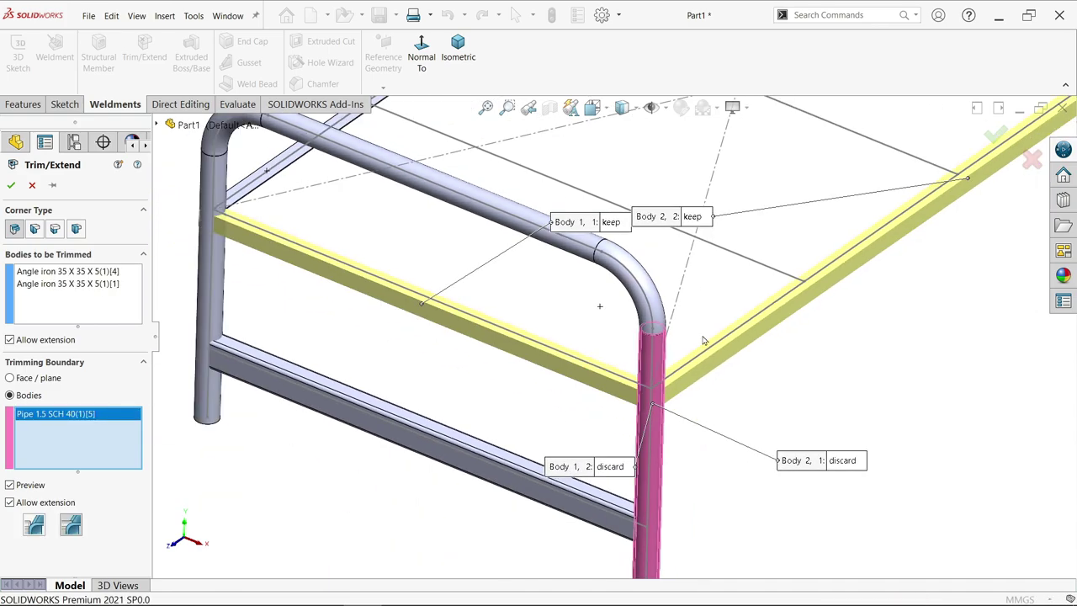
pyautogui.moveTo(610, 222); pyautogui.dragTo(562, 294)
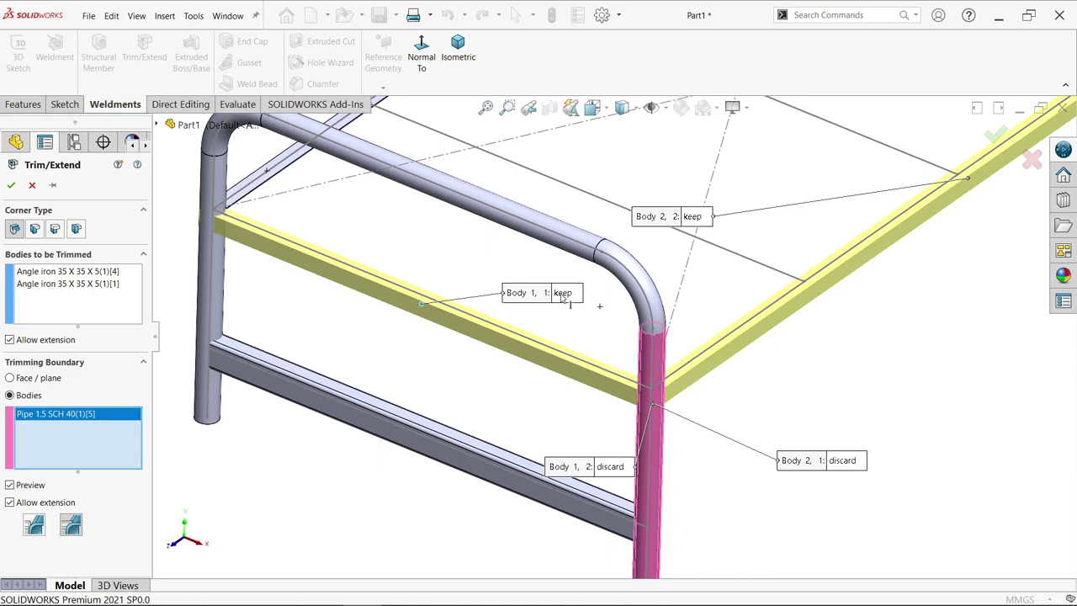
pyautogui.click(34, 527)
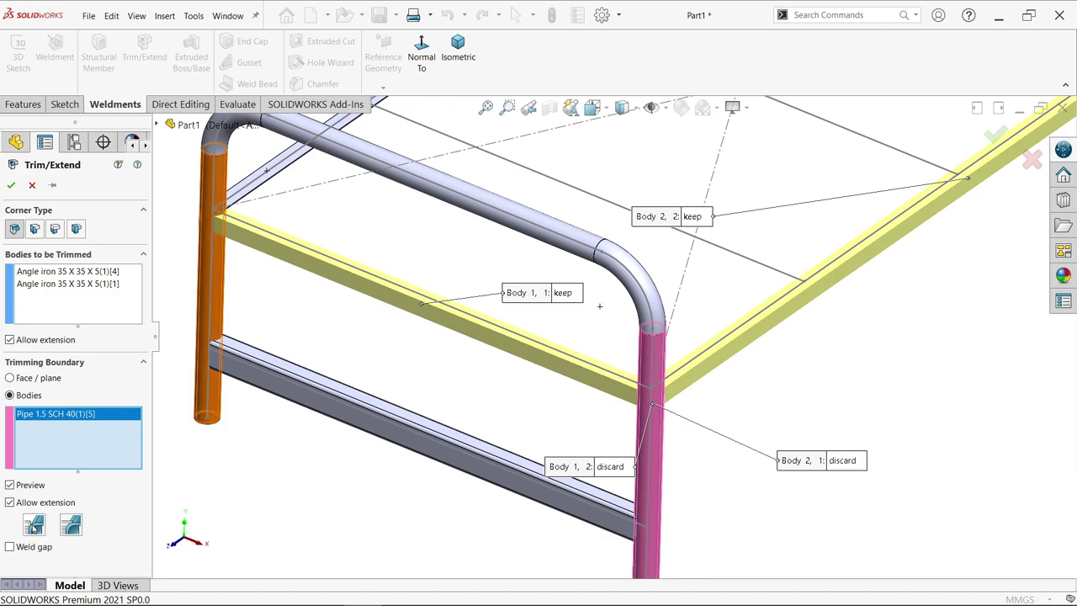
pyautogui.click(10, 185)
pyautogui.scroll(-5, 680, 392)
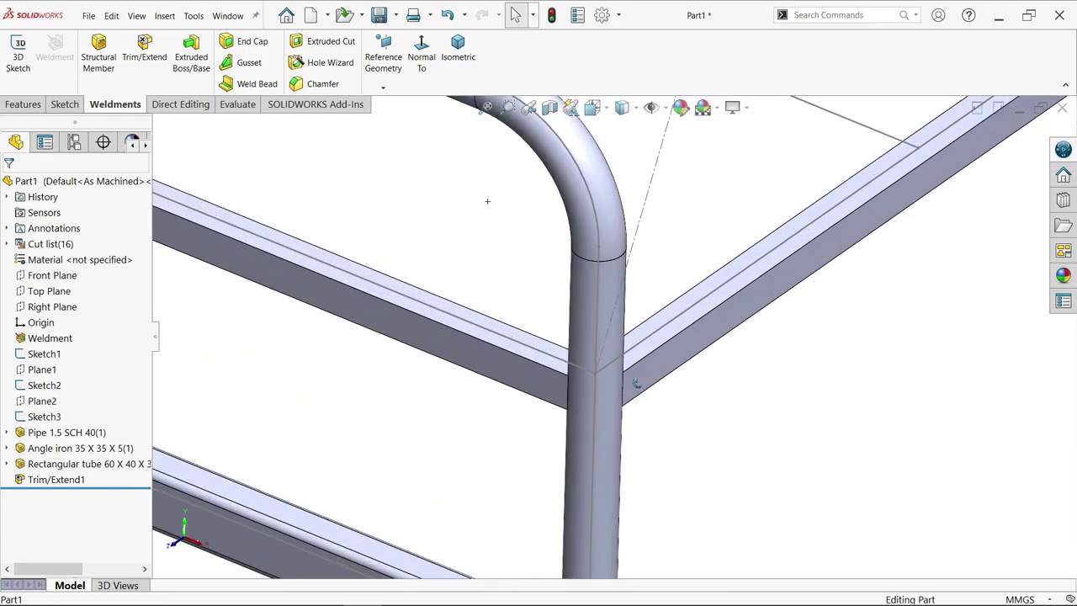
pyautogui.moveTo(488, 197); pyautogui.dragTo(556, 305, button='middle')
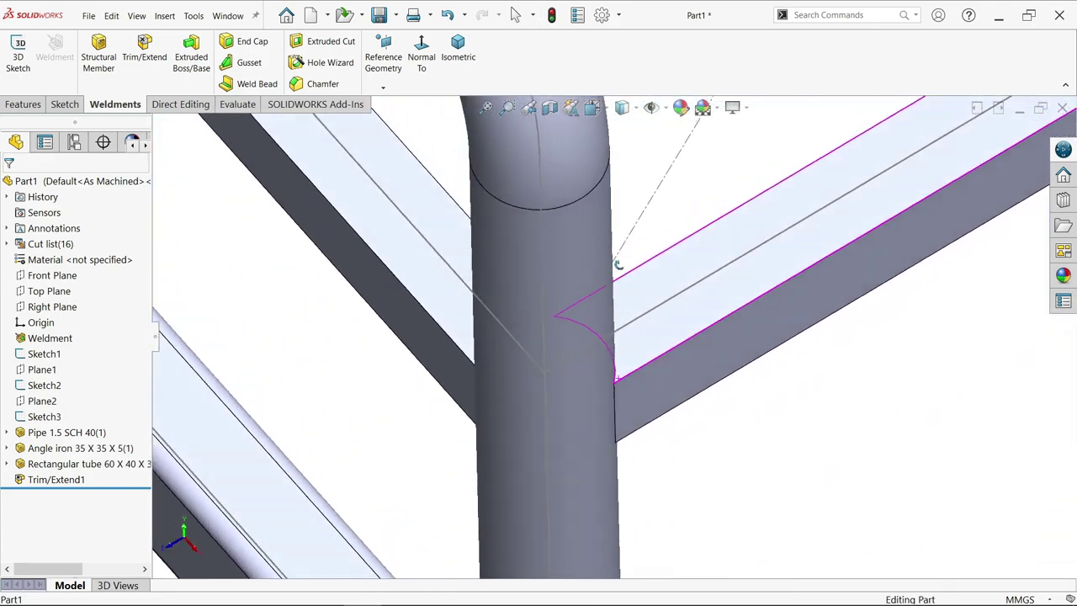
pyautogui.scroll(4, 620, 260)
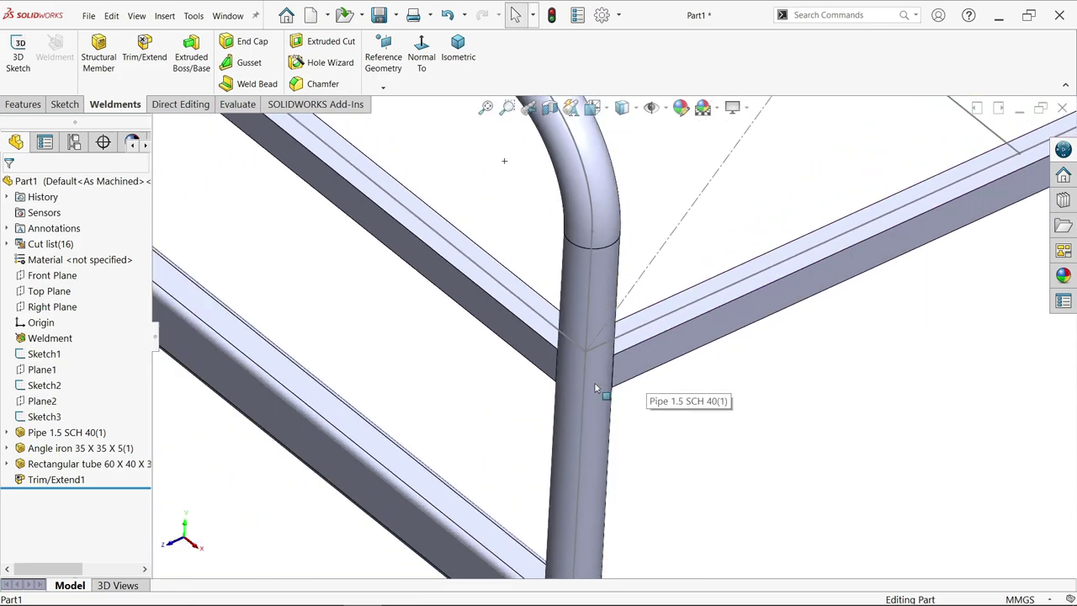
pyautogui.click(595, 388)
pyautogui.click(645, 350)
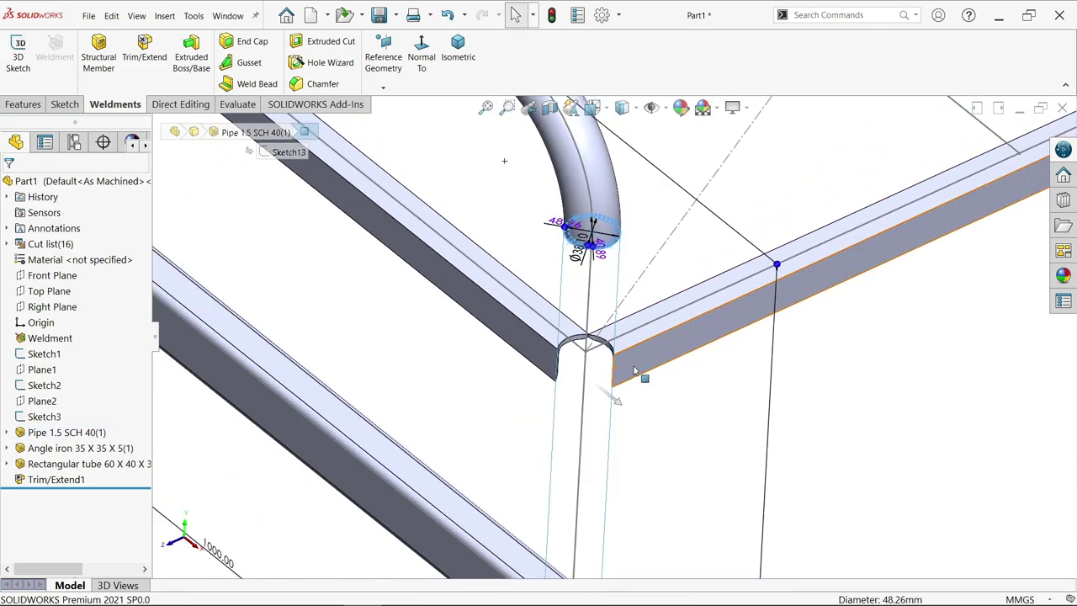
pyautogui.moveTo(606, 371)
pyautogui.mouseDown(button='middle')
pyautogui.moveTo(598, 277)
pyautogui.moveTo(593, 376)
pyautogui.mouseUp(button='middle')
pyautogui.click(448, 17)
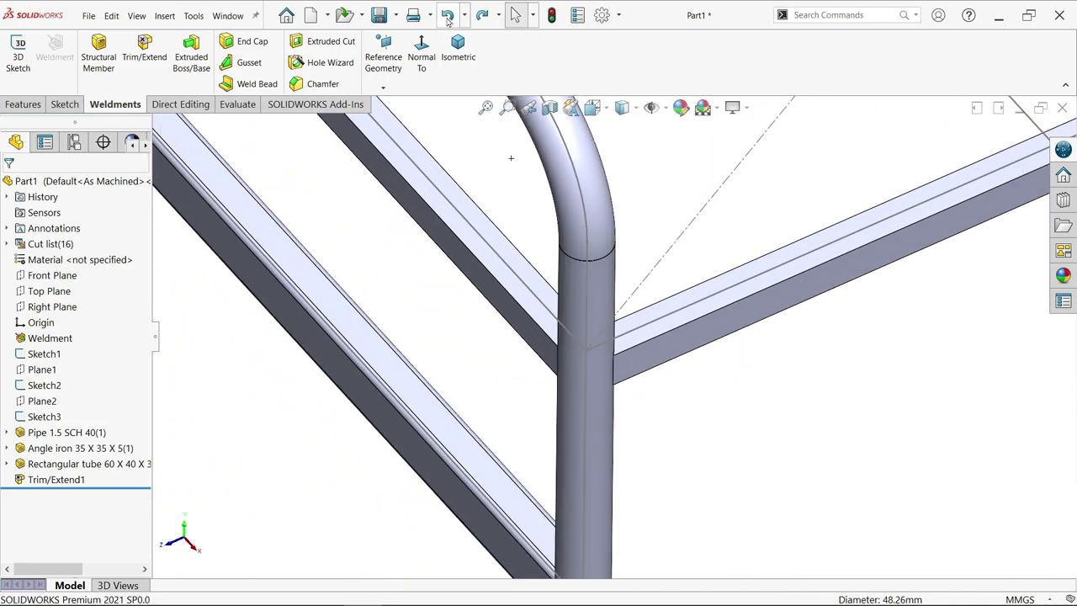
pyautogui.scroll(5, 562, 341)
pyautogui.scroll(-5, 446, 303)
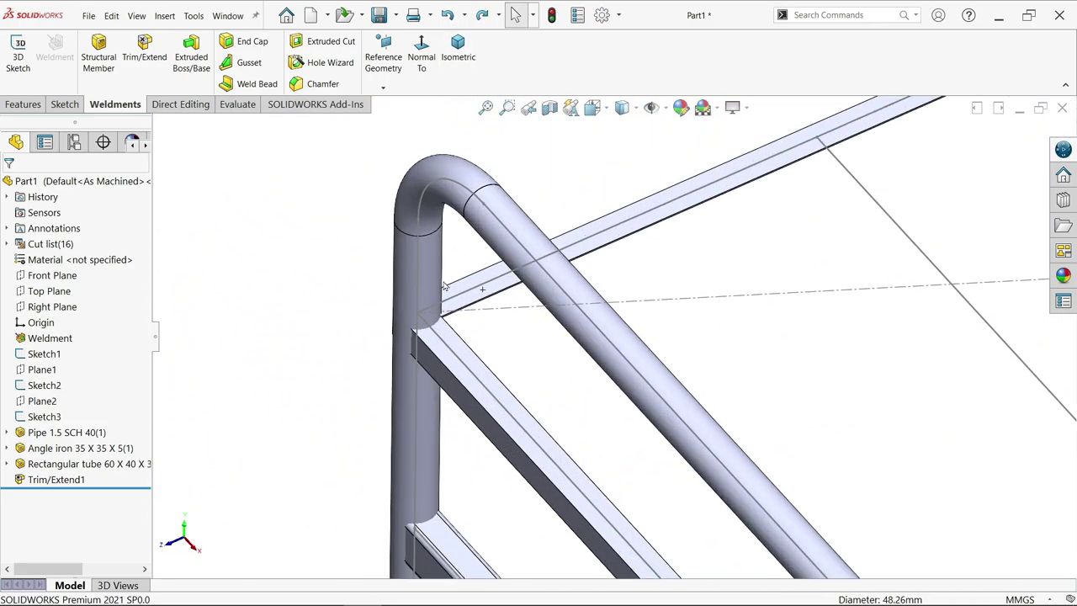
pyautogui.scroll(-1, 447, 303)
# Step: Trim the upper and lower angle-iron rails back to the vertical pipe leg
pyautogui.click(134, 59)
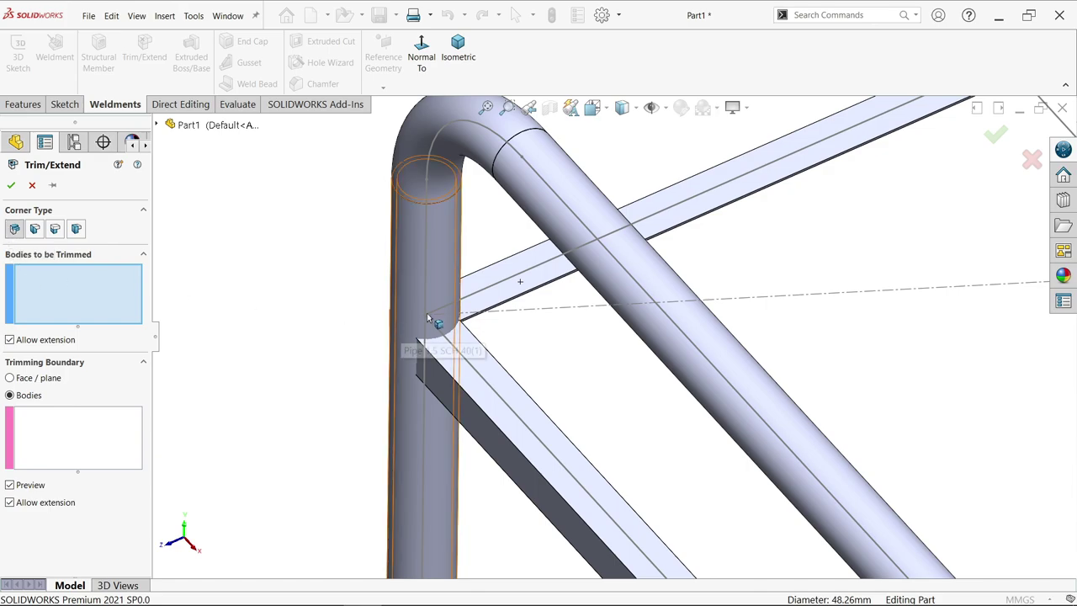
pyautogui.click(493, 300)
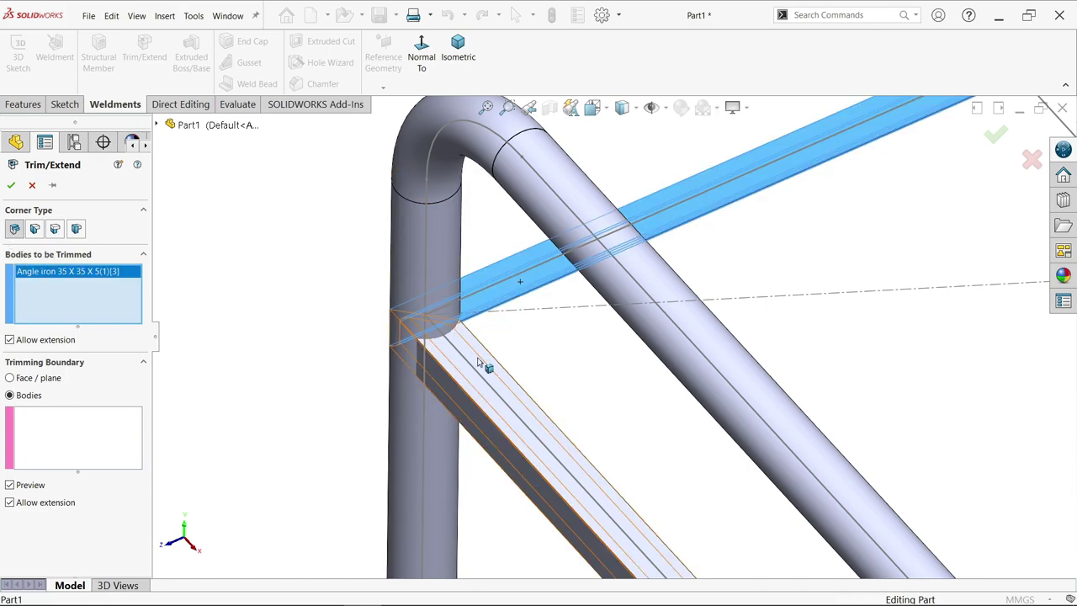
pyautogui.click(469, 379)
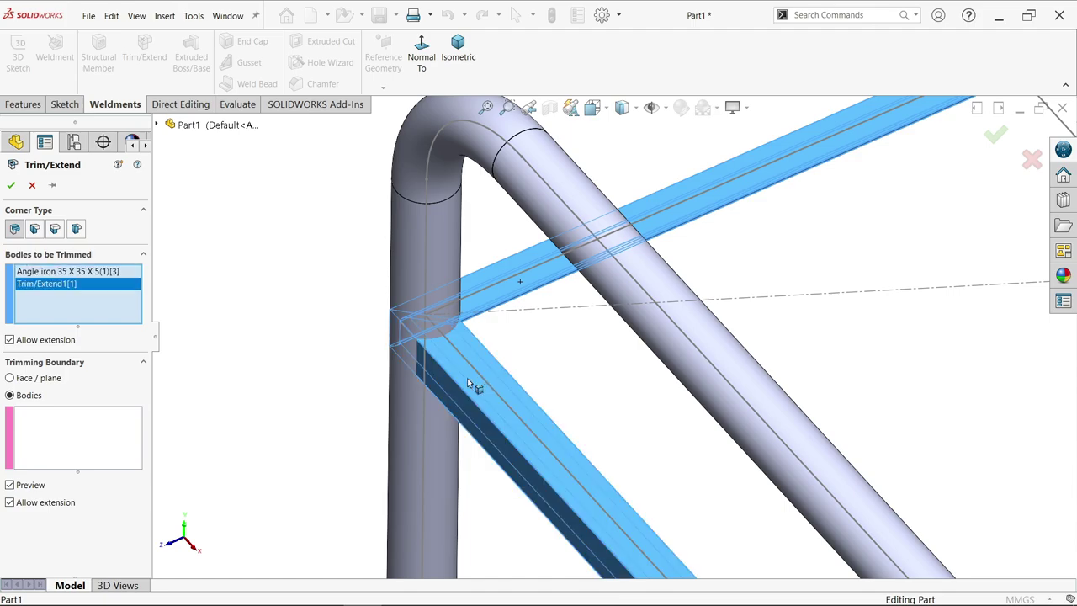
pyautogui.click(54, 444)
pyautogui.click(427, 255)
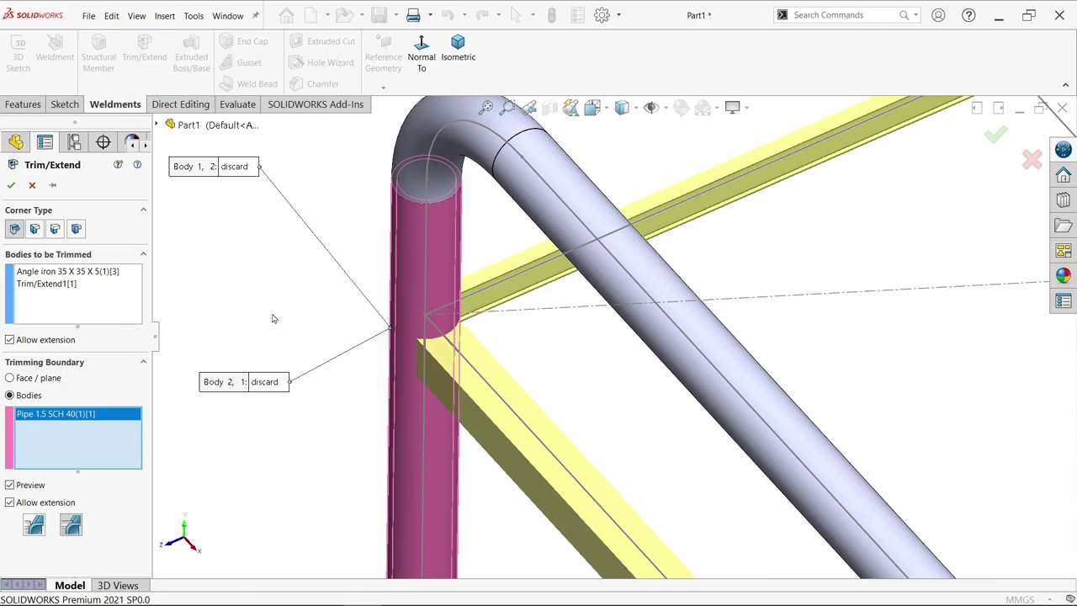
pyautogui.click(15, 186)
pyautogui.scroll(5, 477, 330)
pyautogui.scroll(2, 477, 330)
pyautogui.scroll(-8, 977, 331)
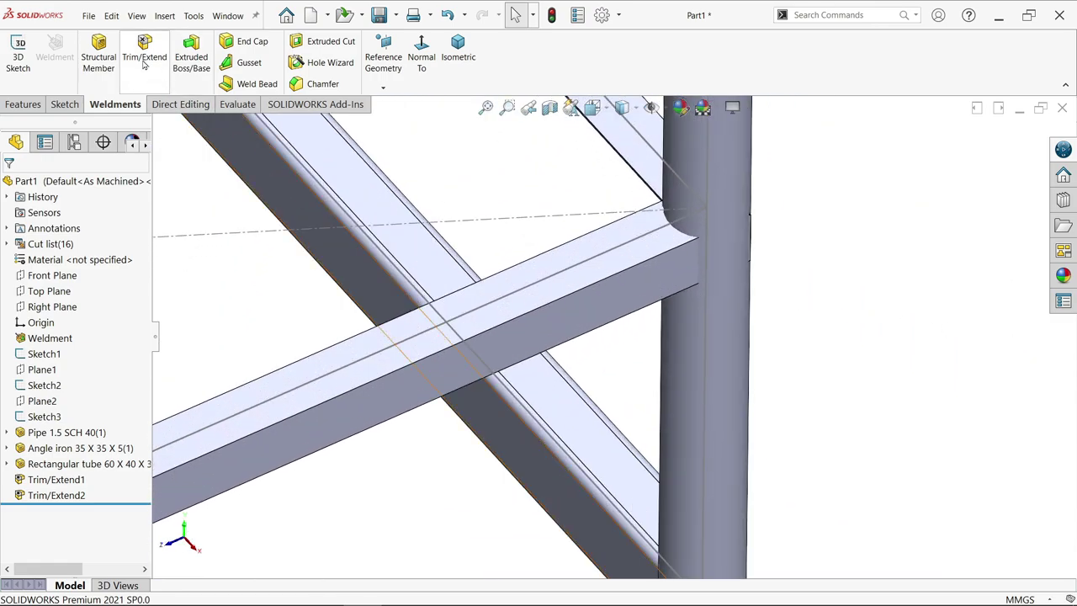
# Step: Trim the rectangular tube rail and the angle iron against the vertical pipe leg
pyautogui.click(144, 59)
pyautogui.click(631, 305)
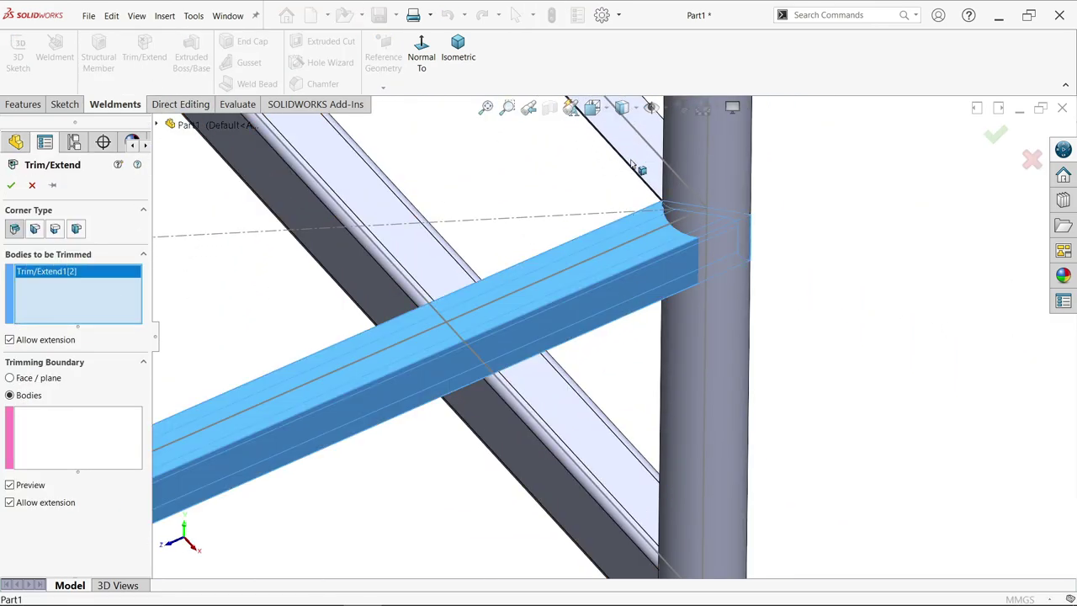
pyautogui.click(633, 189)
pyautogui.click(62, 455)
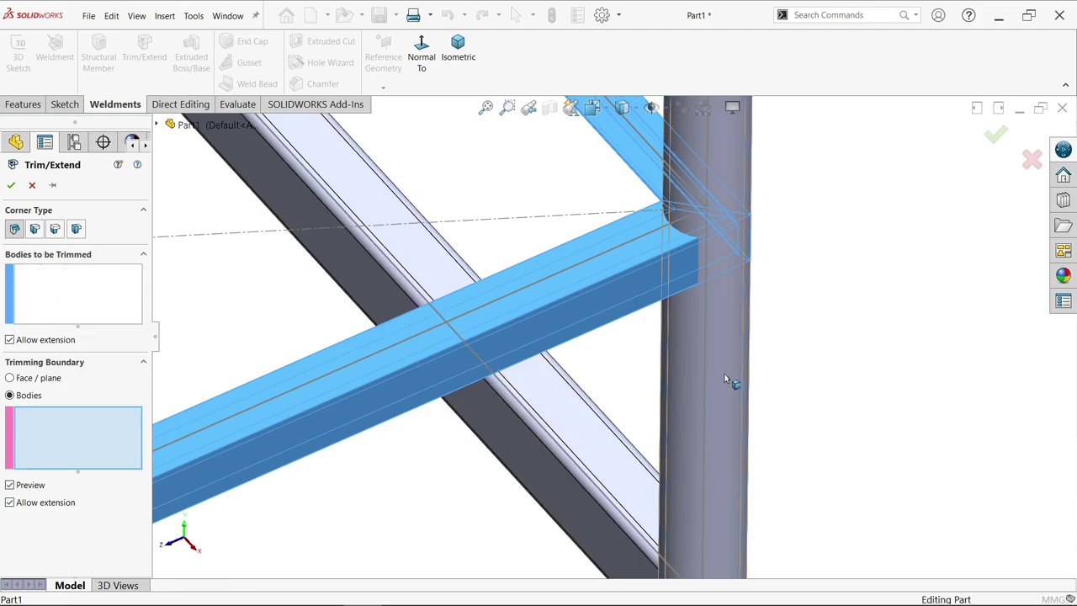
pyautogui.click(665, 392)
pyautogui.scroll(2, 713, 366)
pyautogui.scroll(3, 714, 366)
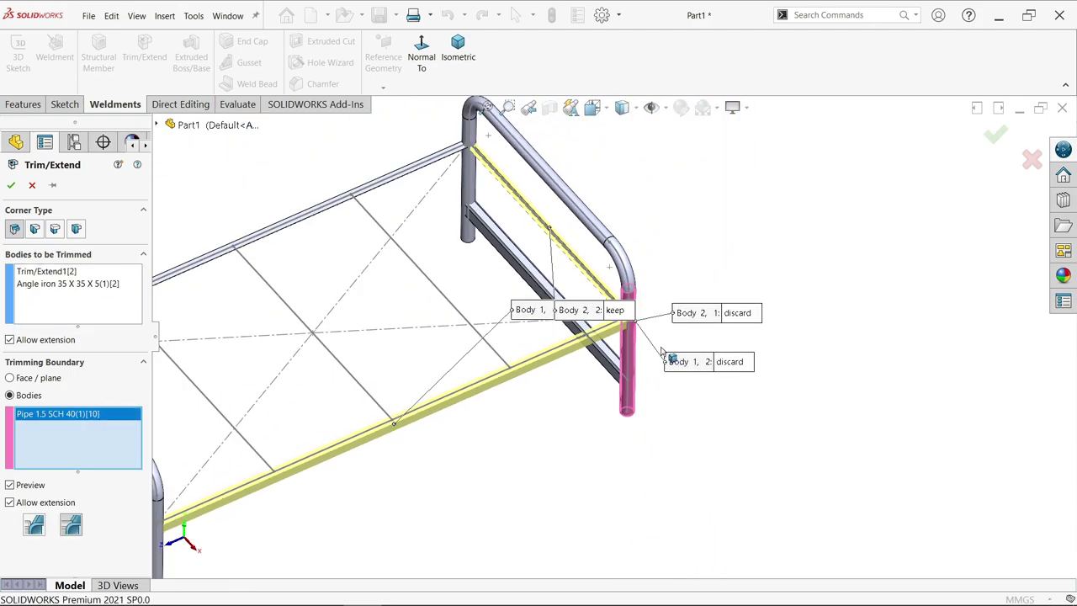
pyautogui.scroll(-4, 571, 309)
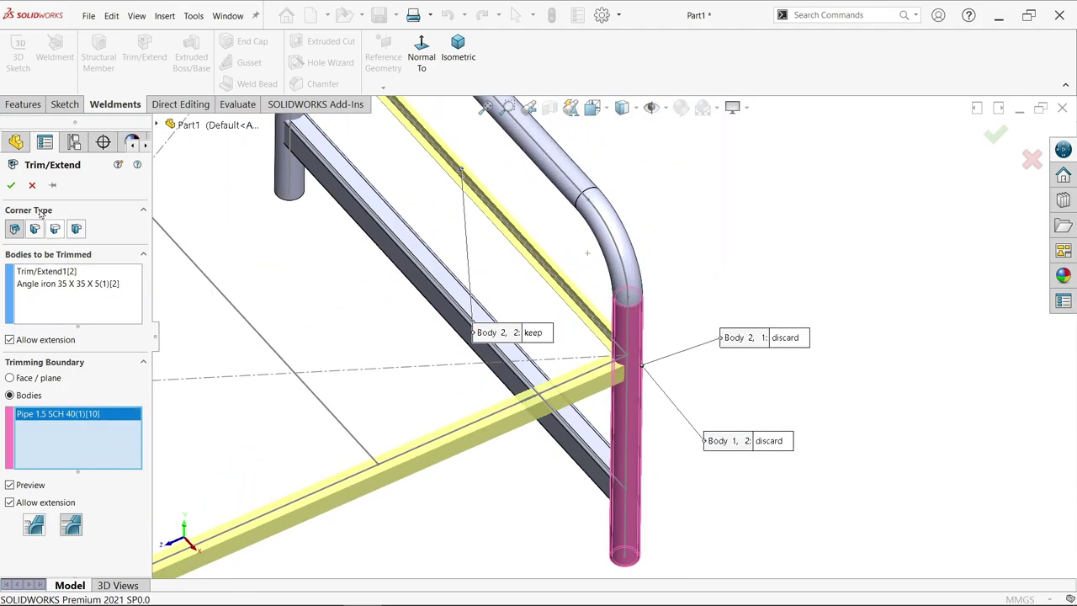
pyautogui.click(10, 186)
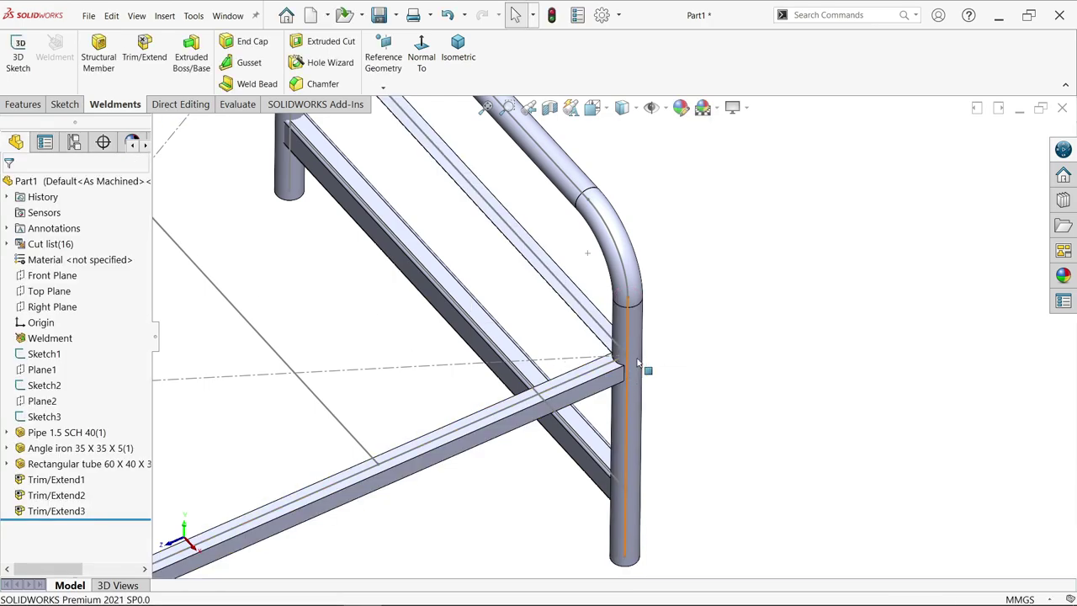
# Step: Trim both corner rails against the vertical pipe leg, creating Trim/Extend4
pyautogui.click(145, 57)
pyautogui.scroll(5, 423, 248)
pyautogui.moveTo(424, 248); pyautogui.dragTo(533, 241, button='middle')
pyautogui.scroll(-5, 534, 241)
pyautogui.scroll(-5, 534, 242)
pyautogui.click(544, 283)
pyautogui.click(679, 301)
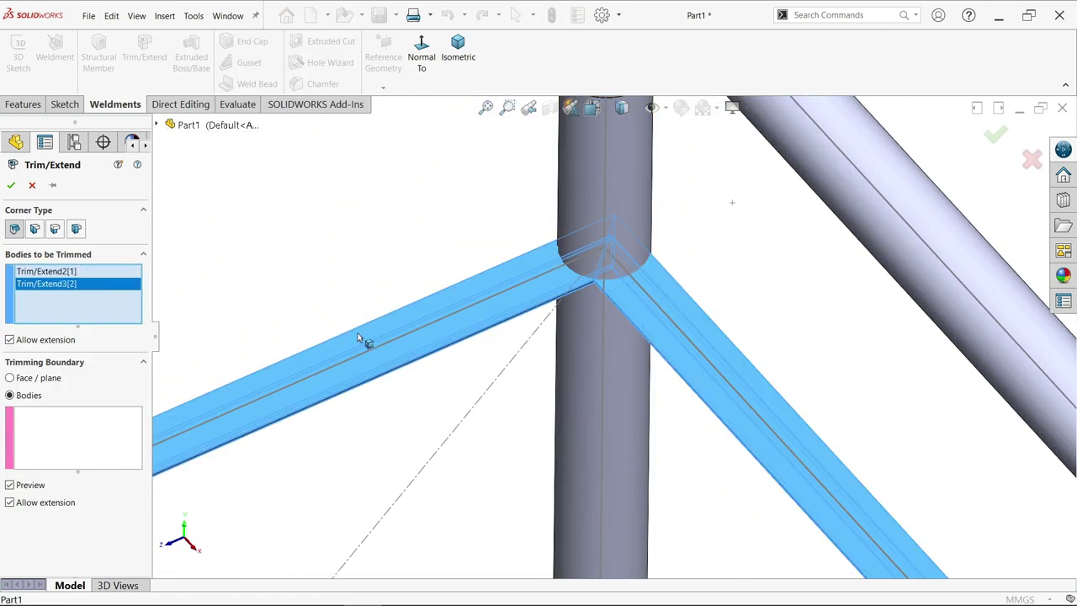
pyautogui.click(93, 439)
pyautogui.click(577, 183)
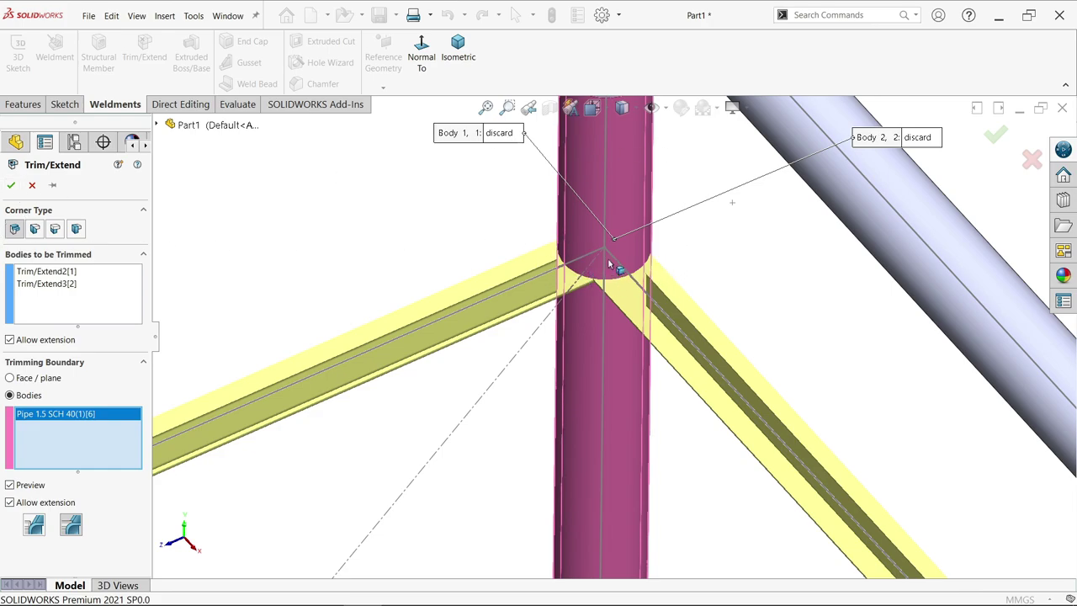
pyautogui.click(10, 185)
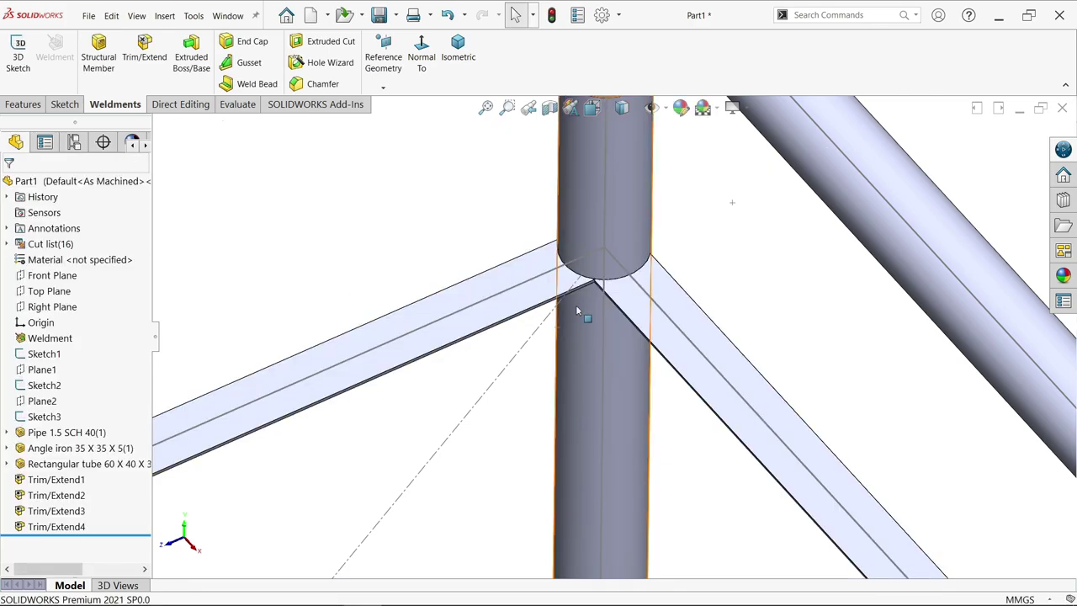
pyautogui.scroll(5, 584, 306)
pyautogui.scroll(3, 581, 437)
pyautogui.scroll(-8, 552, 446)
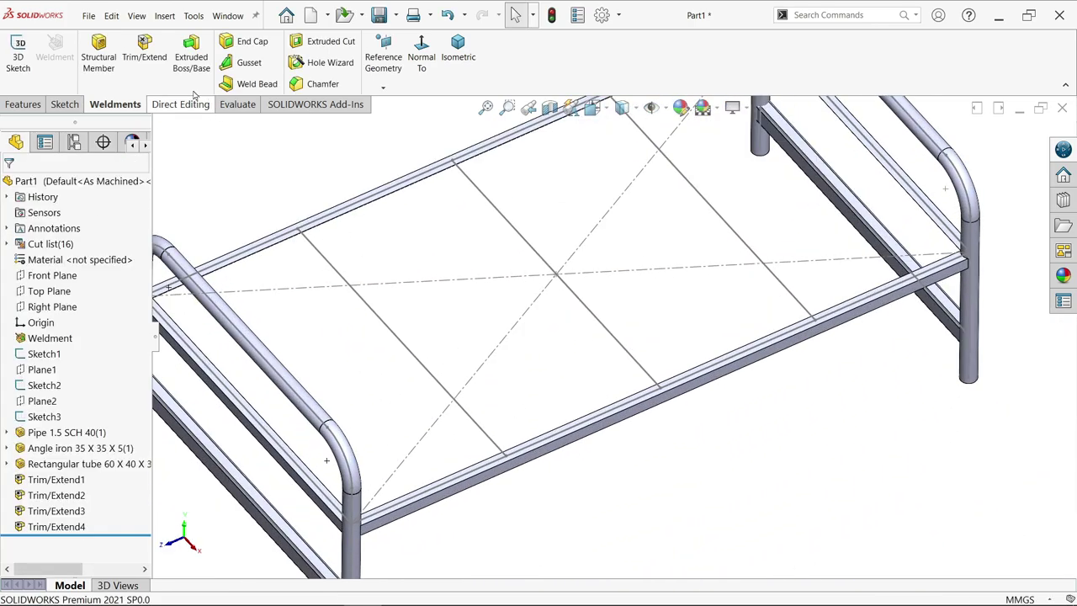
# Step: Start a structural member with an angle iron profile of size 35 x 35 x 5
pyautogui.click(98, 57)
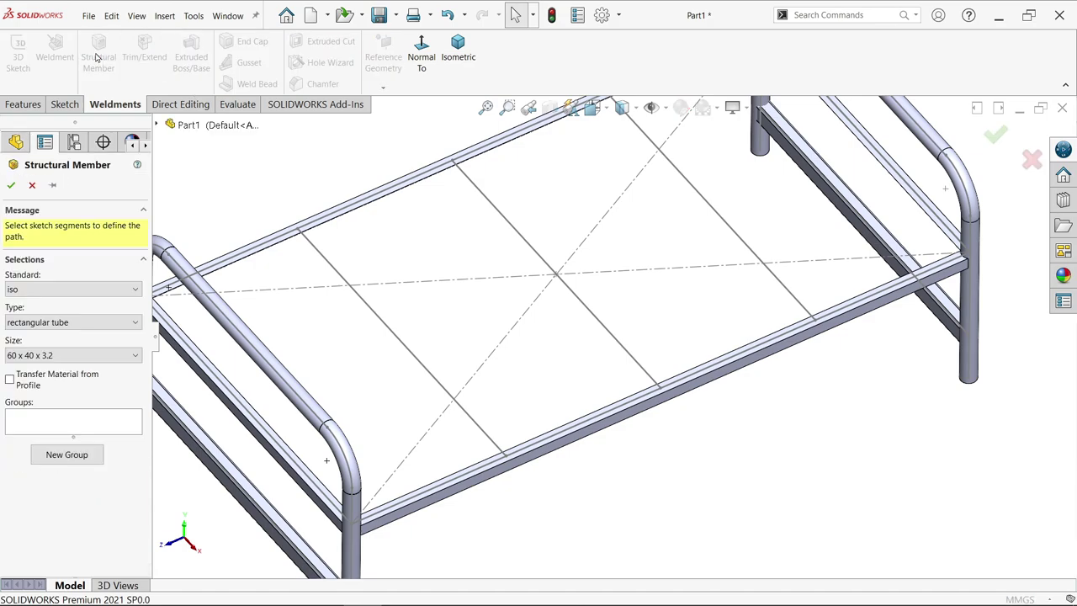
pyautogui.click(39, 323)
pyautogui.click(37, 338)
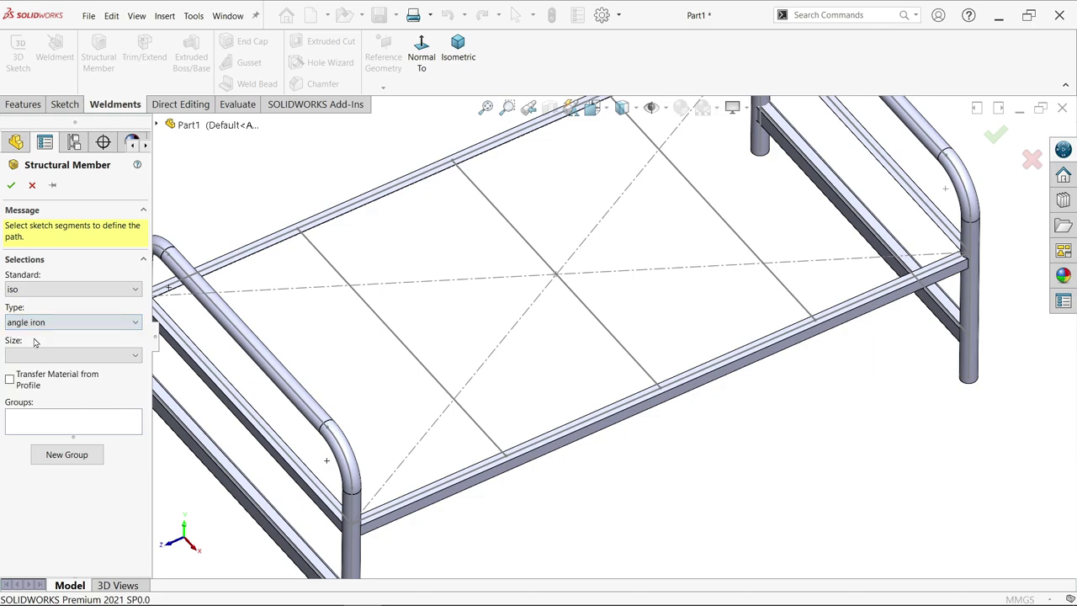
pyautogui.click(50, 354)
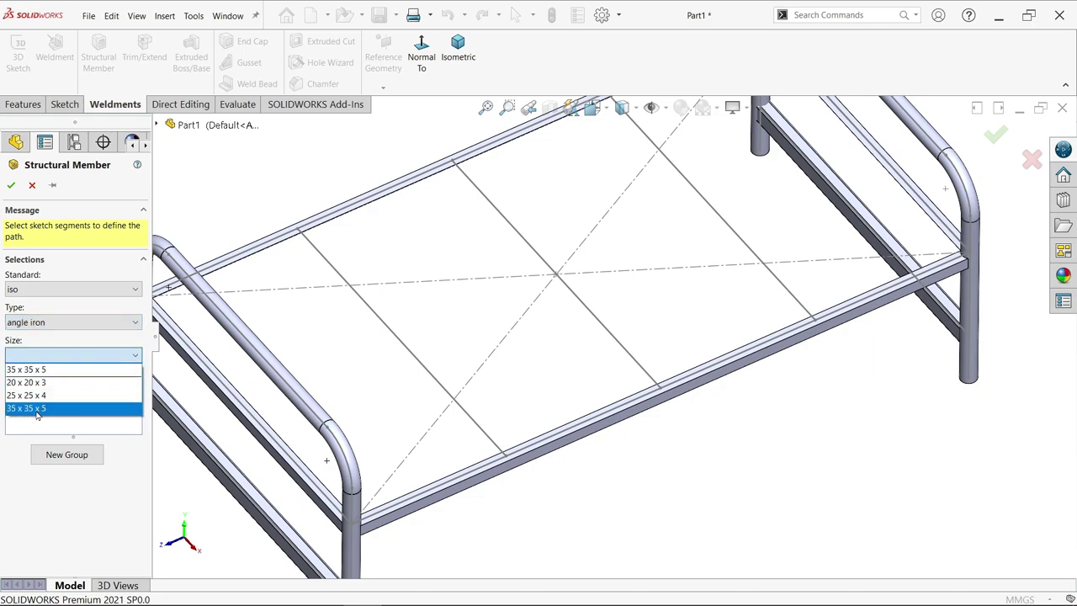
pyautogui.click(37, 410)
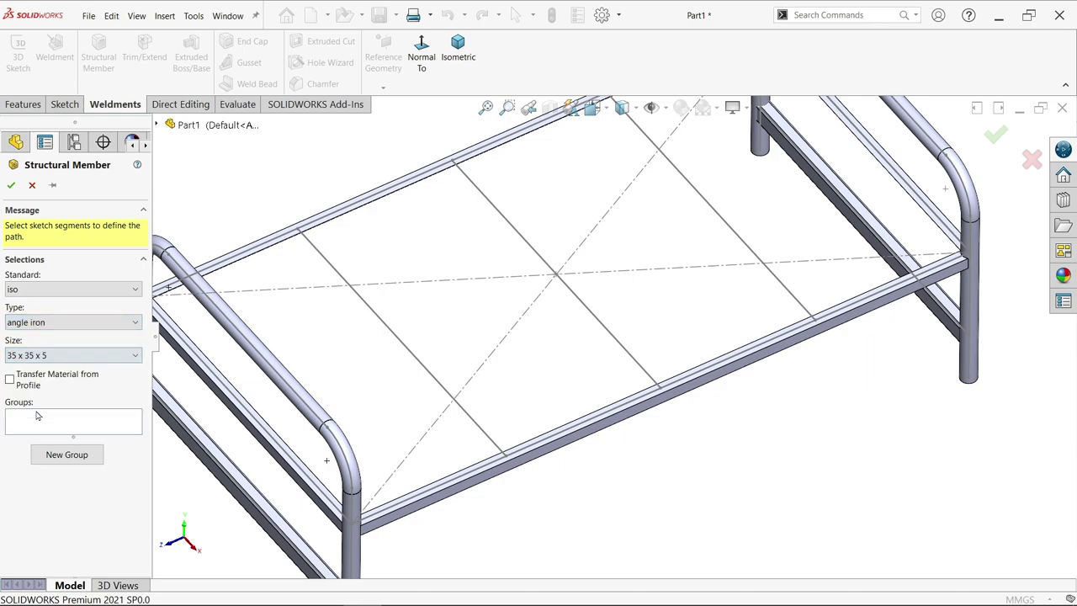
# Step: Place it along the three crossbar lines with the profile rotated 180°
pyautogui.click(439, 385)
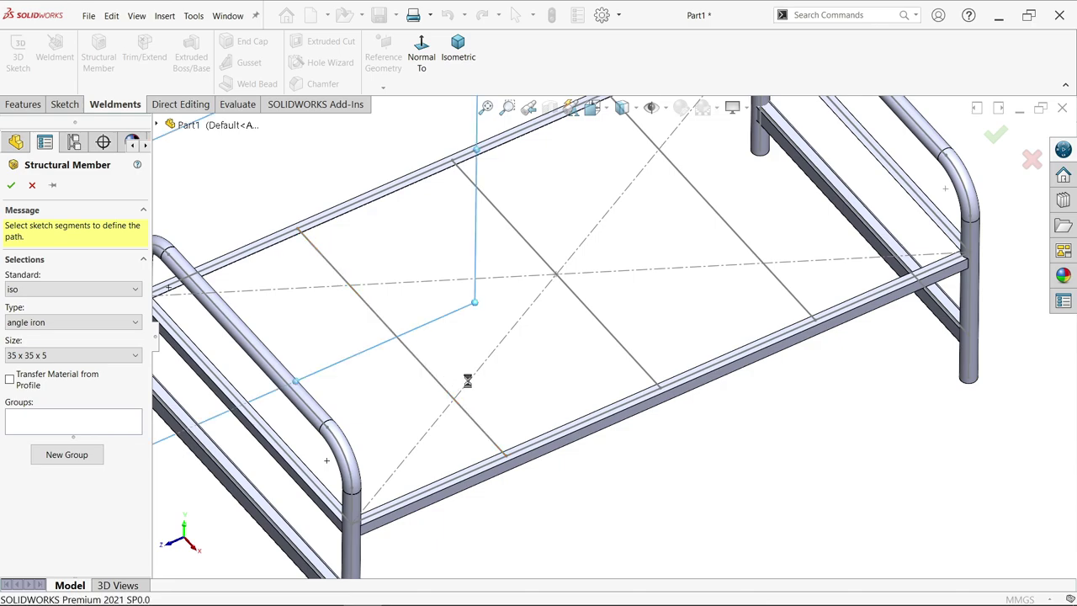
pyautogui.click(612, 335)
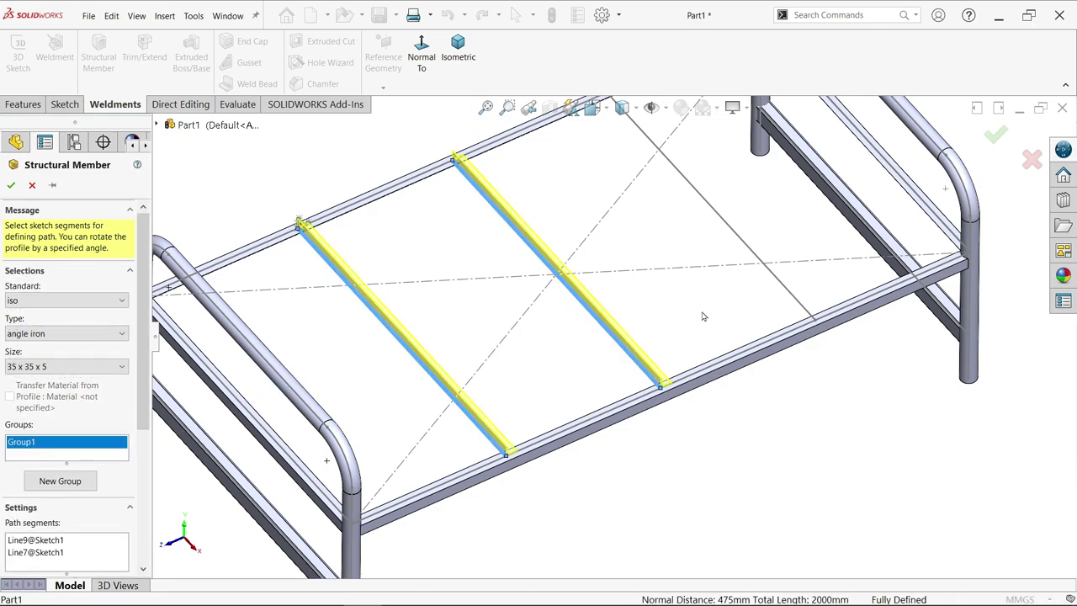
pyautogui.click(782, 286)
pyautogui.scroll(-8, 558, 457)
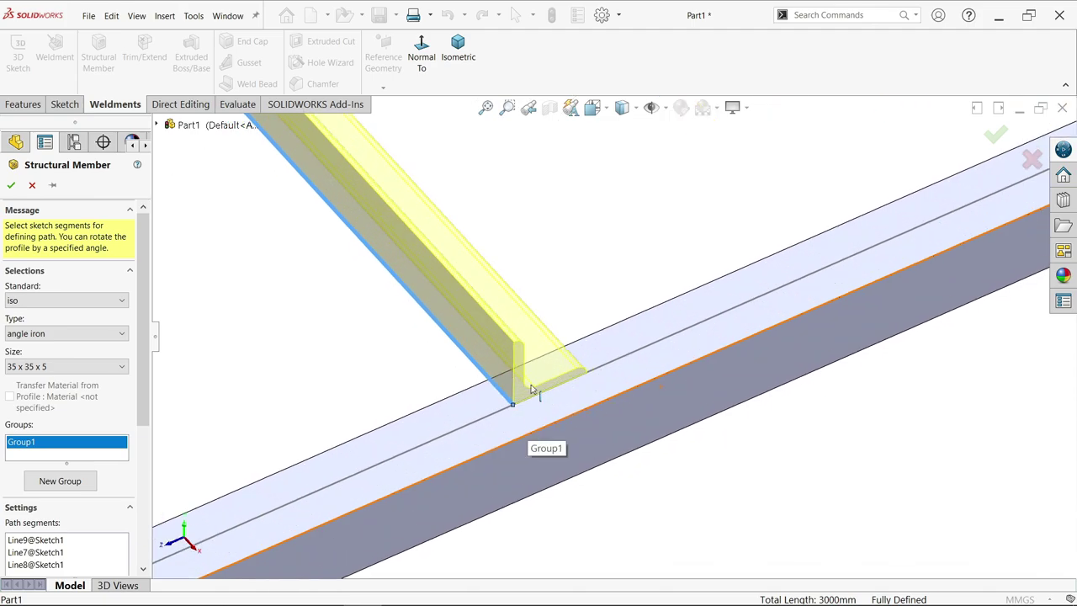
pyautogui.scroll(-5, 143, 379)
pyautogui.write('180')
pyautogui.press('Return')
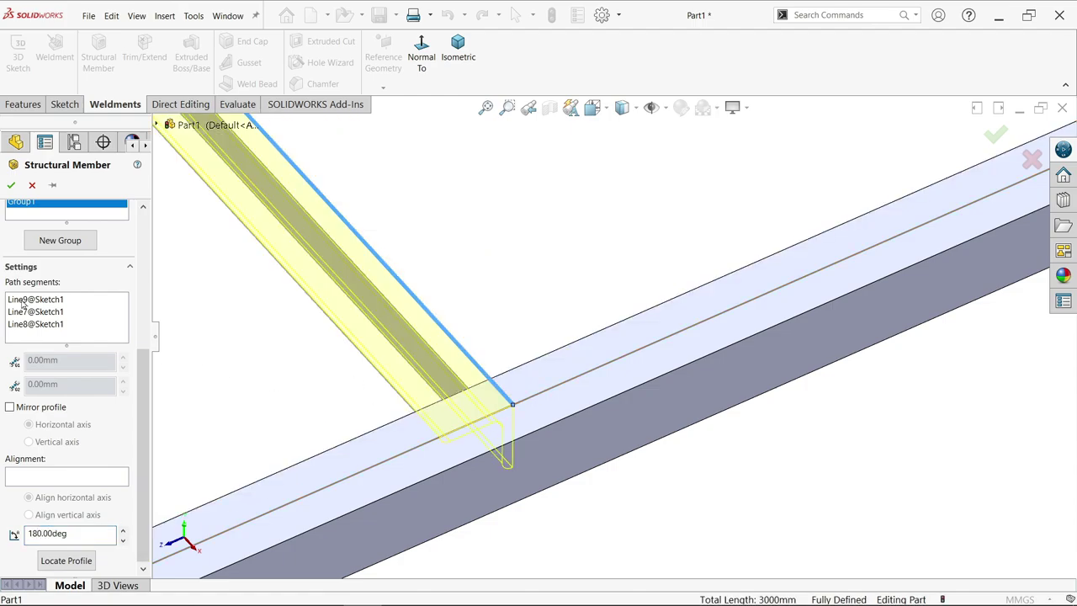
pyautogui.click(11, 186)
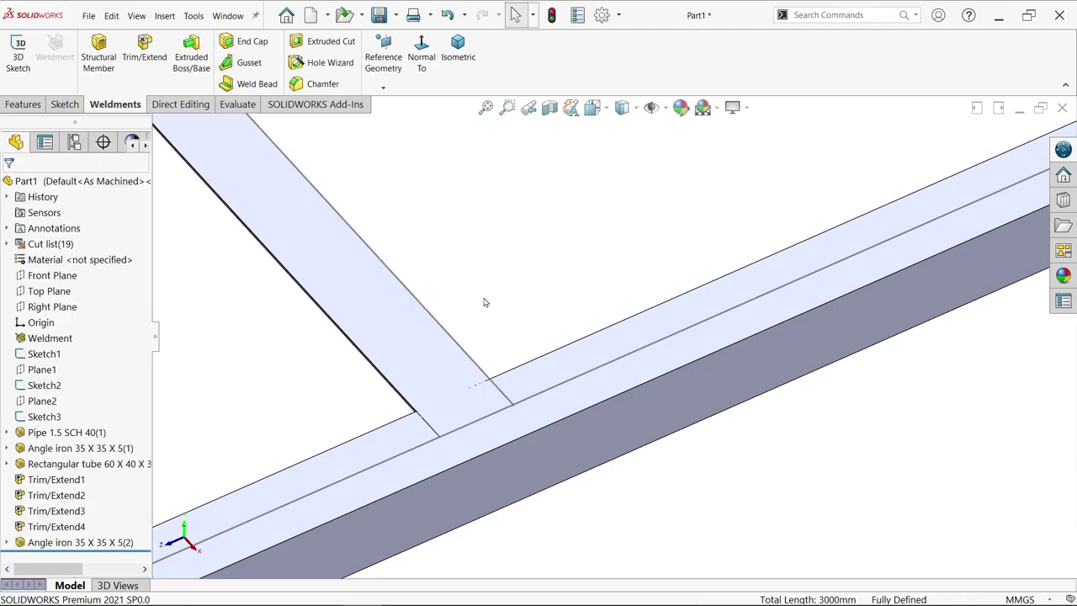
# Step: Start a trim and select the three angle-iron slats as bodies to trim
pyautogui.press('f')
pyautogui.scroll(-5, 684, 248)
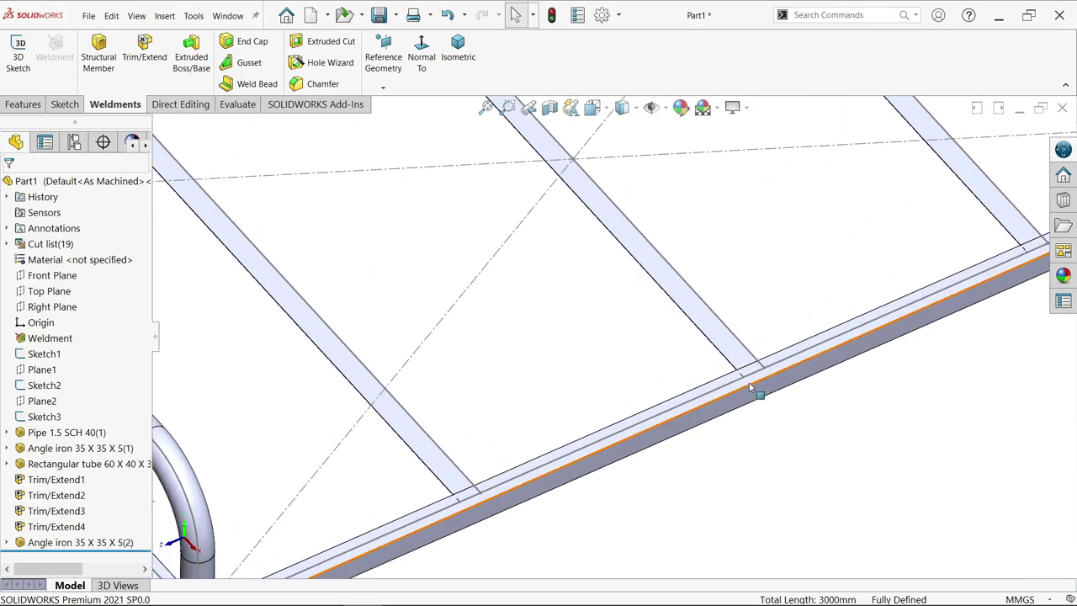
pyautogui.click(144, 57)
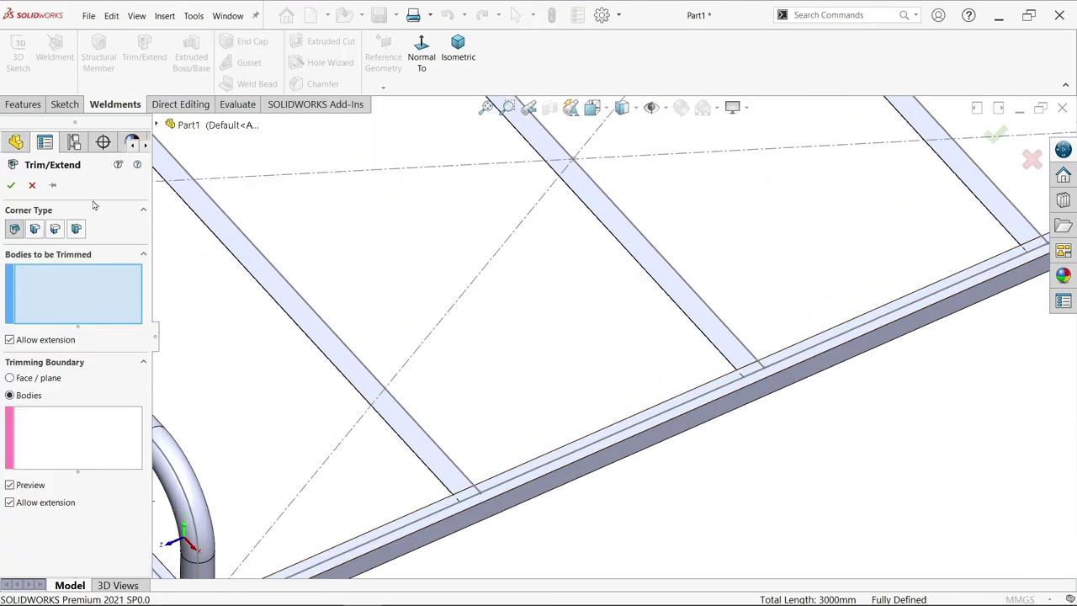
pyautogui.click(339, 348)
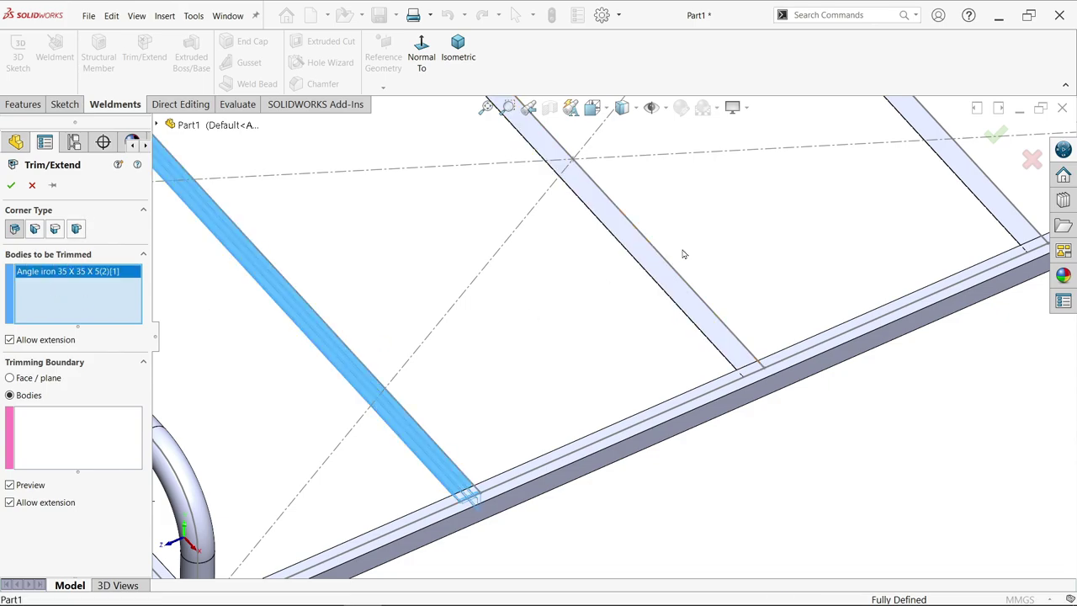
pyautogui.click(657, 272)
pyautogui.click(959, 168)
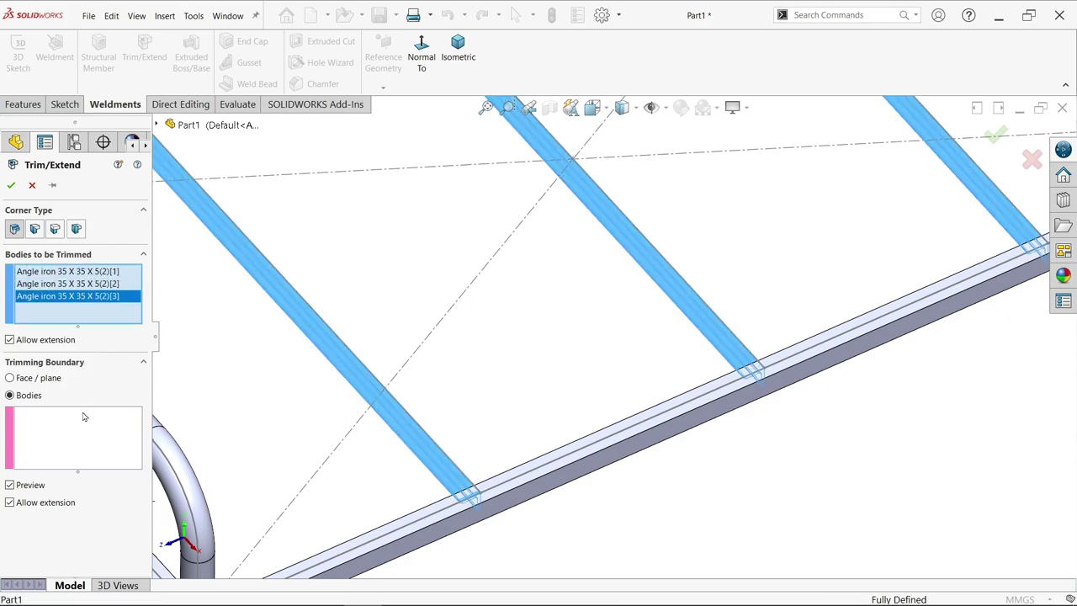
# Step: Use the far and near side rails as trimming boundaries, keeping all bodies, and accept
pyautogui.click(63, 438)
pyautogui.scroll(5, 379, 320)
pyautogui.scroll(-3, 378, 320)
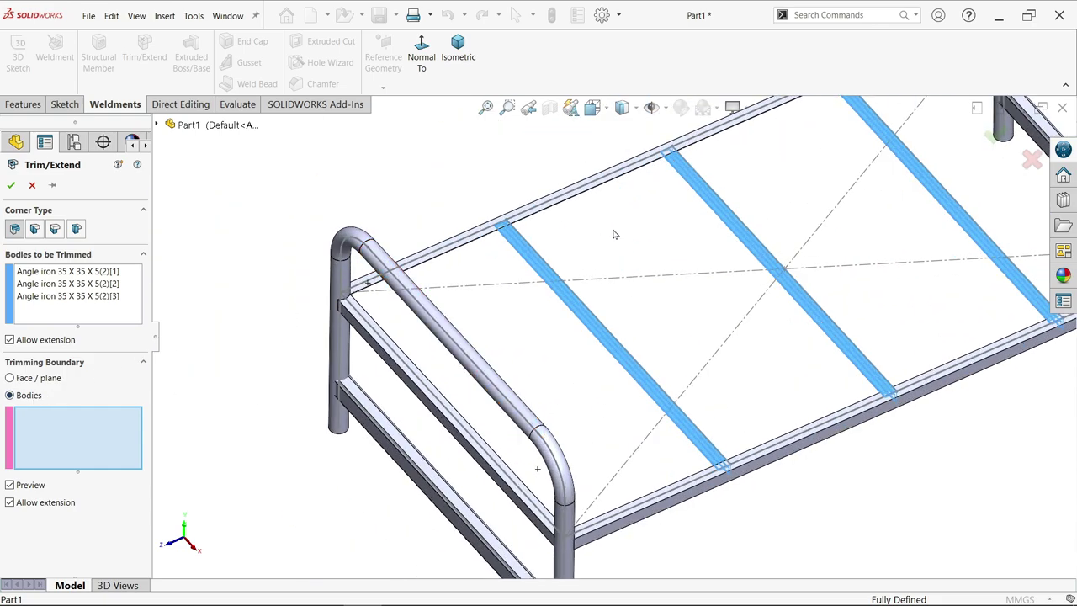
pyautogui.click(606, 193)
pyautogui.click(810, 443)
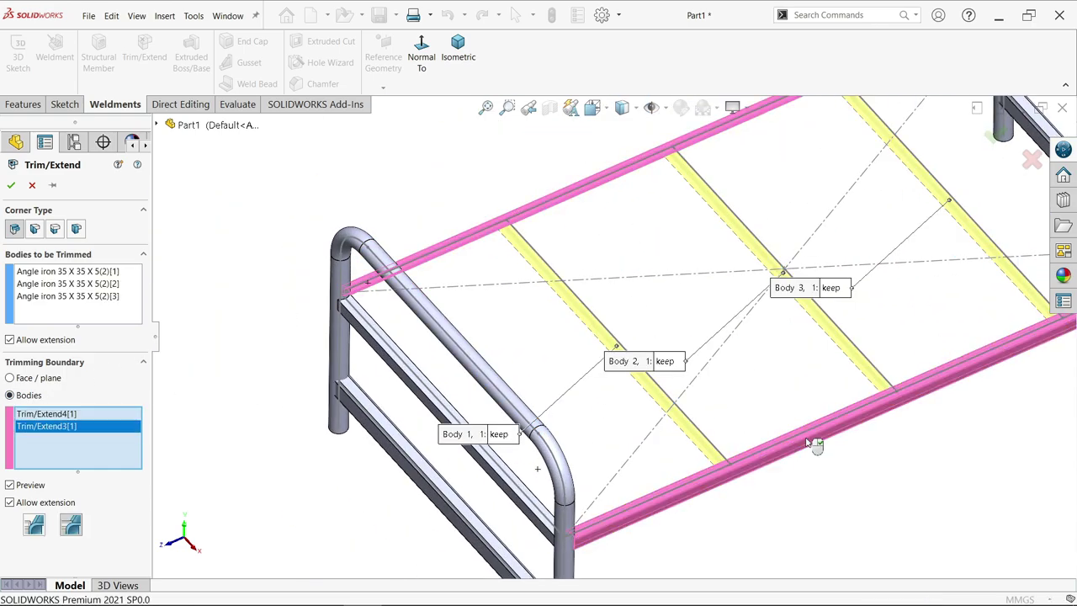
pyautogui.moveTo(646, 367); pyautogui.dragTo(682, 291)
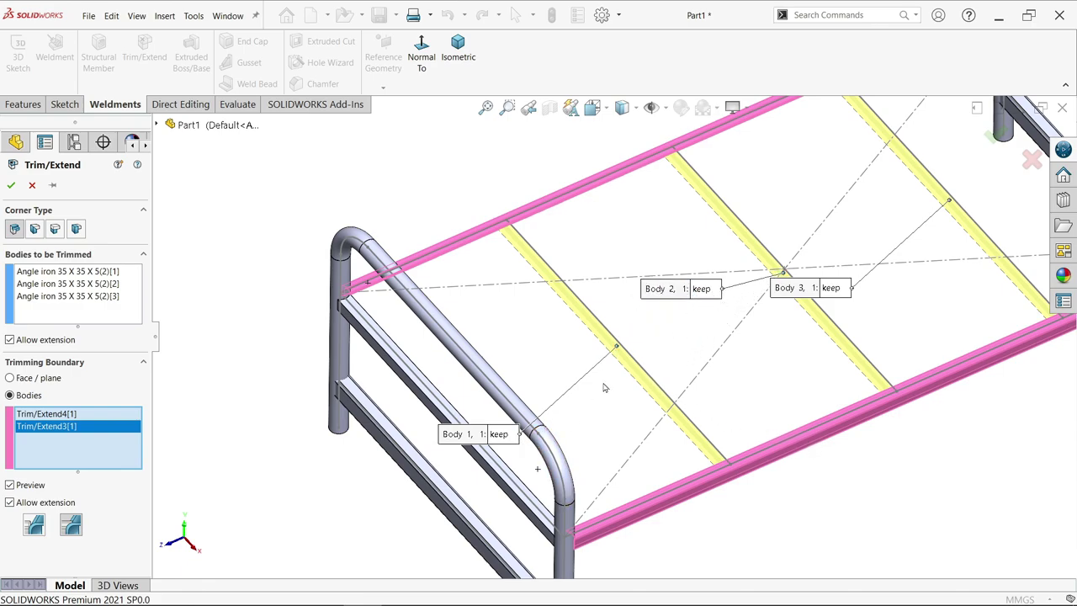
pyautogui.scroll(3, 716, 309)
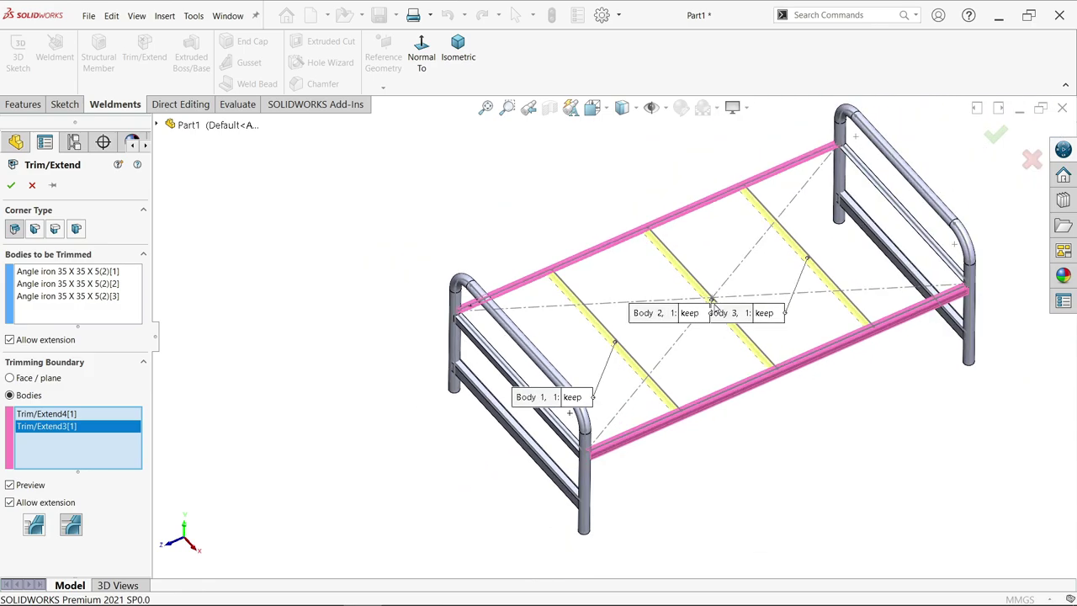
pyautogui.scroll(-3, 793, 315)
pyautogui.moveTo(683, 316); pyautogui.dragTo(787, 308)
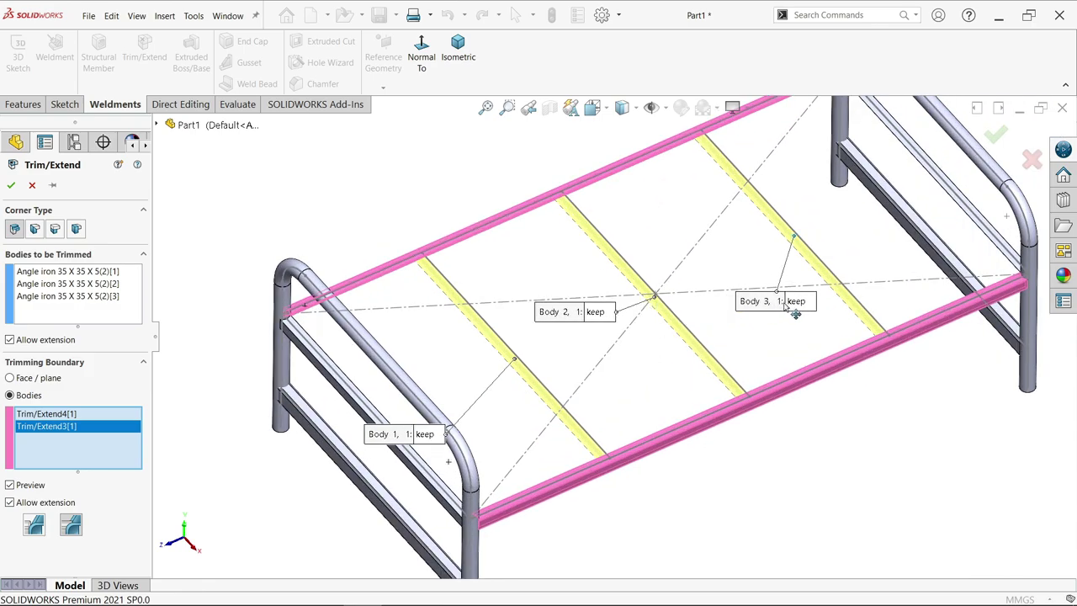
pyautogui.click(10, 185)
pyautogui.scroll(-5, 625, 425)
pyautogui.moveTo(626, 425)
pyautogui.mouseDown(button='middle')
pyautogui.moveTo(856, 399)
pyautogui.moveTo(704, 344)
pyautogui.moveTo(715, 367)
pyautogui.moveTo(676, 493)
pyautogui.moveTo(637, 505)
pyautogui.moveTo(622, 497)
pyautogui.moveTo(606, 440)
pyautogui.moveTo(673, 351)
pyautogui.moveTo(733, 313)
pyautogui.moveTo(776, 326)
pyautogui.moveTo(739, 377)
pyautogui.moveTo(779, 406)
pyautogui.moveTo(637, 435)
pyautogui.moveTo(601, 454)
pyautogui.moveTo(614, 452)
pyautogui.mouseUp(button='middle')
# Step: Briefly hide the corner angle iron, undo it, and return to isometric view
pyautogui.click(626, 435)
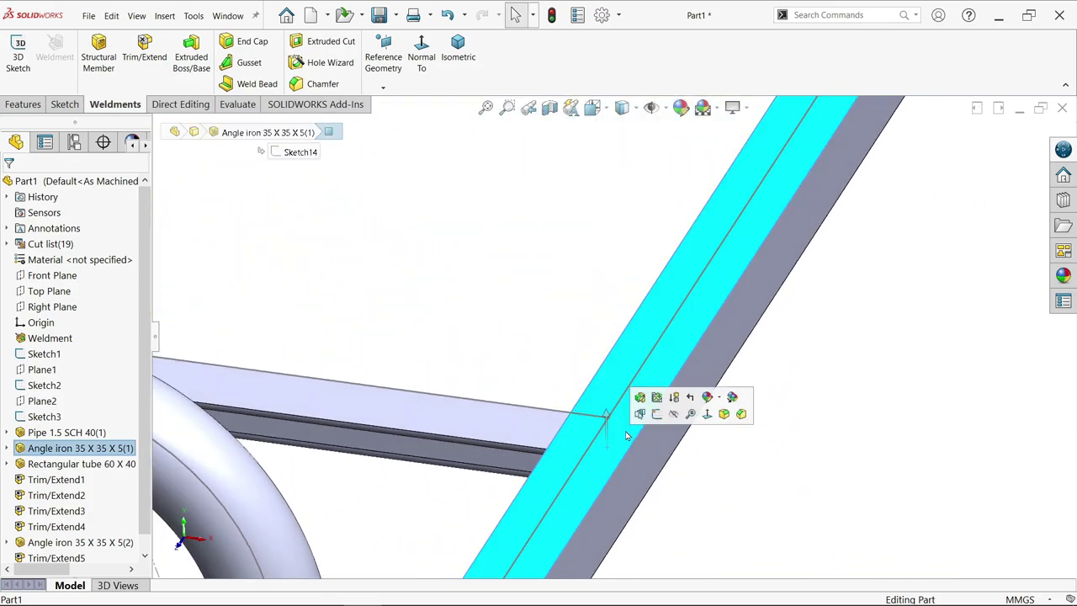
pyautogui.click(674, 413)
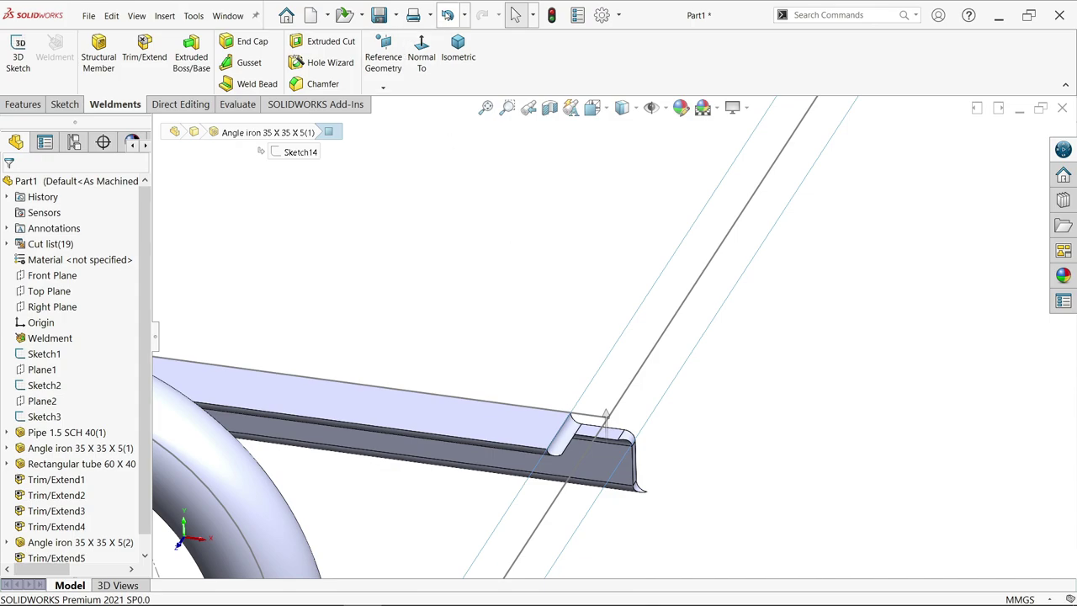
pyautogui.click(447, 15)
pyautogui.click(455, 54)
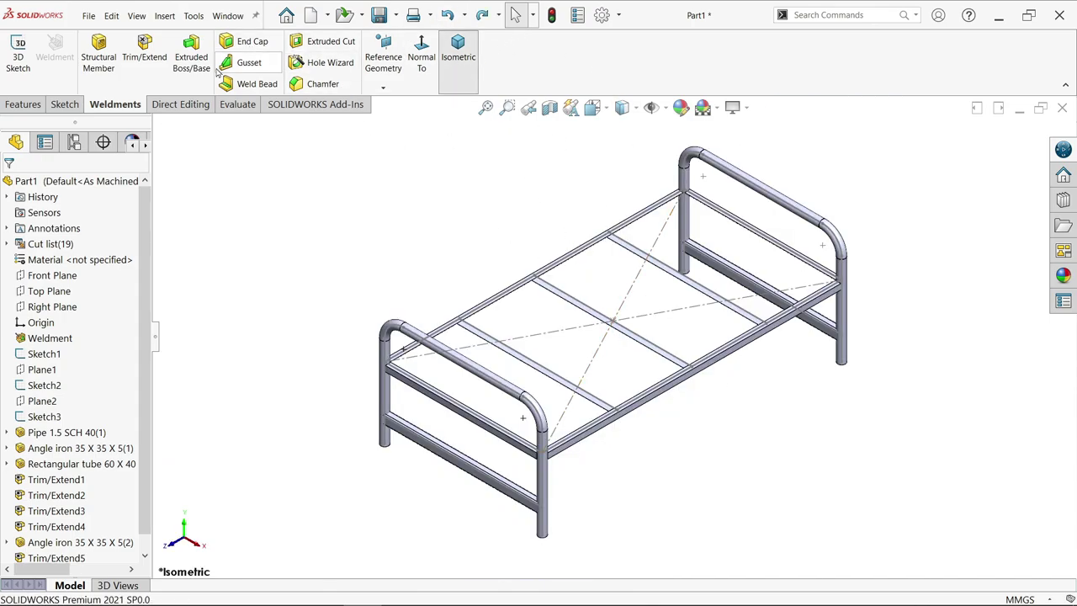
# Step: Hide Sketch1, Sketch2 and Sketch3 from the FeatureManager tree
pyautogui.click(38, 355)
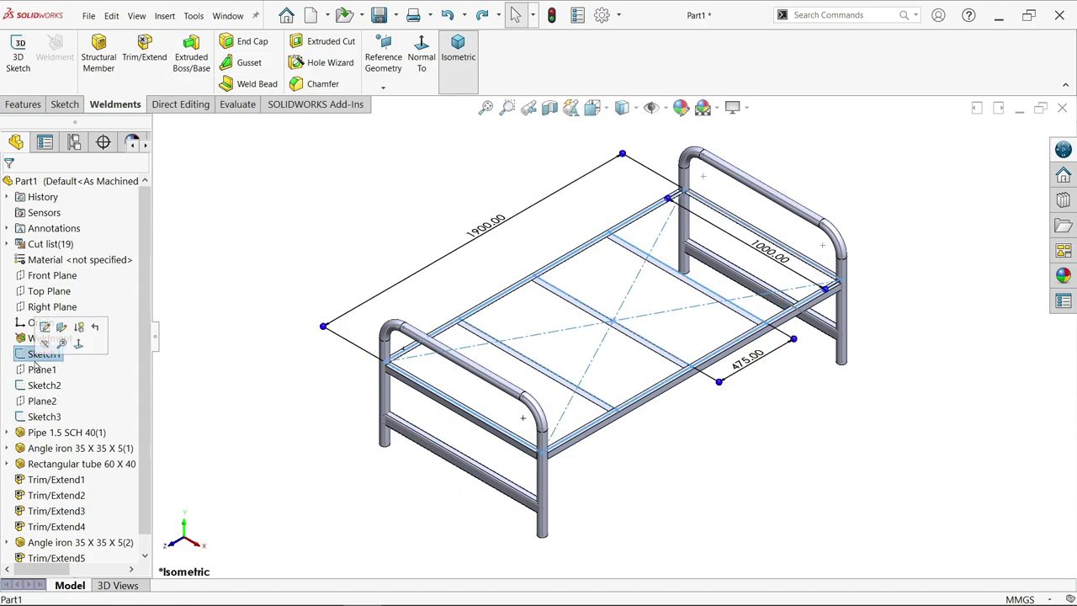
pyautogui.keyDown('ctrl'); pyautogui.click(44, 387); pyautogui.keyUp('ctrl')
pyautogui.keyDown('ctrl'); pyautogui.click(47, 417); pyautogui.keyUp('ctrl')
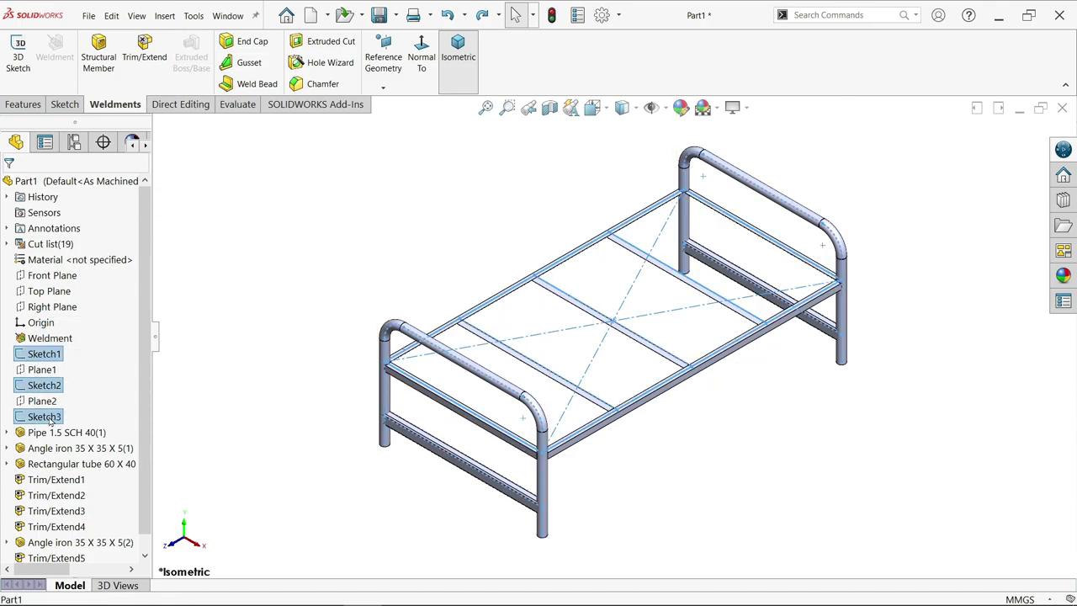
pyautogui.click(59, 399)
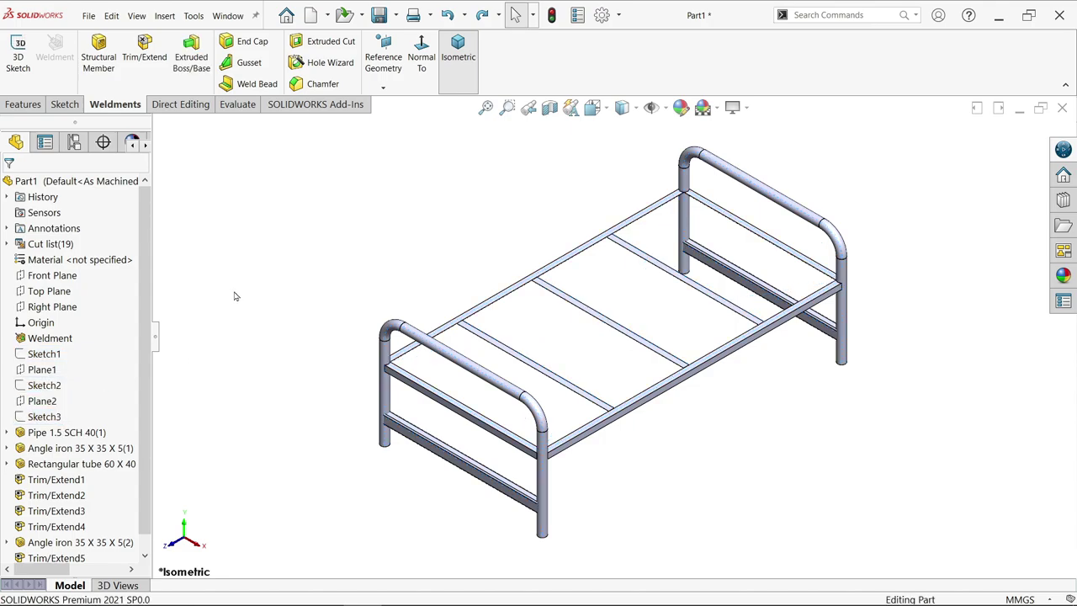
pyautogui.scroll(-2, 724, 324)
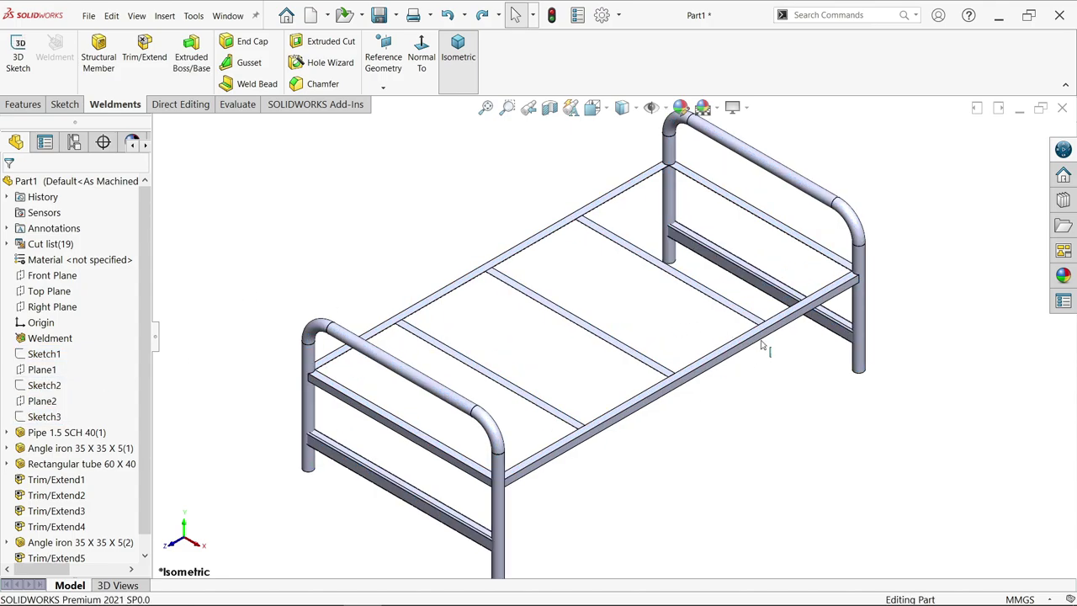
pyautogui.scroll(-3, 765, 345)
pyautogui.moveTo(698, 271); pyautogui.dragTo(633, 242, button='middle')
# Step: Start a trim and select the front and back lower tube rails as bodies to trim
pyautogui.press('f')
pyautogui.scroll(-8, 578, 468)
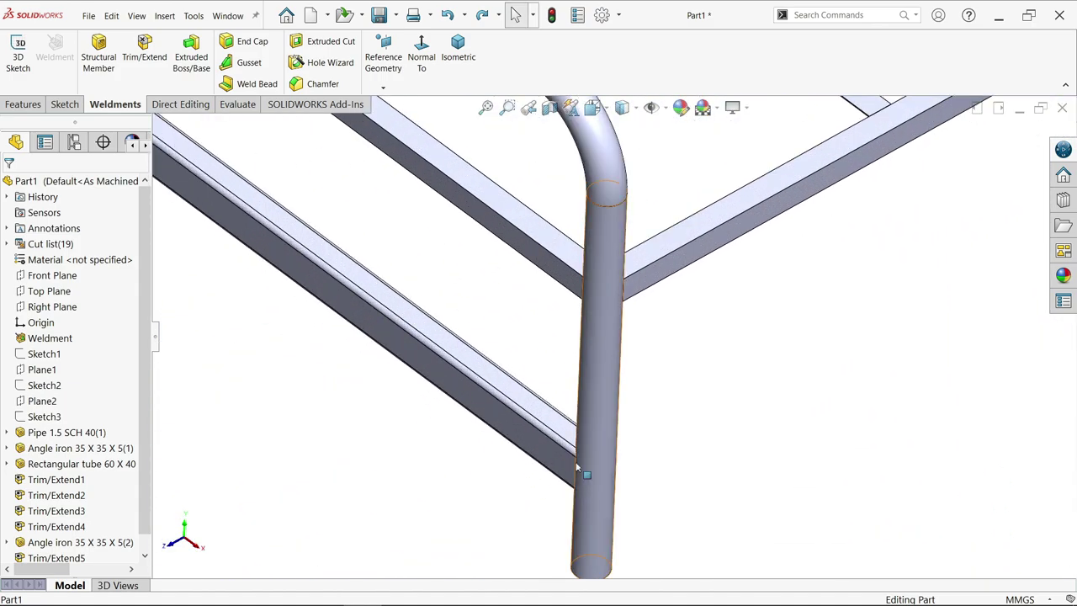
pyautogui.click(567, 465)
pyautogui.click(657, 443)
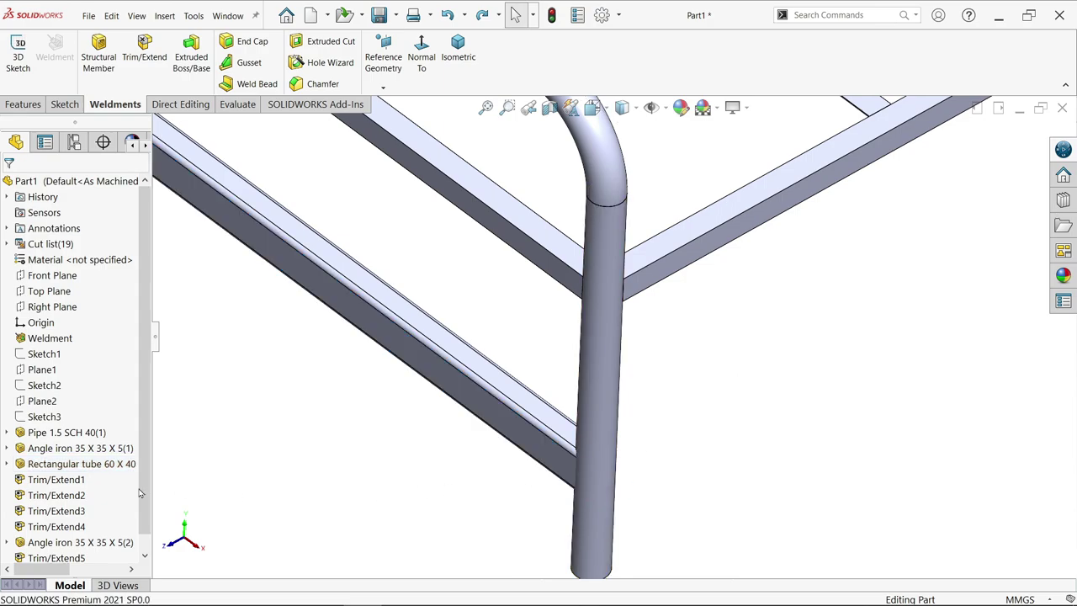
pyautogui.scroll(-1, 146, 425)
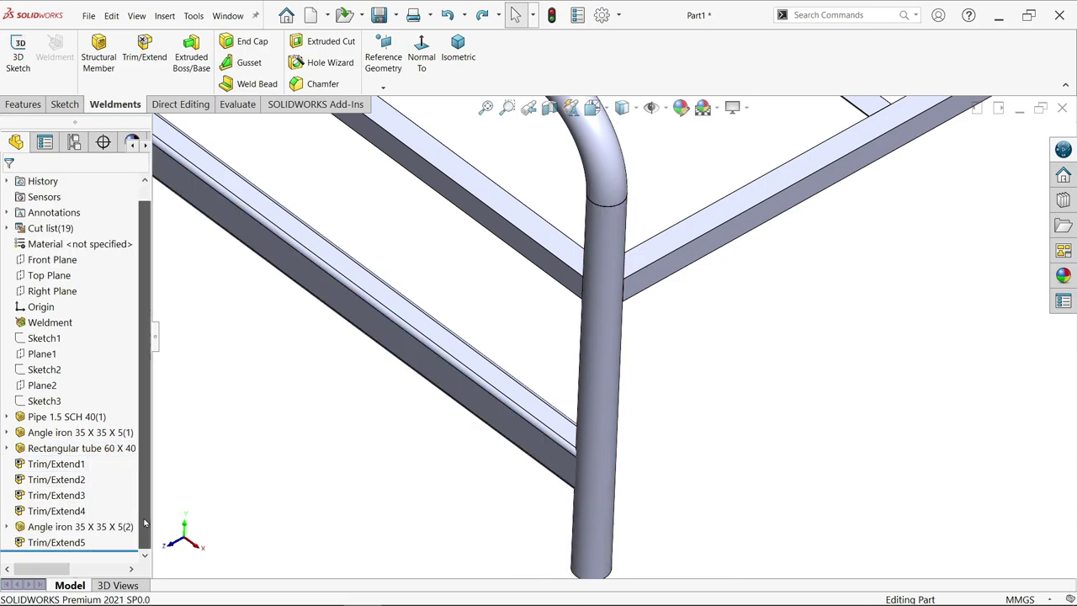
pyautogui.click(145, 52)
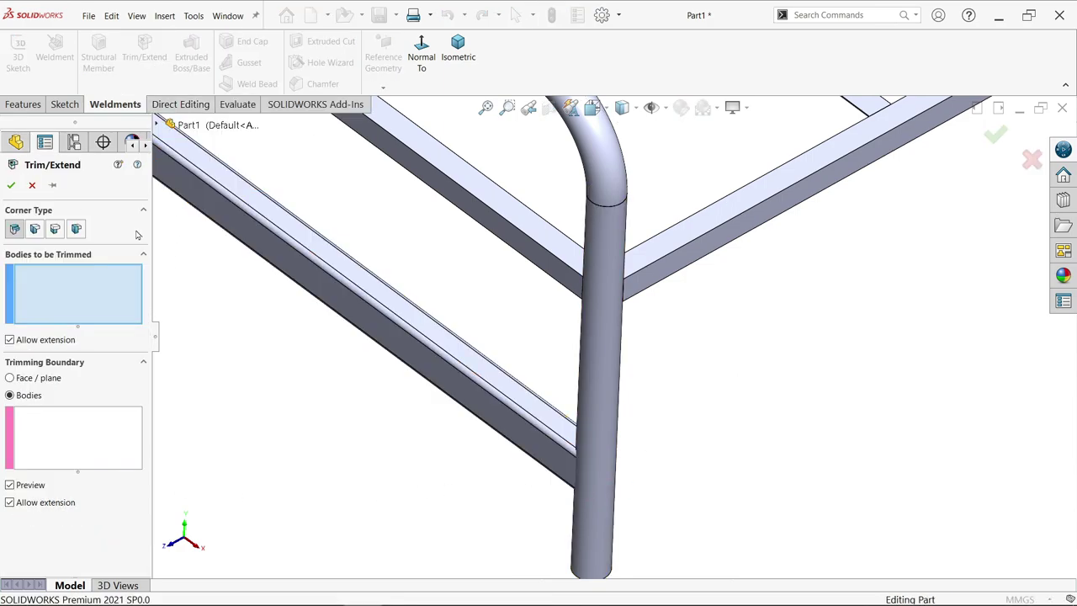
pyautogui.click(413, 347)
pyautogui.scroll(5, 763, 315)
pyautogui.scroll(-4, 780, 188)
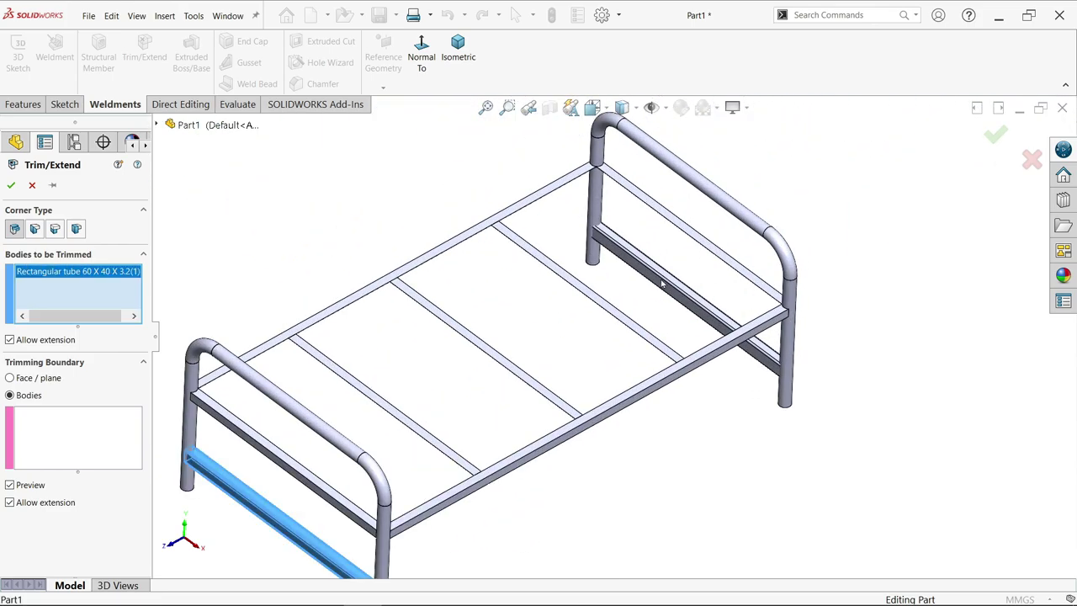
pyautogui.click(680, 292)
# Step: Pick all four pipe legs as trimming boundaries and confirm the trim
pyautogui.click(76, 439)
pyautogui.keyDown('ctrl'); pyautogui.moveTo(257, 486); pyautogui.dragTo(452, 493, button='middle'); pyautogui.keyUp('ctrl')
pyautogui.click(496, 475)
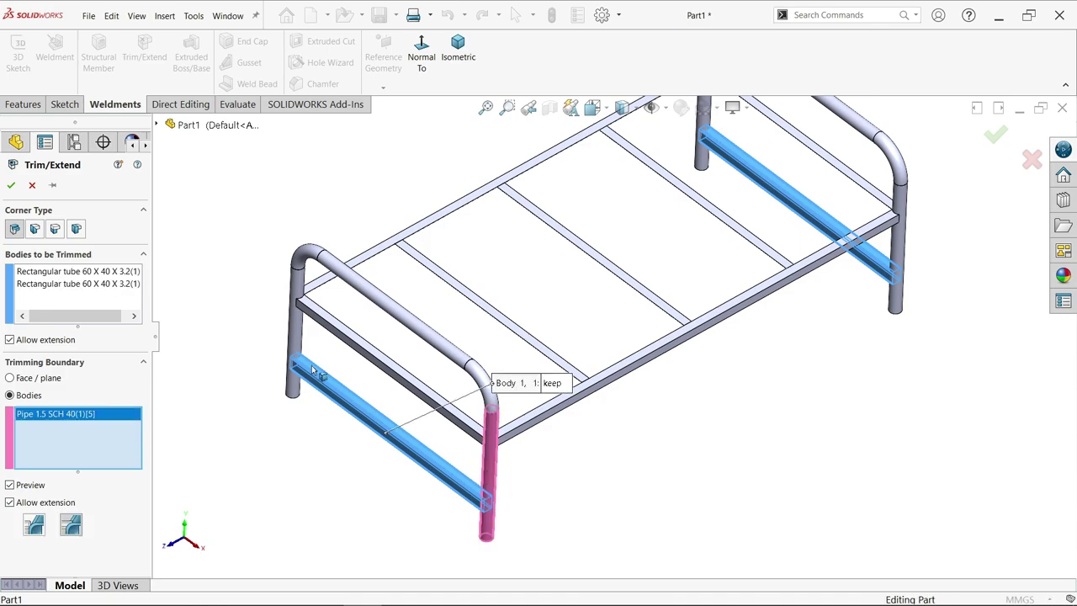
pyautogui.click(296, 341)
pyautogui.click(704, 151)
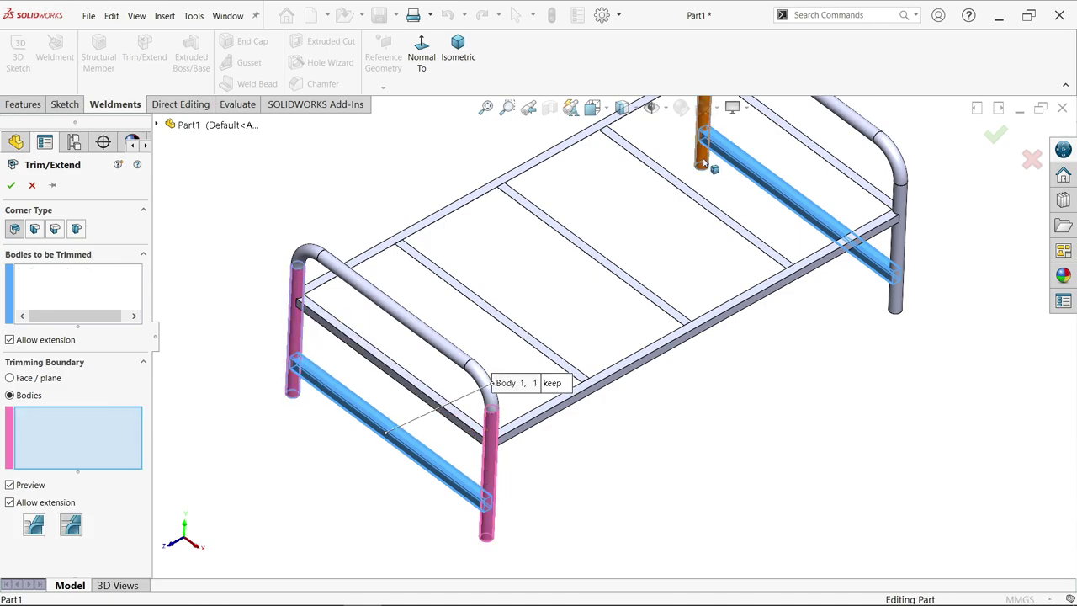
pyautogui.click(899, 303)
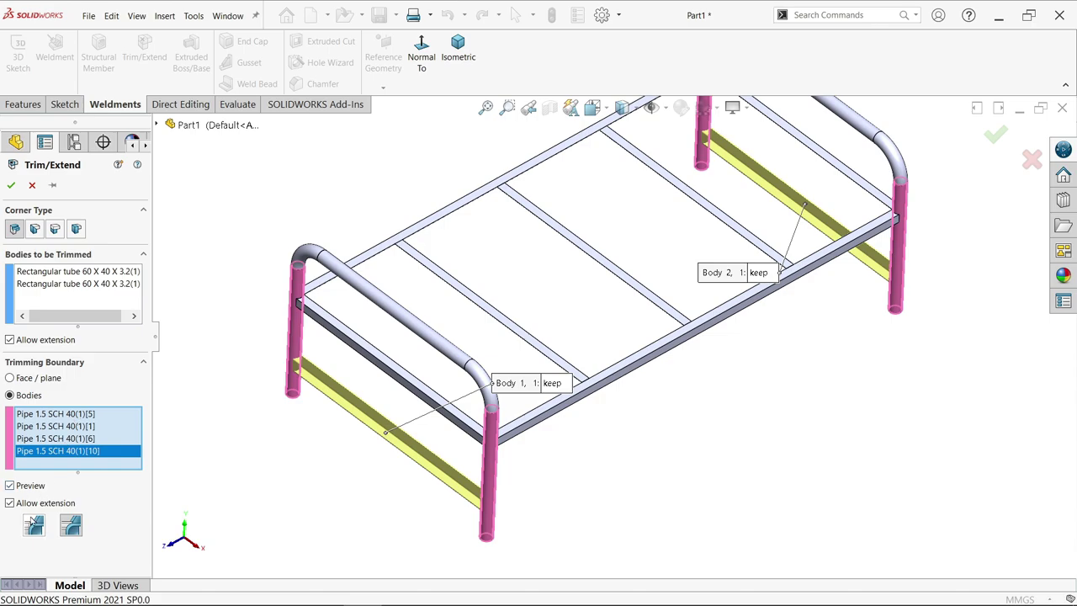
pyautogui.press('Return')
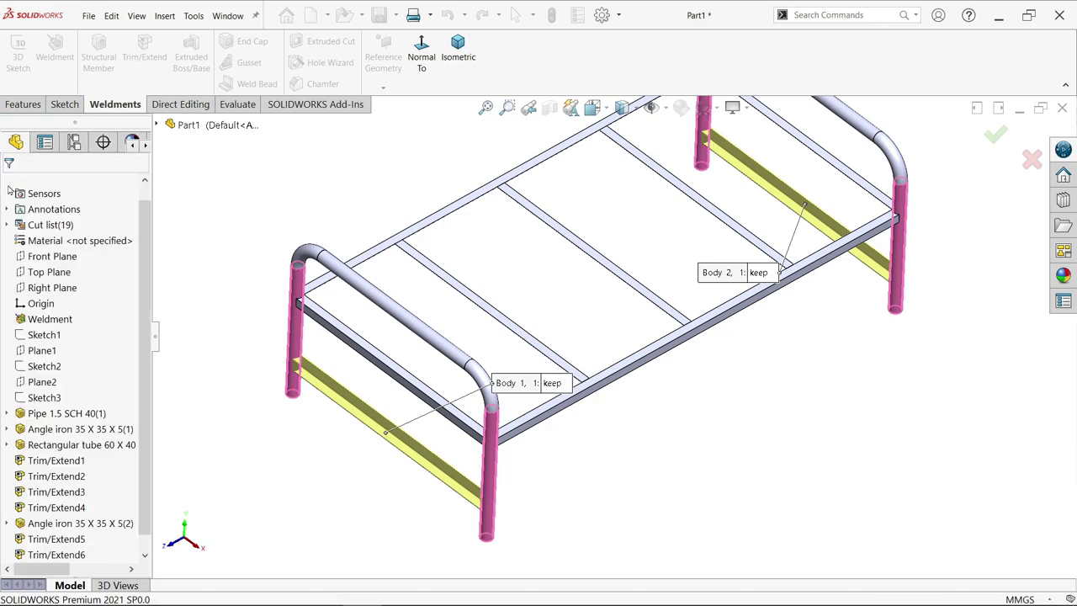
pyautogui.scroll(-2, 380, 413)
pyautogui.scroll(-5, 555, 495)
pyautogui.scroll(4, 554, 495)
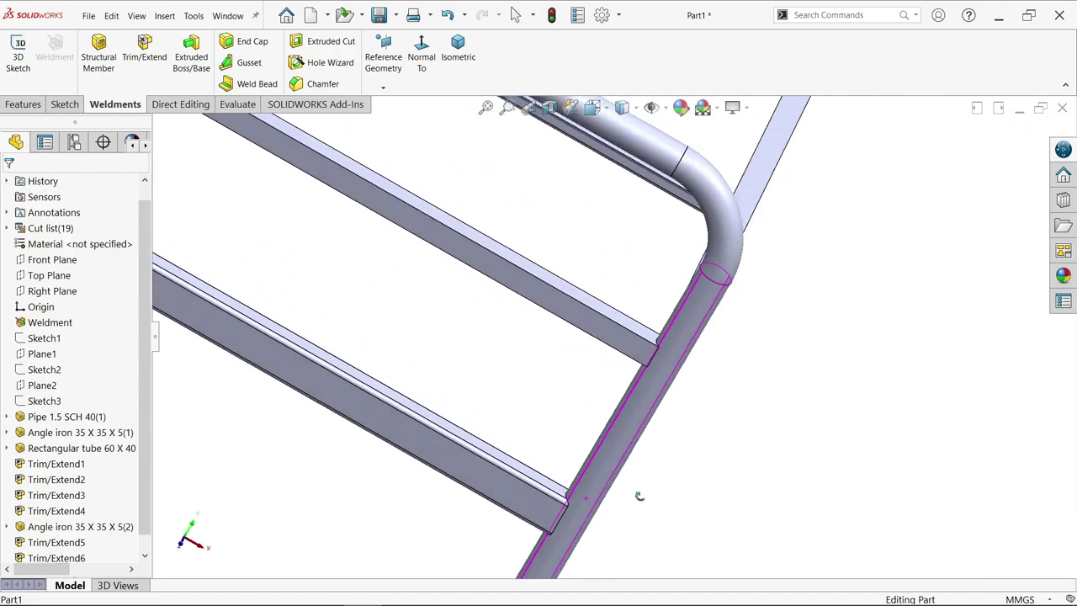
pyautogui.click(606, 473)
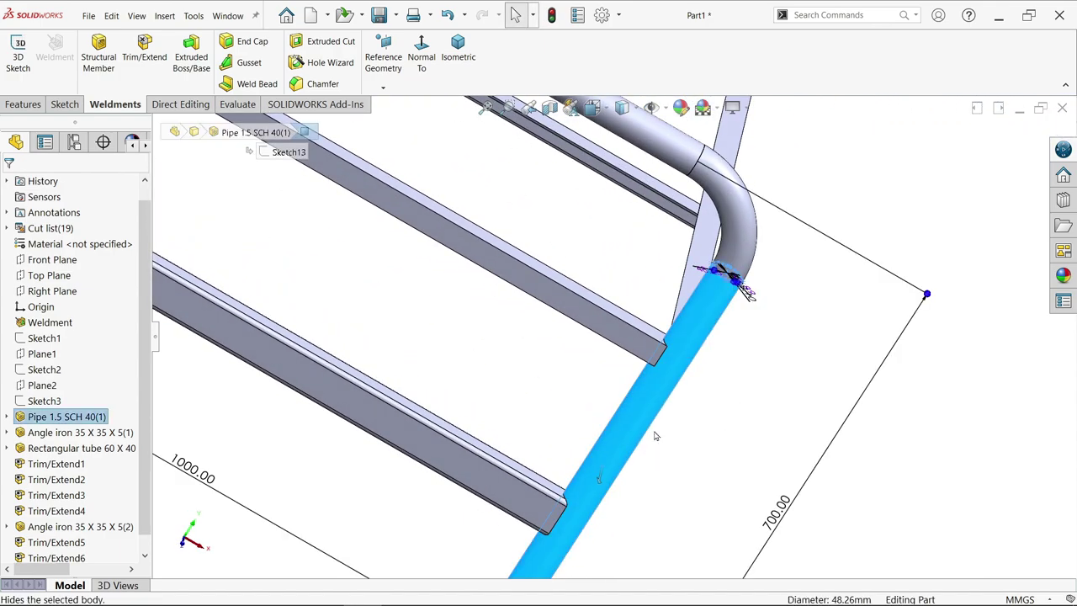
pyautogui.click(653, 432)
pyautogui.moveTo(637, 474); pyautogui.dragTo(546, 458, button='middle')
pyautogui.scroll(5, 380, 412)
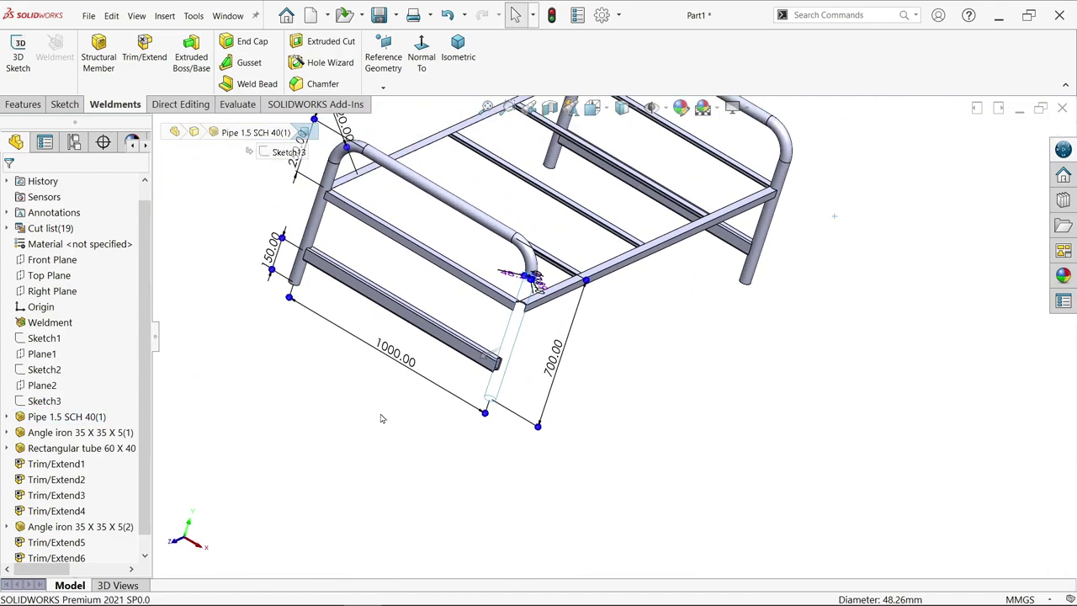
pyautogui.scroll(-5, 428, 258)
pyautogui.moveTo(422, 340); pyautogui.dragTo(389, 332, button='middle')
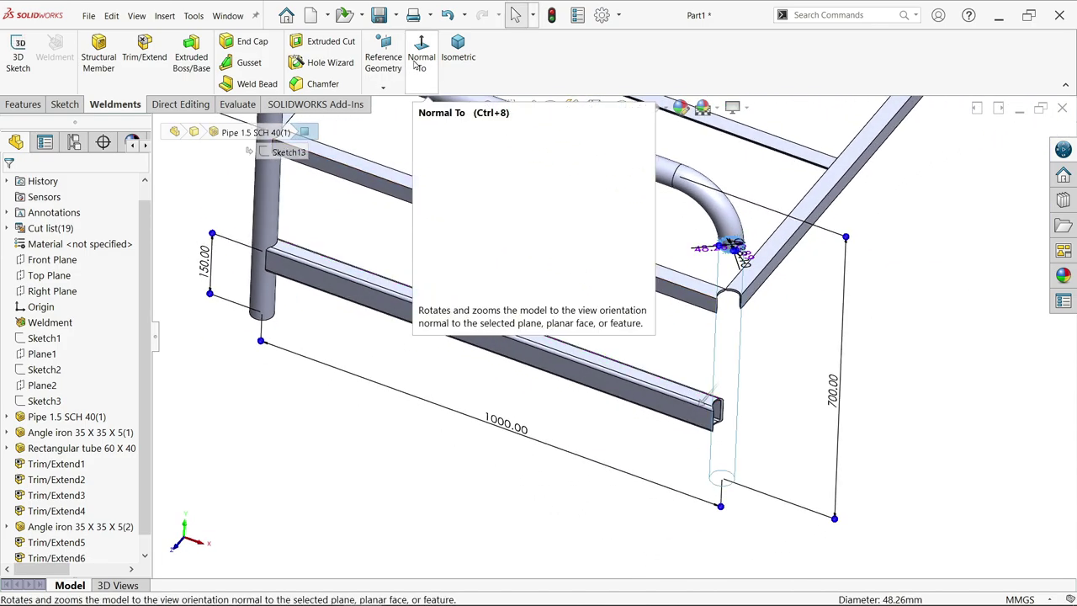
pyautogui.hotkey('ctrl', 'z')
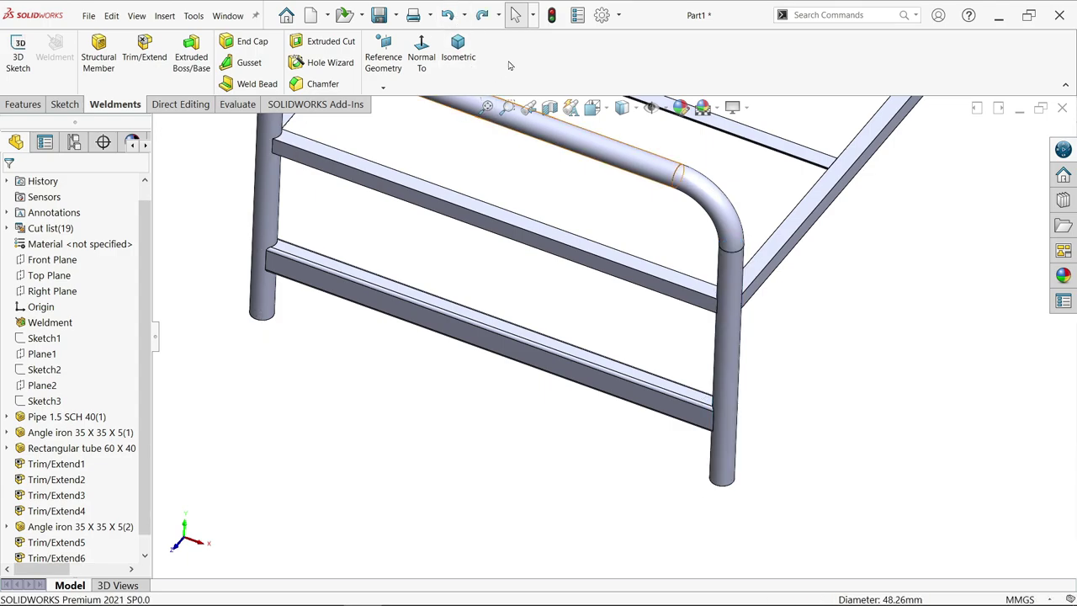
pyautogui.click(457, 51)
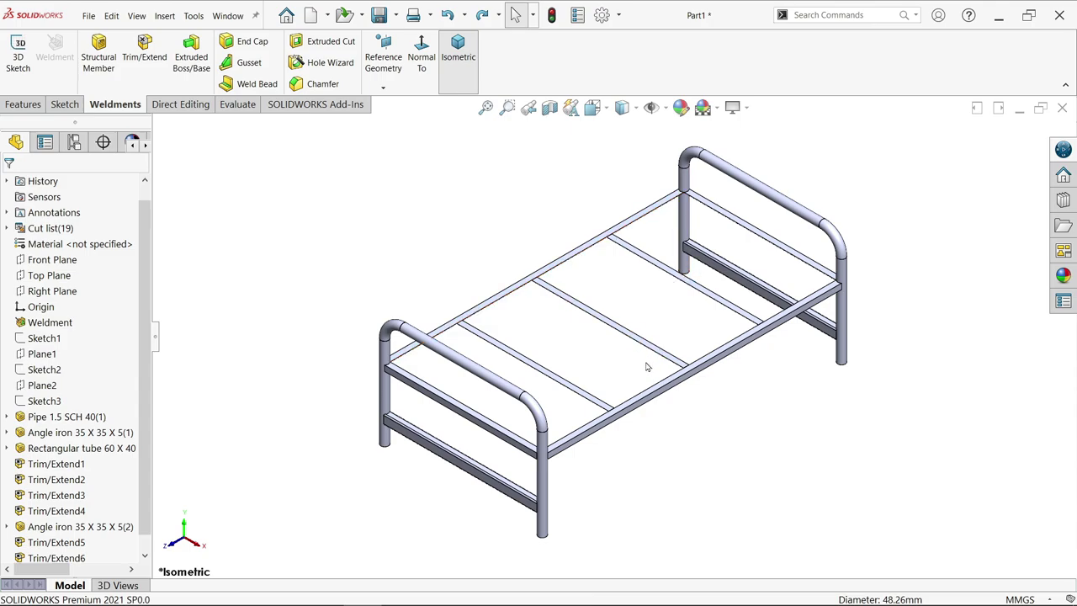
pyautogui.scroll(-3, 648, 367)
pyautogui.scroll(1, 648, 367)
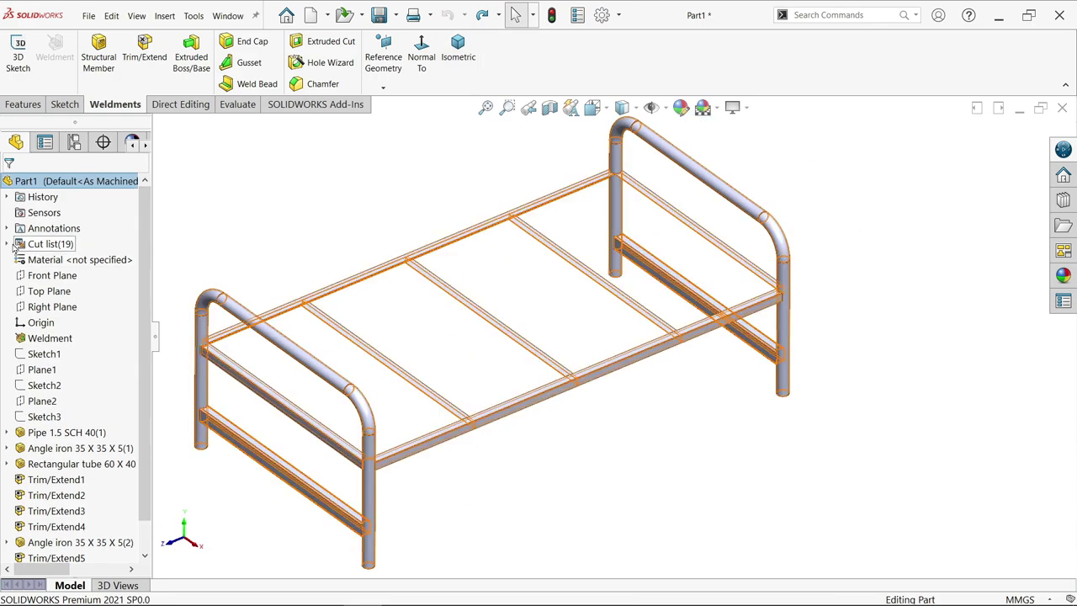
pyautogui.click(8, 244)
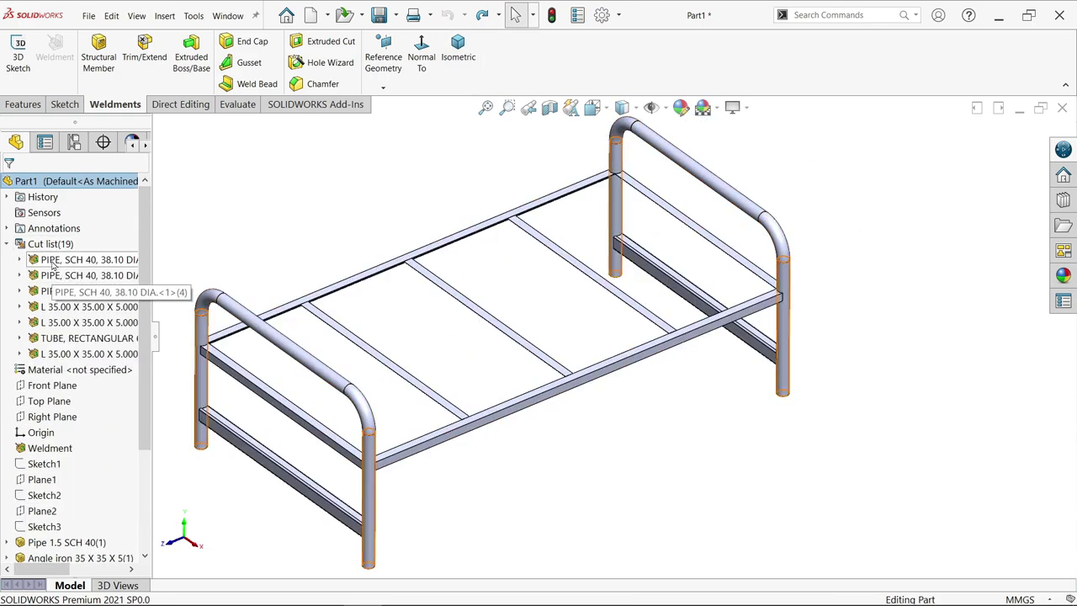
pyautogui.click(52, 260)
pyautogui.click(54, 291)
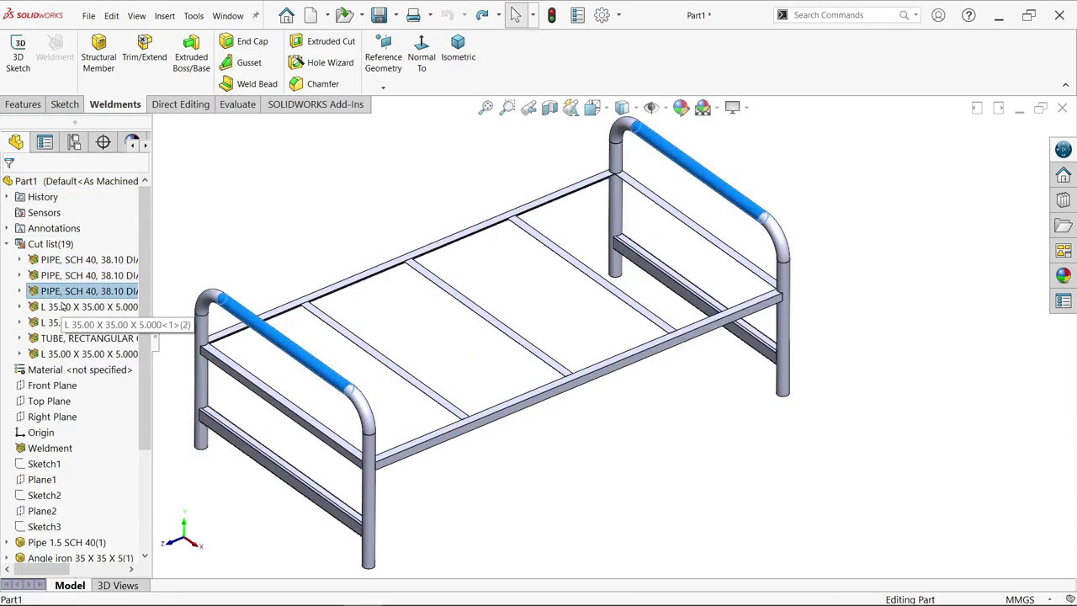
pyautogui.click(64, 307)
pyautogui.click(62, 323)
pyautogui.click(55, 339)
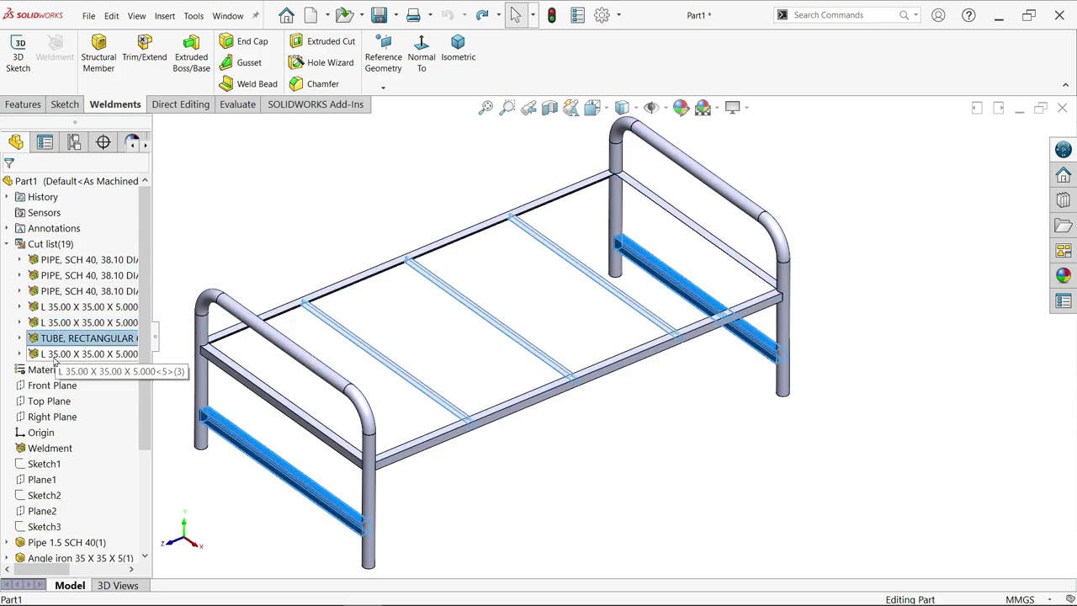
pyautogui.click(57, 354)
pyautogui.rightClick(58, 337)
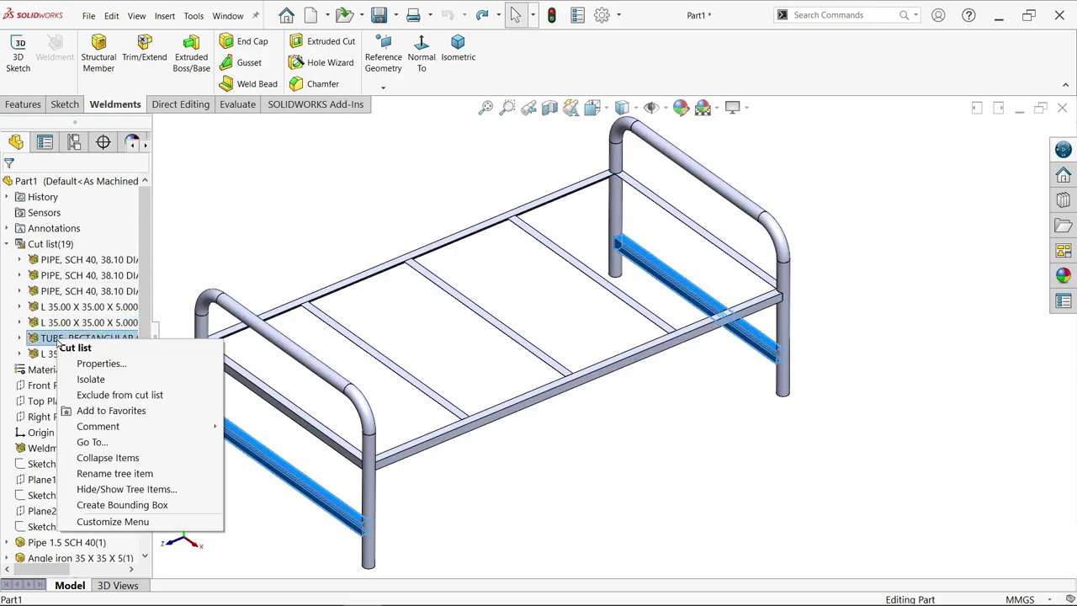
pyautogui.click(106, 377)
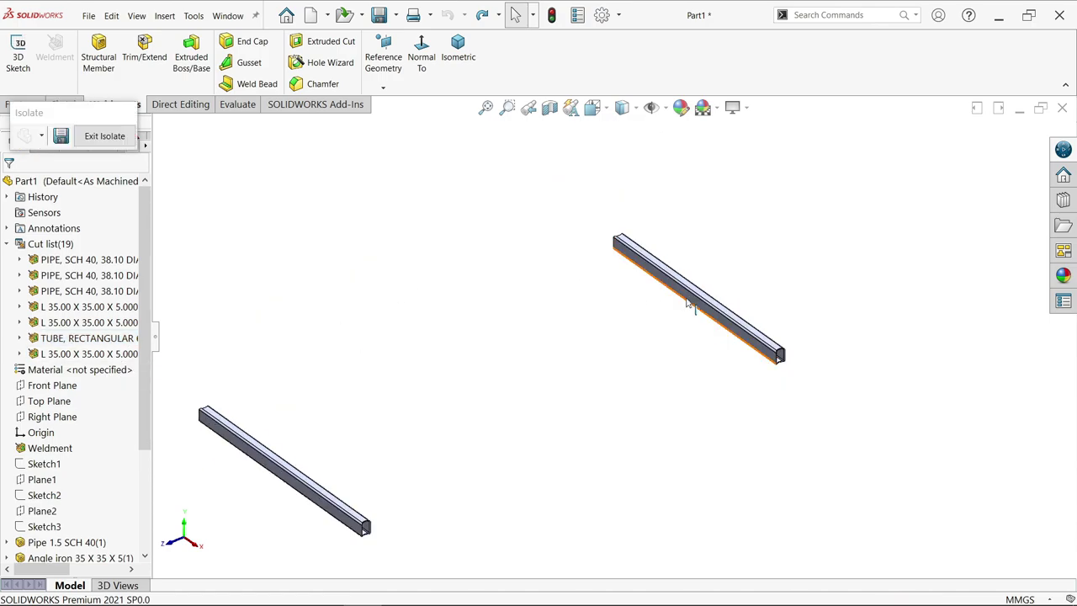
pyautogui.click(105, 135)
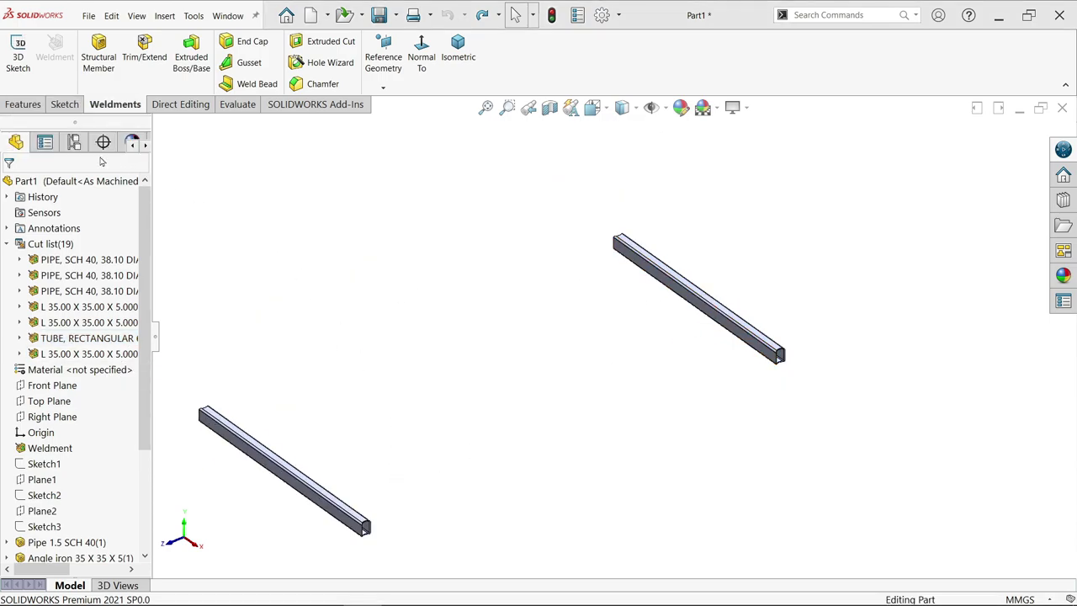